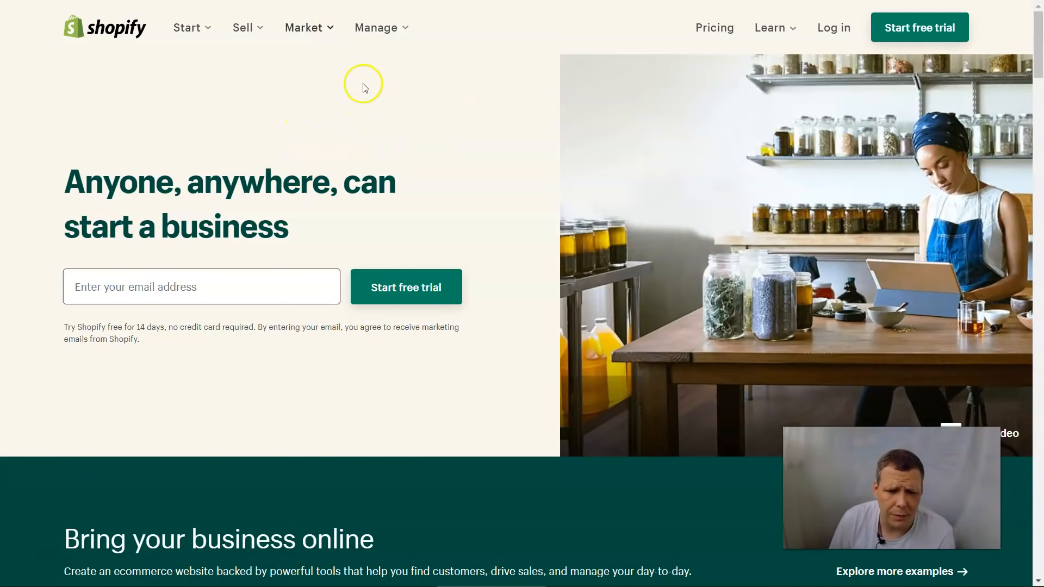
Step: Start the Shopify free trial with your e-mail address
left_click(270, 297)
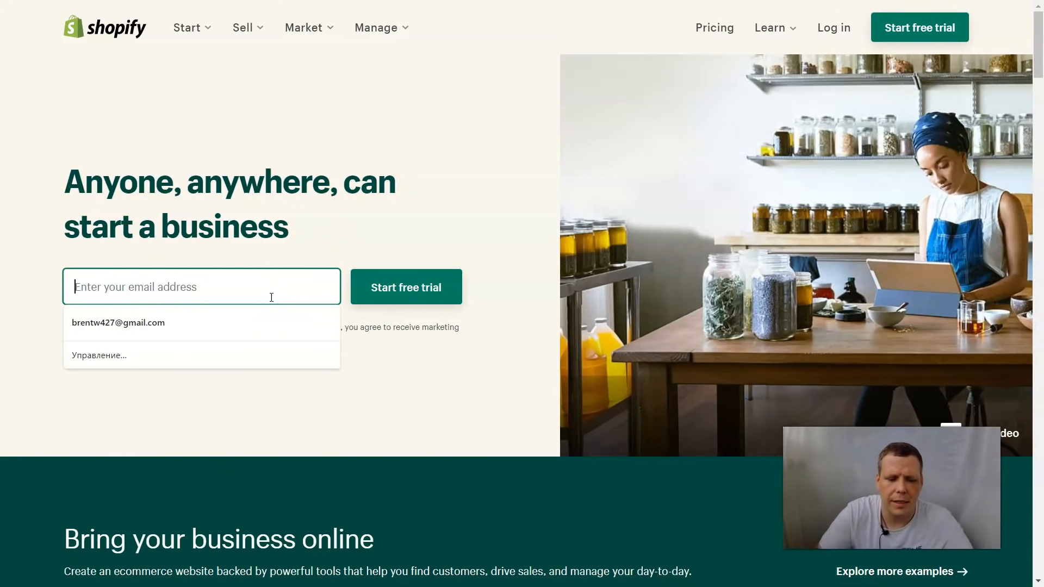
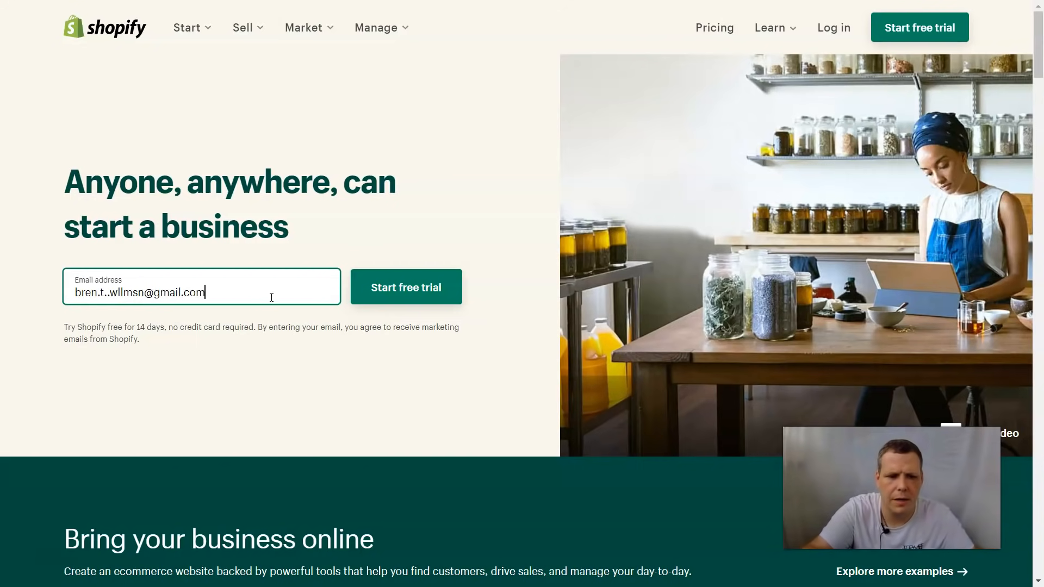
key("Return")
left_click(270, 309)
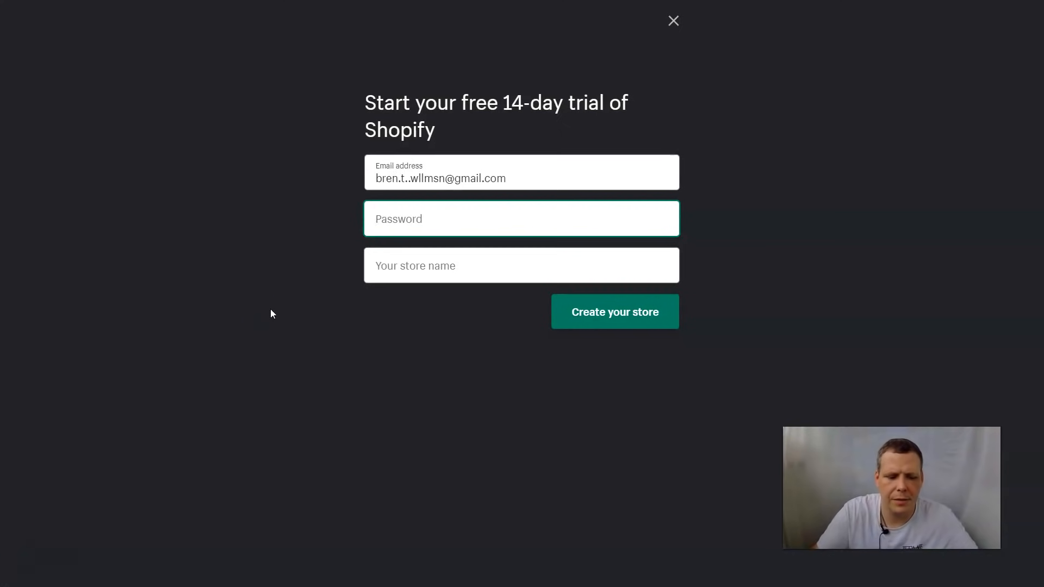
Step: Set the account password and store name 'Yours truliy', then create the store
type("•••••••")
key("Tab")
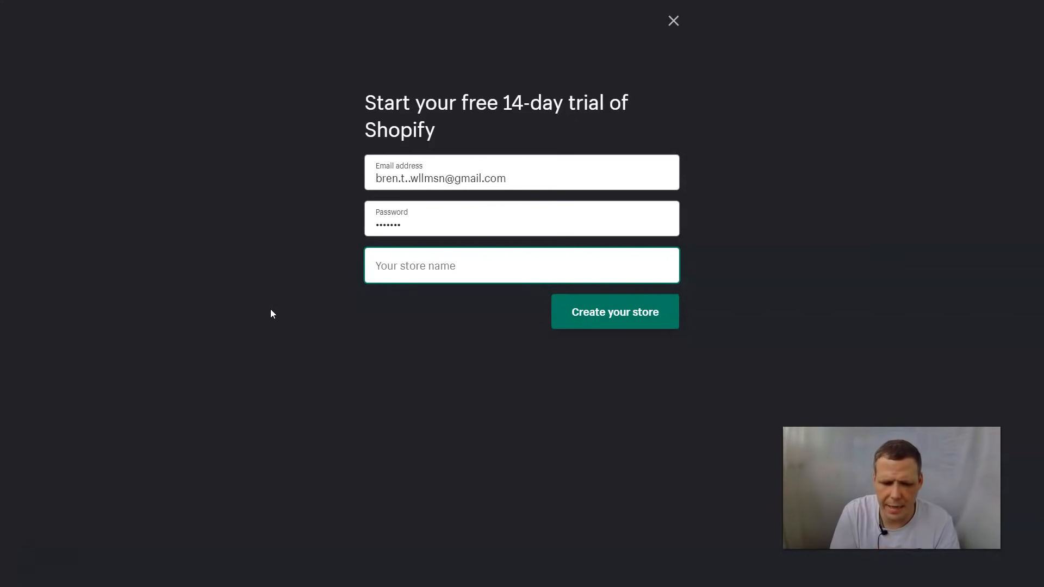
type("Yours truli")
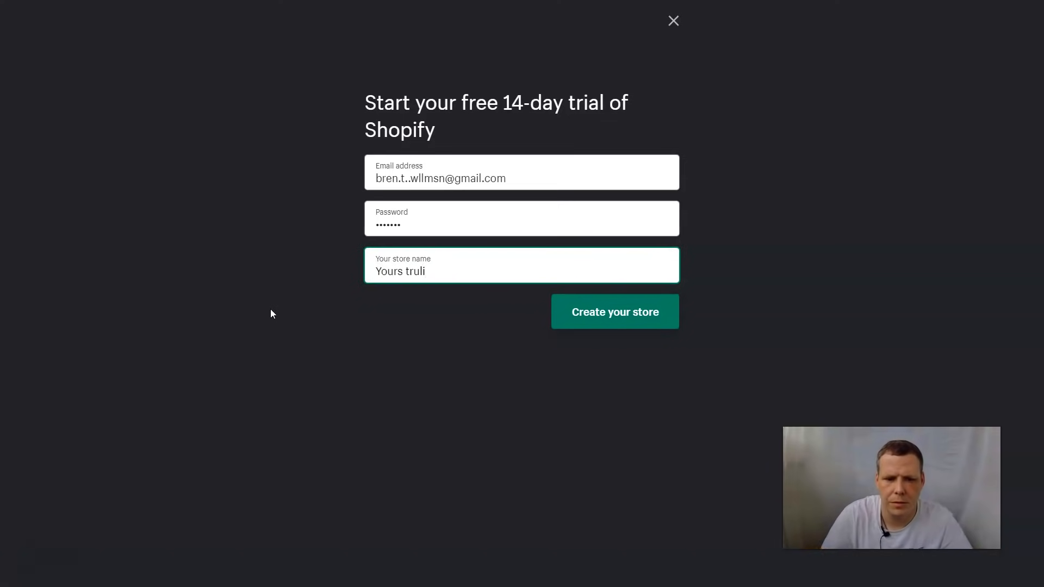
type("y")
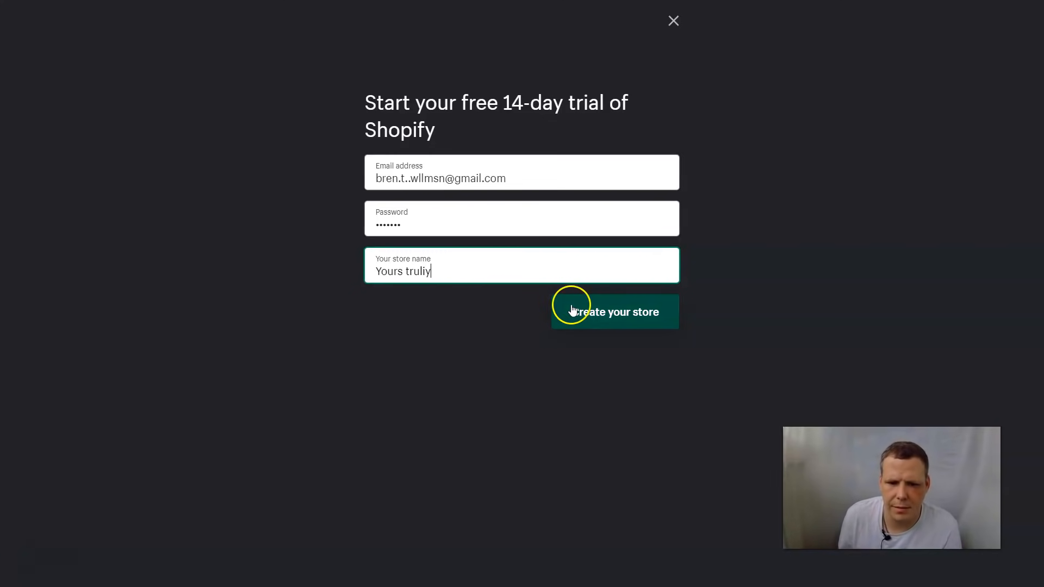
left_click(572, 311)
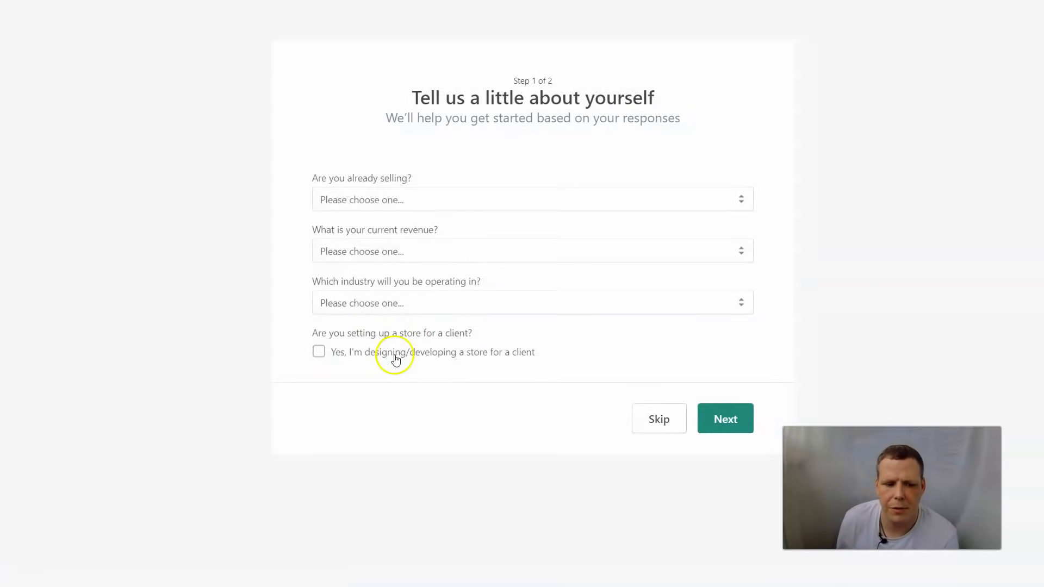
Step: Answer that you sell but not online, and plan both online and at markets and fairs
left_click(432, 202)
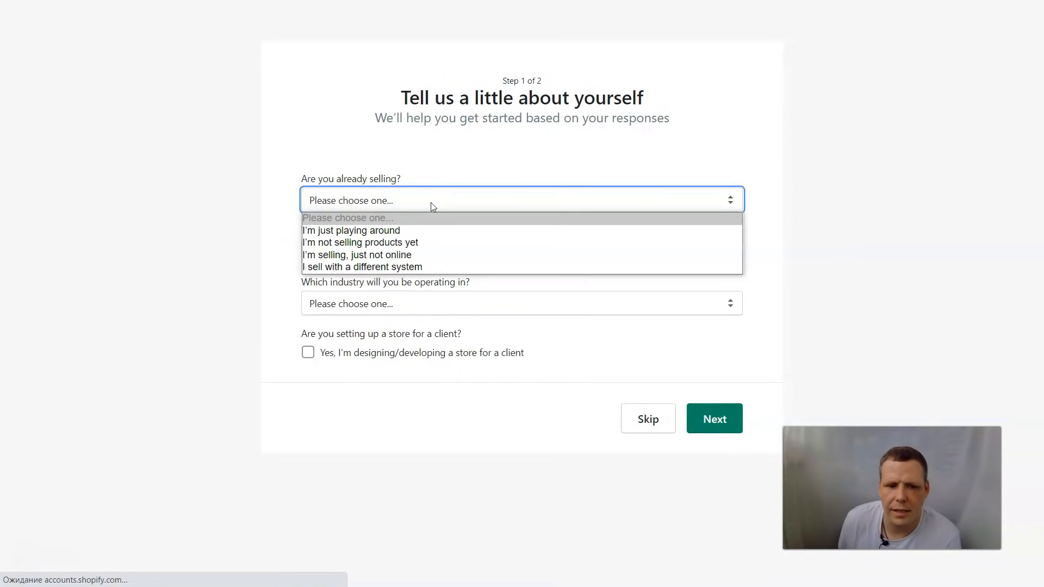
left_click(368, 255)
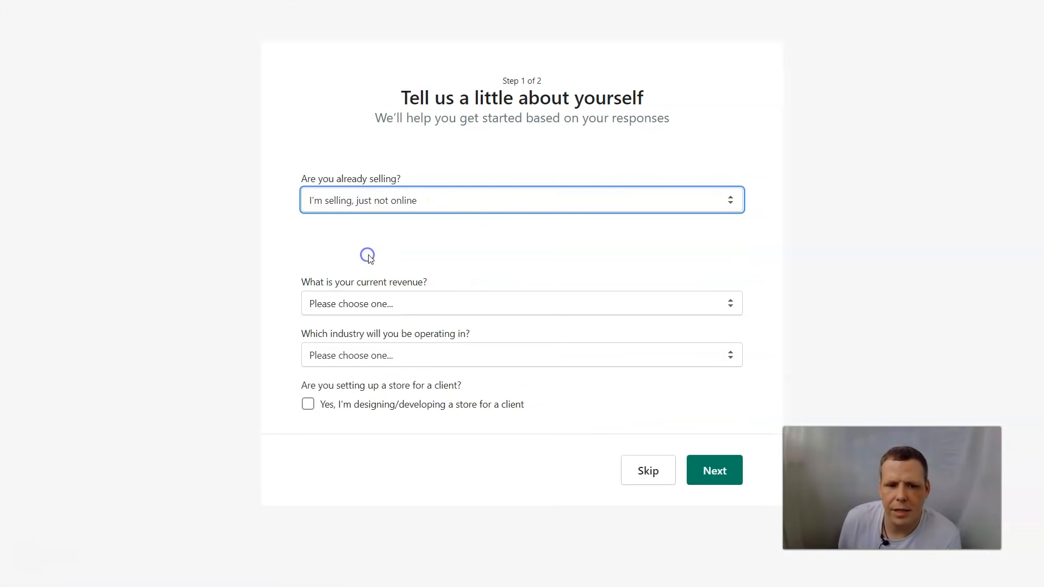
left_click(409, 252)
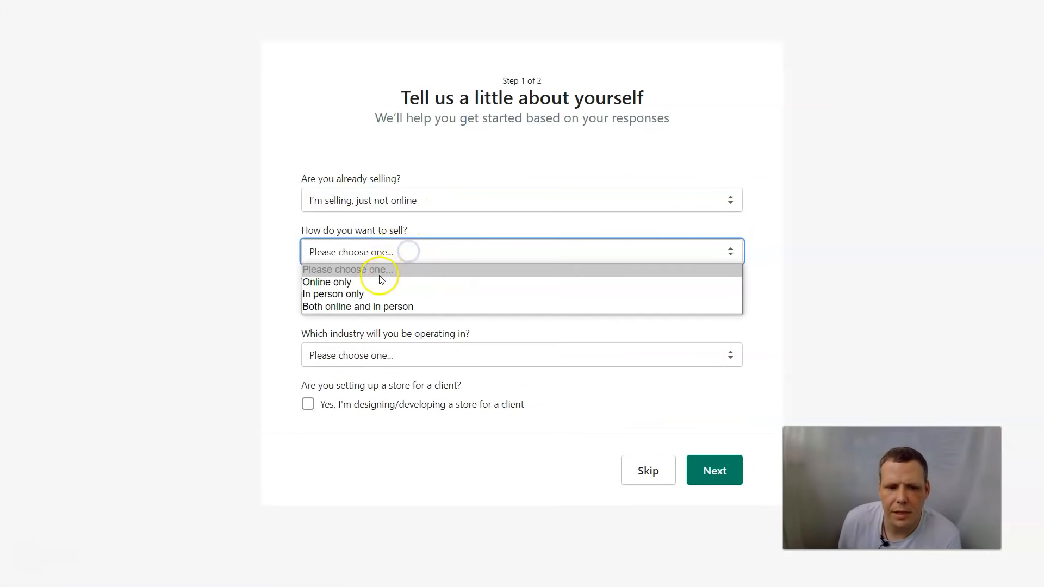
left_click(348, 306)
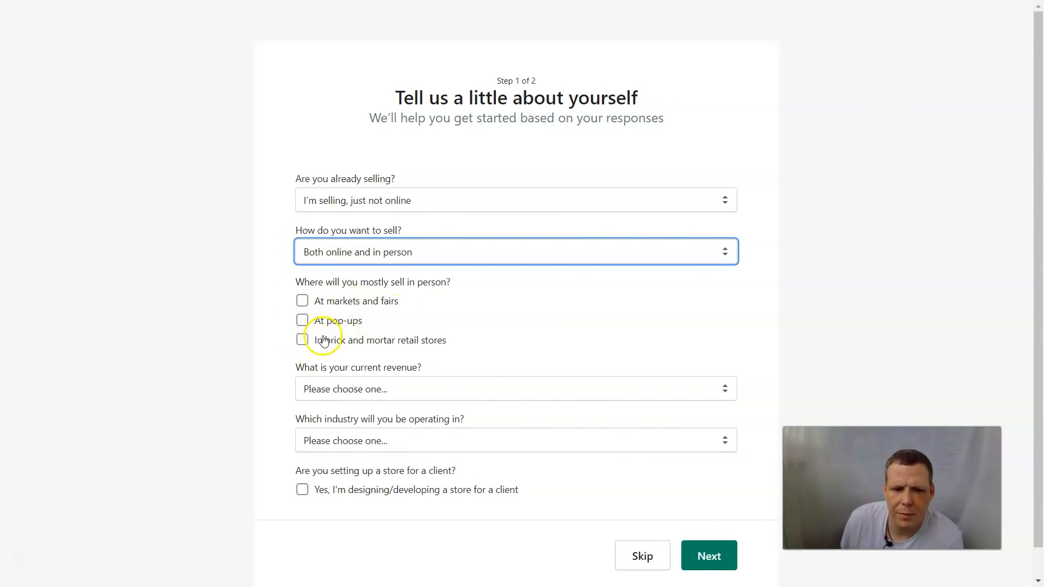
left_click(302, 303)
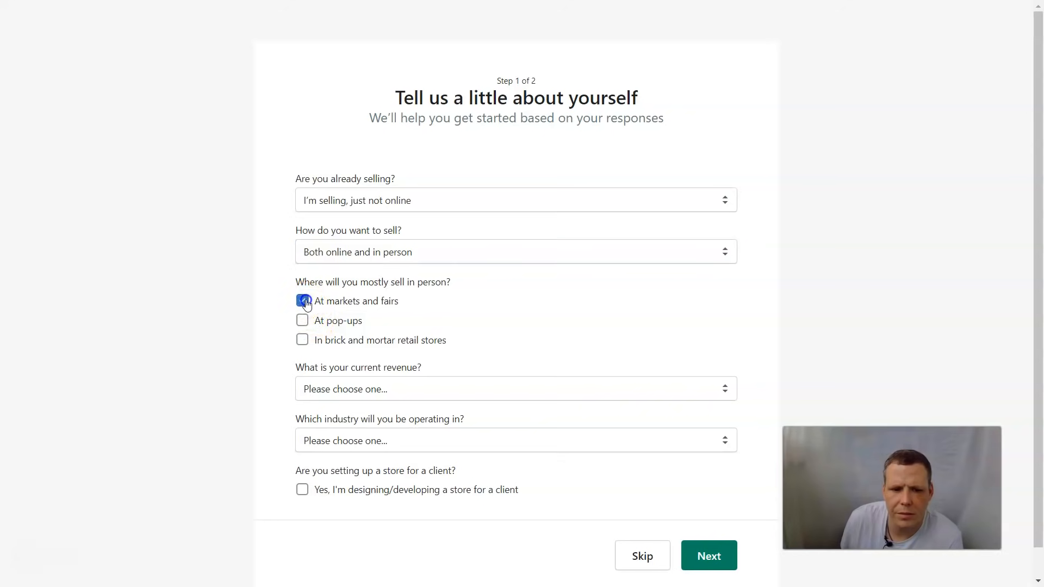
Step: Set revenue to Up to RUB 5,000 and industry to Clothing, then continue
left_click(380, 389)
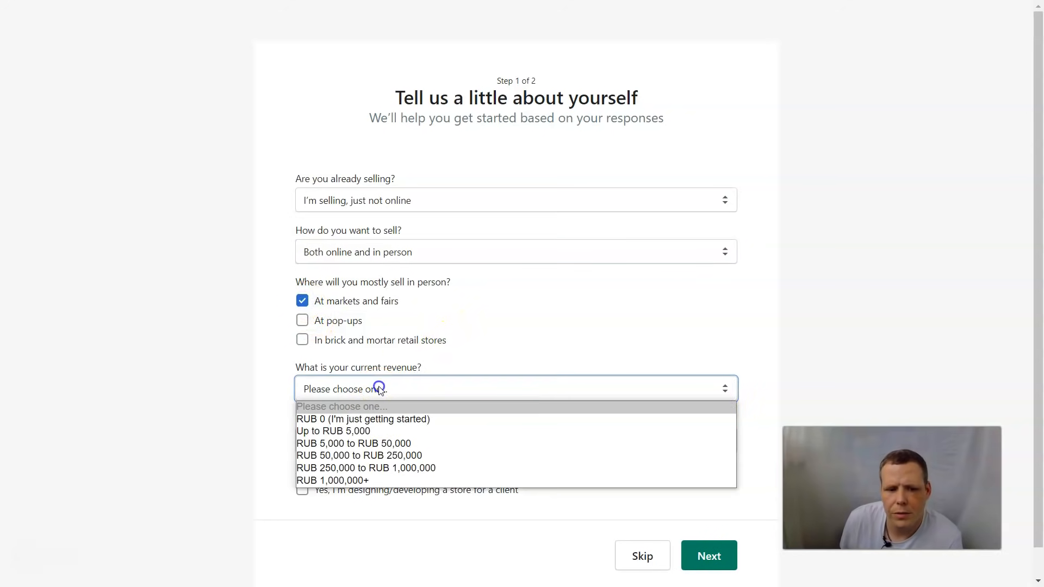
left_click(386, 428)
left_click(399, 441)
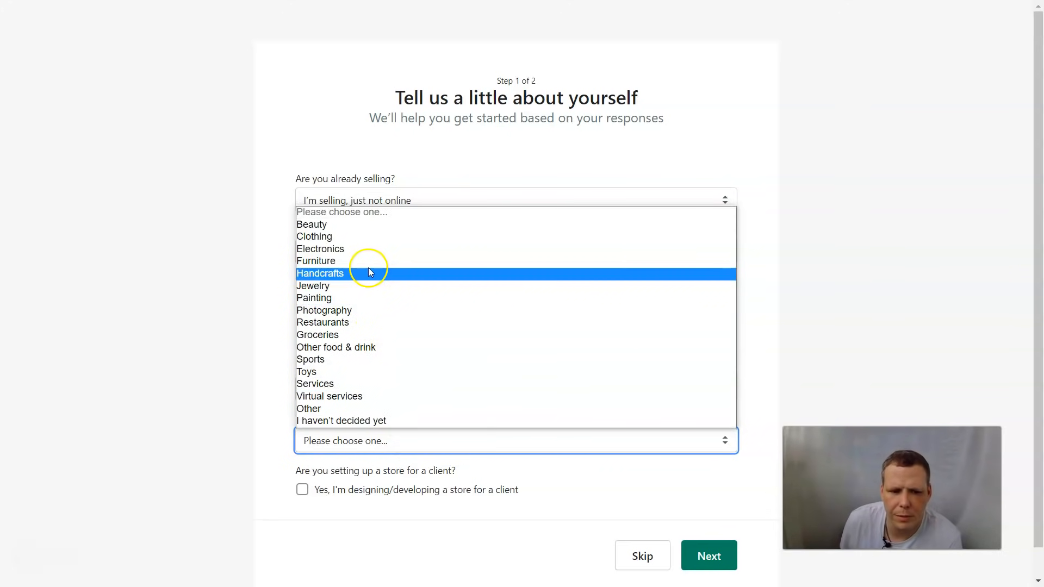
left_click(361, 237)
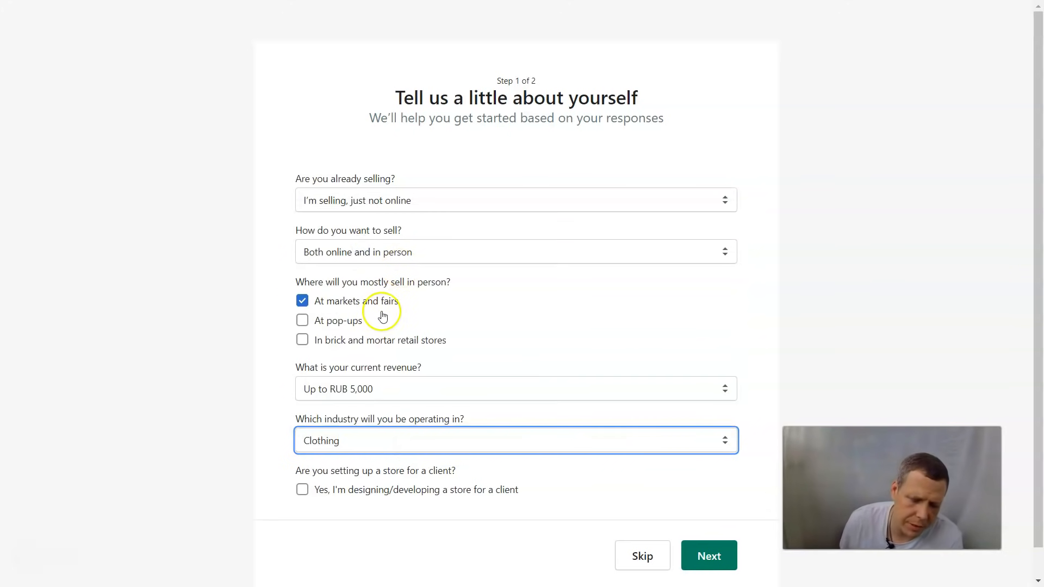
scroll(403, 486, "down", 1)
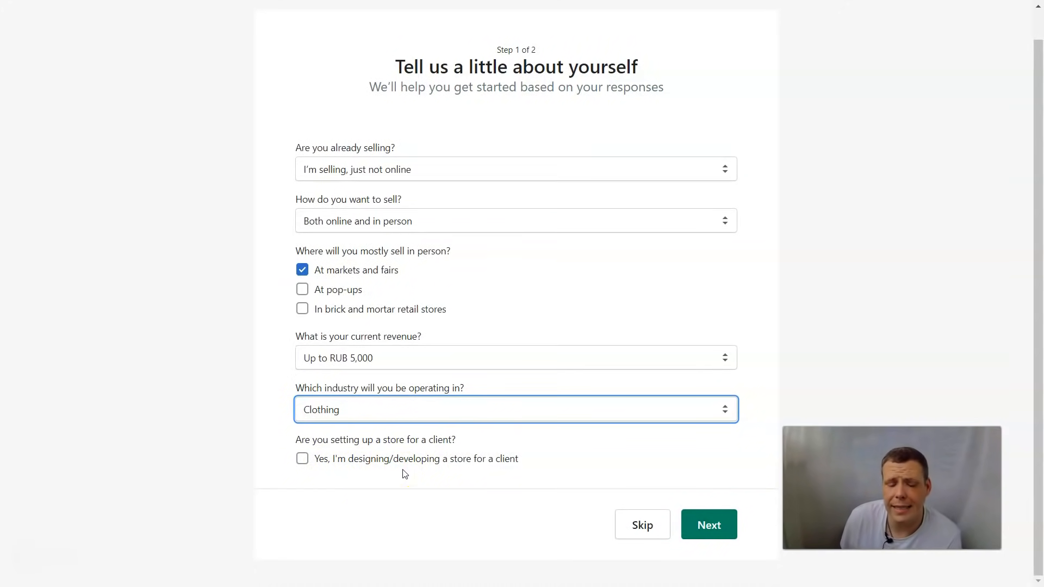
left_click(303, 459)
left_click(304, 459)
left_click(707, 527)
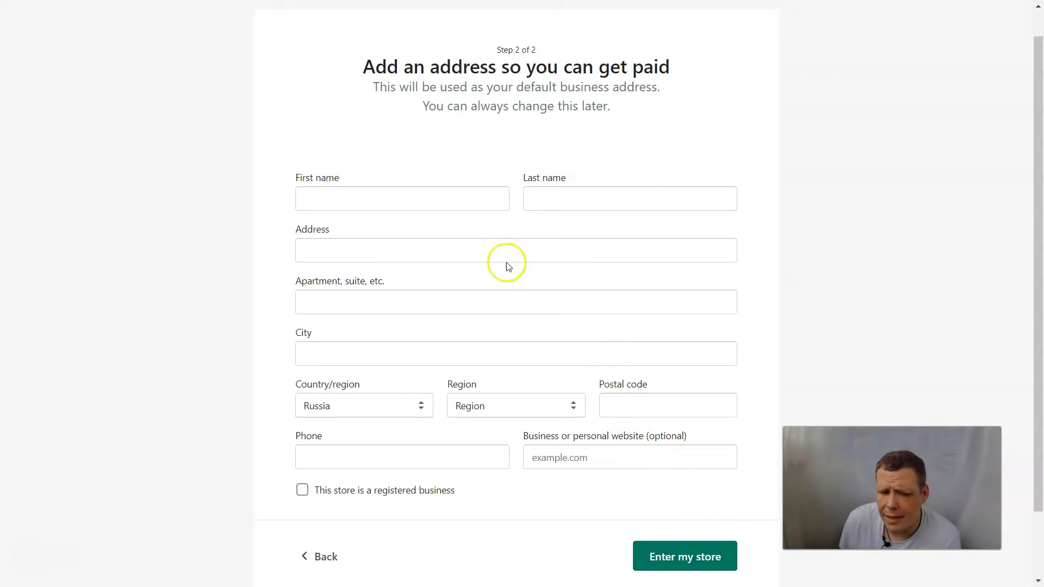
Step: Fill the business address from a saved autofill entry, change the country, and enter the store
left_click(454, 202)
left_click(389, 308)
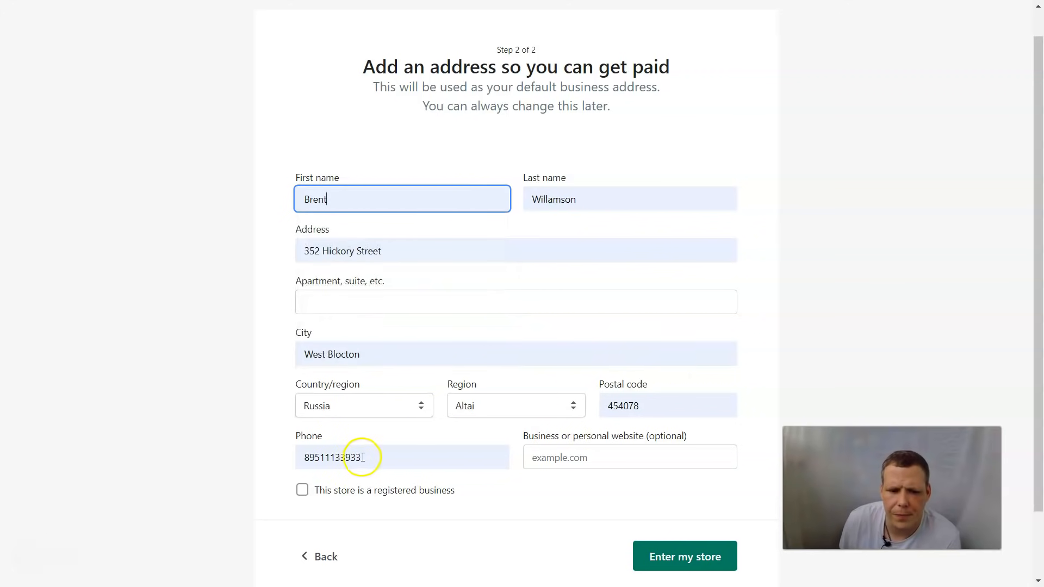
scroll(571, 433, "down", 2)
left_click(679, 477)
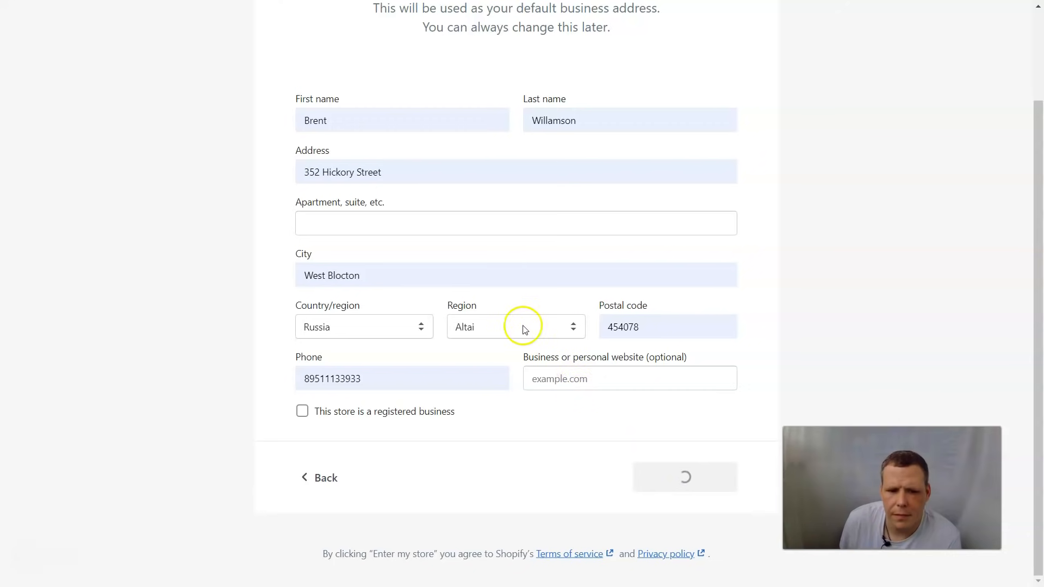
scroll(506, 283, "up", 2)
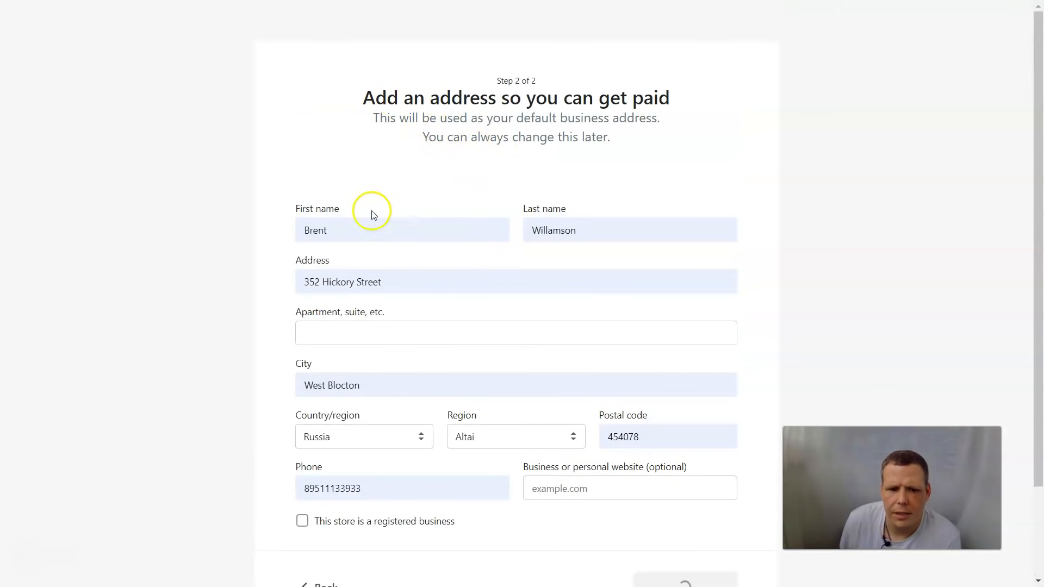
left_click(379, 442)
left_click(344, 341)
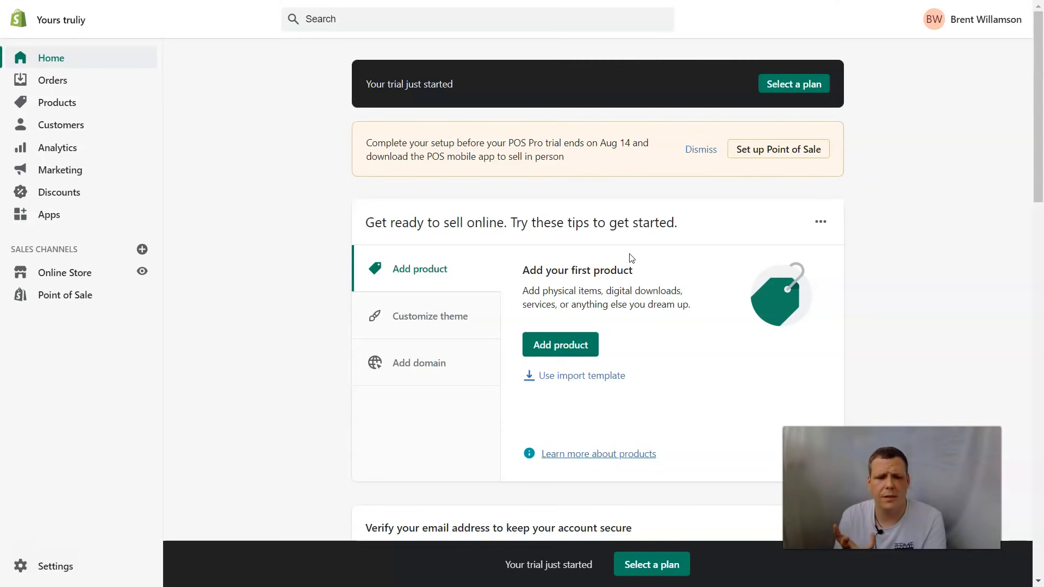
Step: Go to Products, dismiss the CSV import dialog, and start a new product
left_click(561, 348)
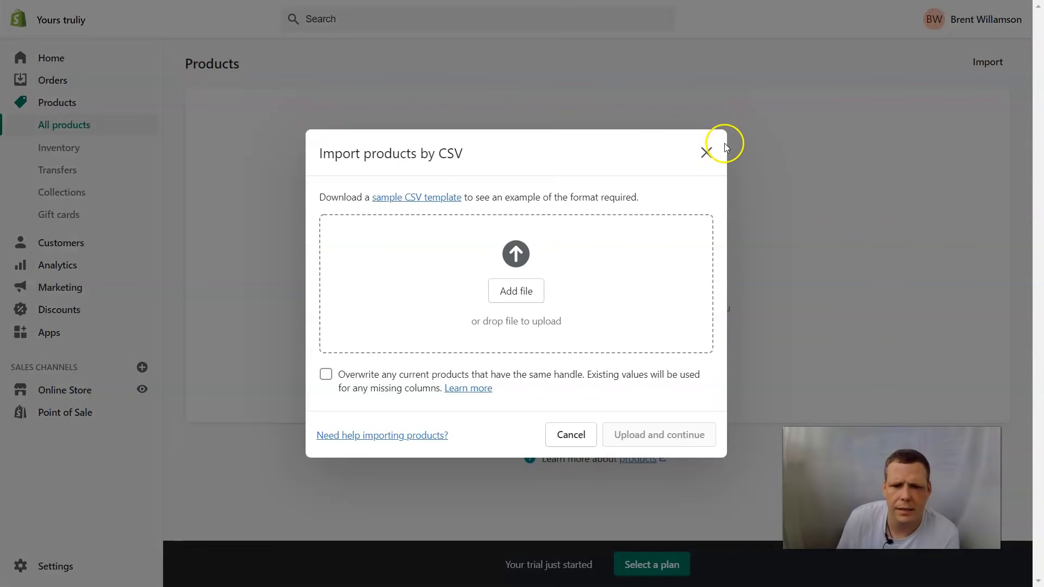
left_click(712, 153)
left_click(544, 358)
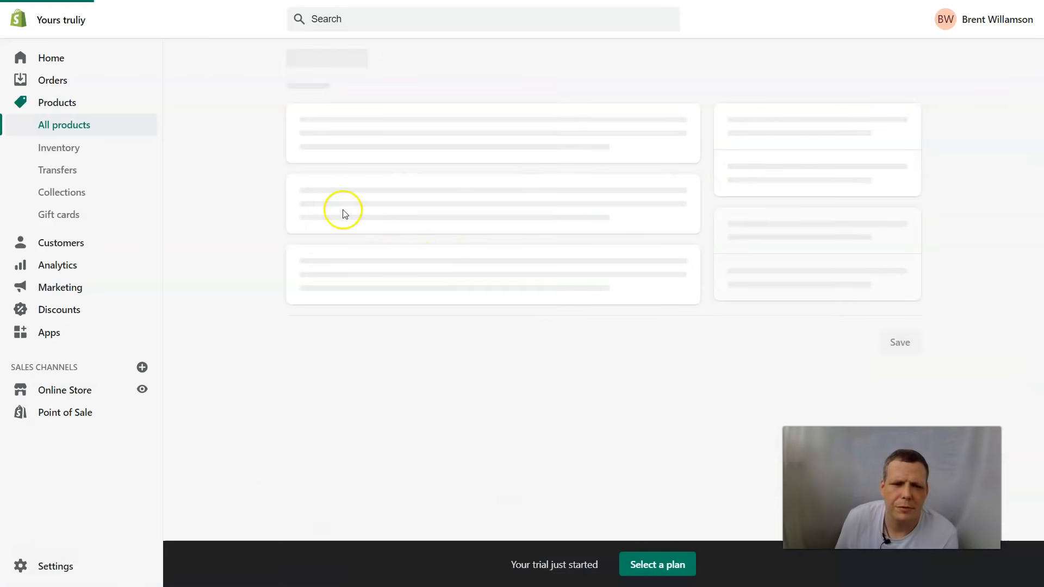
Step: Title the product 'shirt' with description 'the best shirts ever made'
left_click(524, 130)
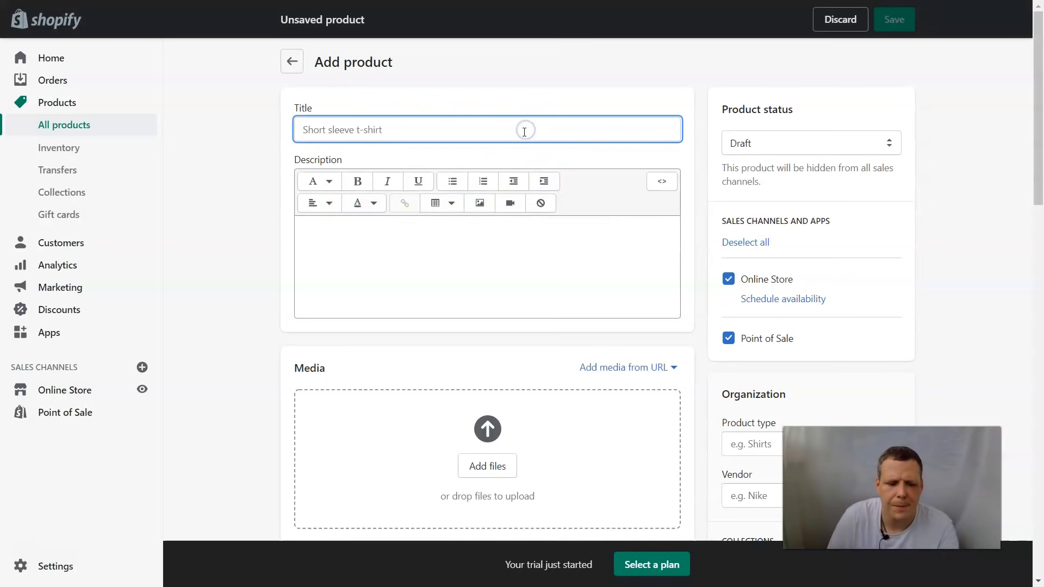
type("shirt")
left_click(474, 233)
type("t shirts ever made")
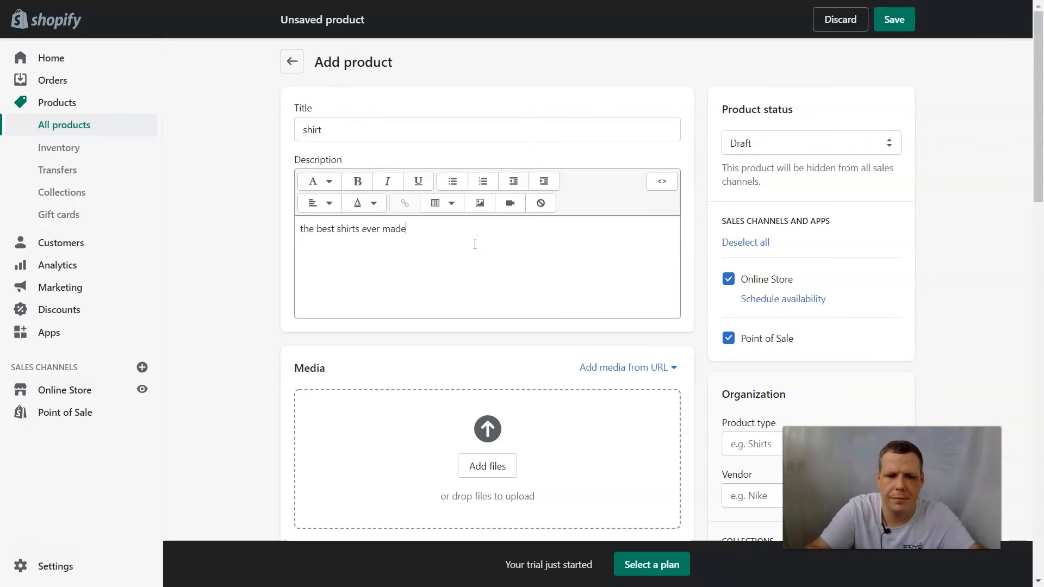
scroll(482, 245, "down", 3)
Step: Upload the Shirt image as the product's media
left_click(488, 269)
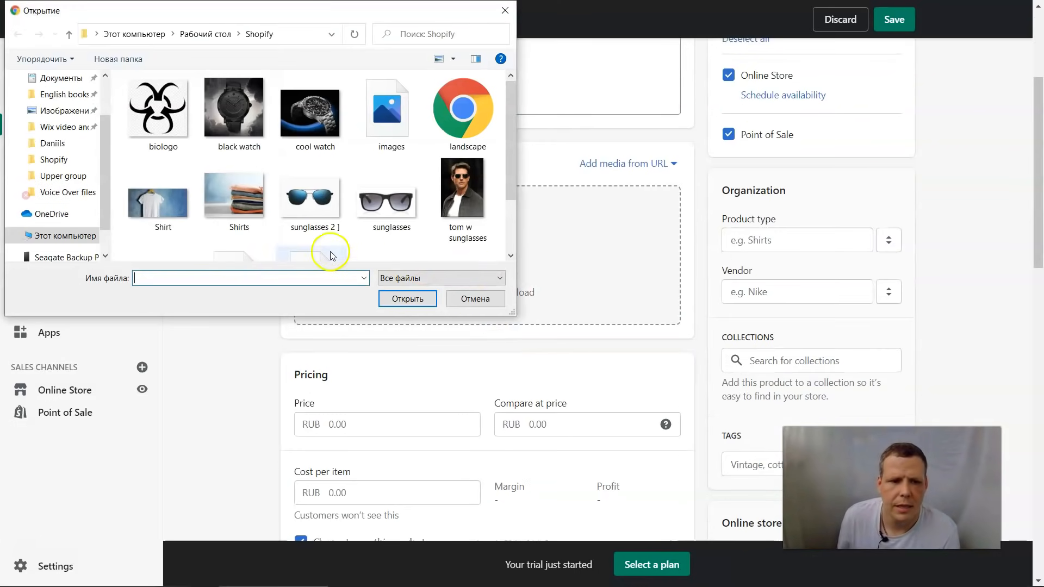
double_click(147, 202)
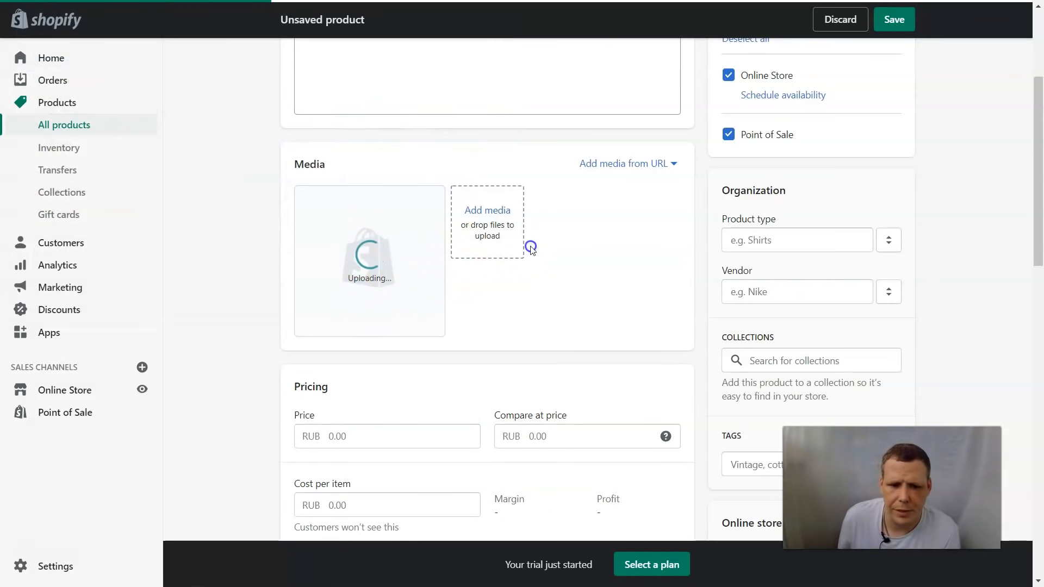
scroll(543, 280, "down", 3)
Step: Set the price to 45.00 RUB and review shipping, customs, variants and search listing
left_click(374, 296)
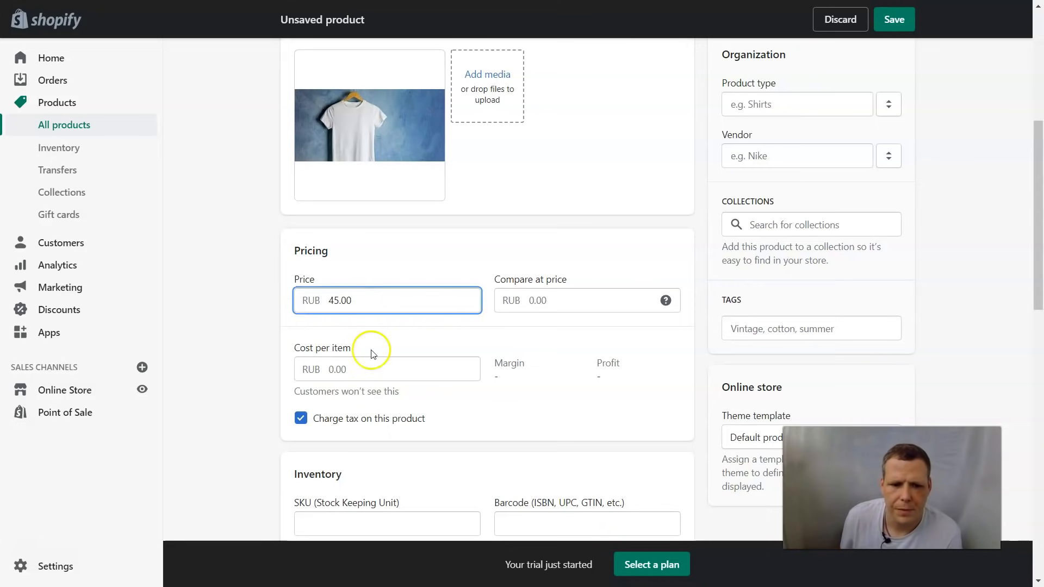
scroll(413, 408, "down", 5)
scroll(438, 263, "up", 4)
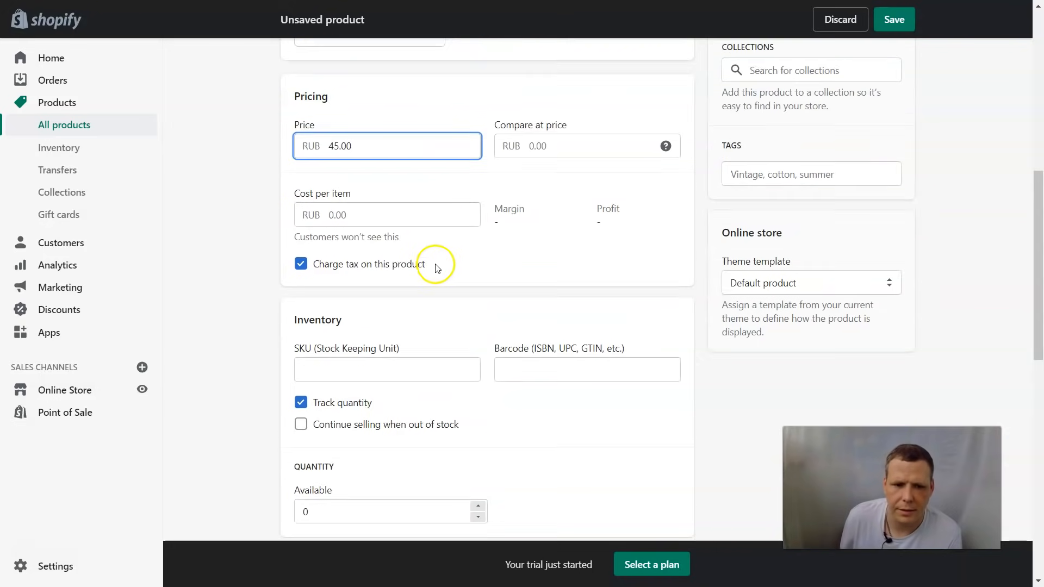
scroll(401, 366, "down", 3)
scroll(353, 325, "down", 7)
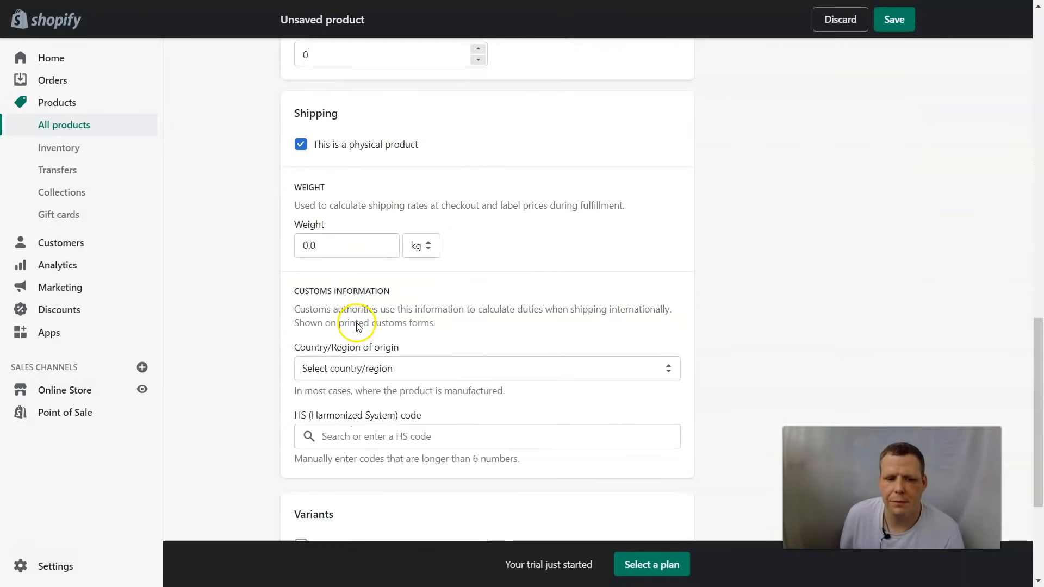
scroll(492, 319, "down", 4)
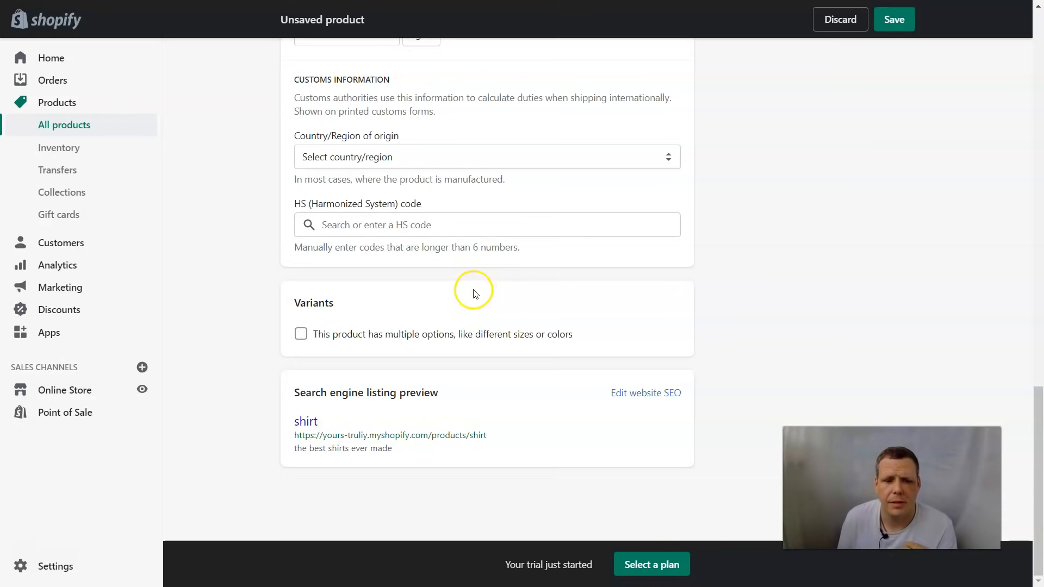
scroll(473, 288, "up", 20)
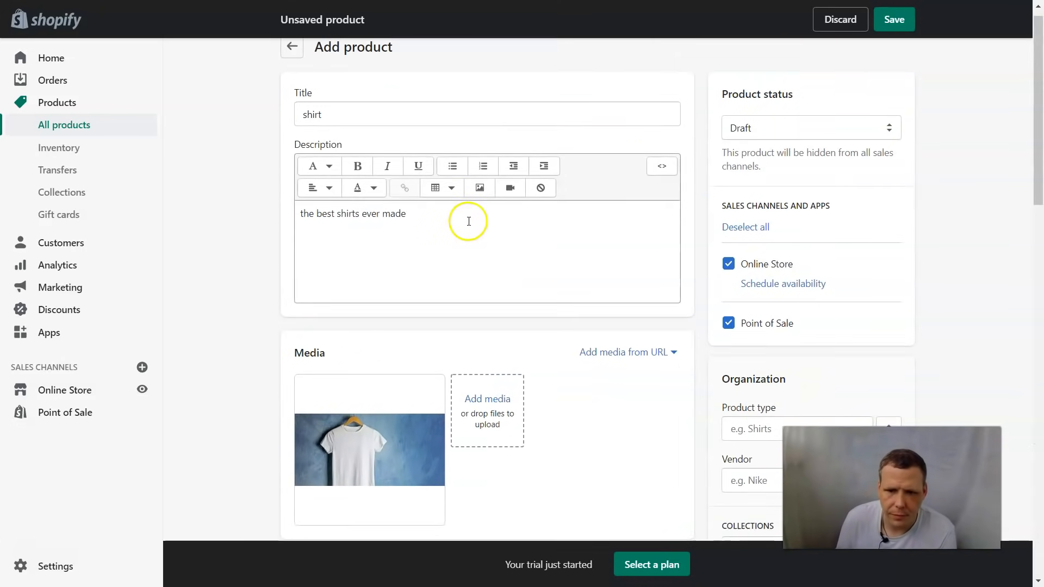
Step: Save the shirt product as a Draft and scroll through its saved page
left_click(904, 18)
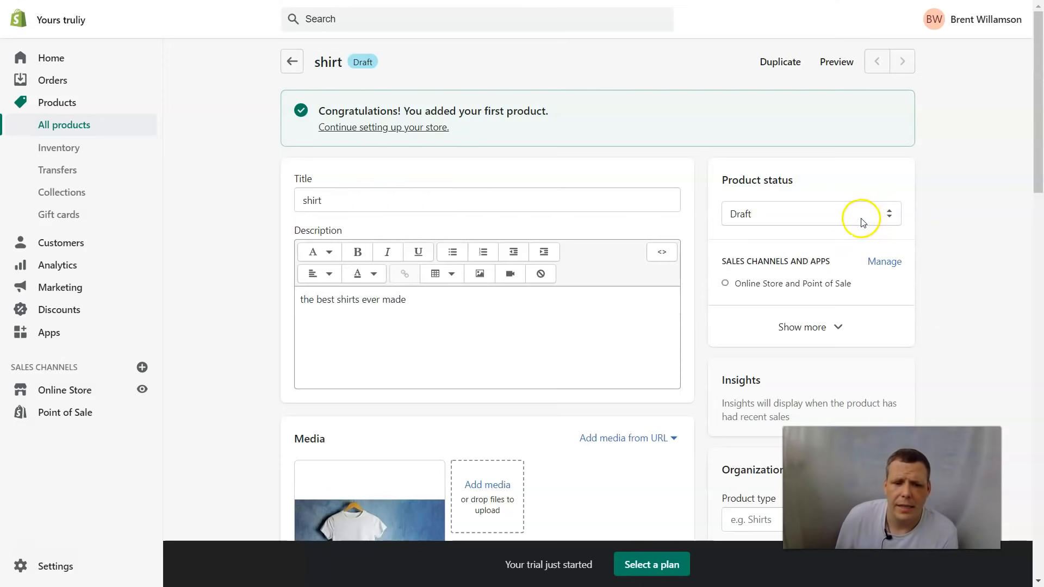
scroll(903, 183, "down", 8)
scroll(905, 185, "up", 8)
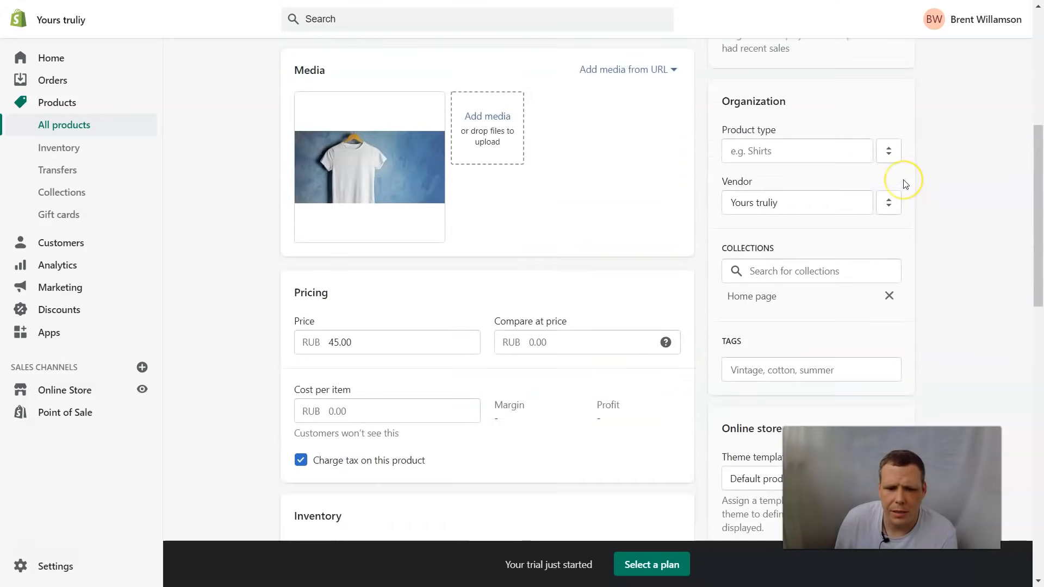
scroll(863, 169, "down", 14)
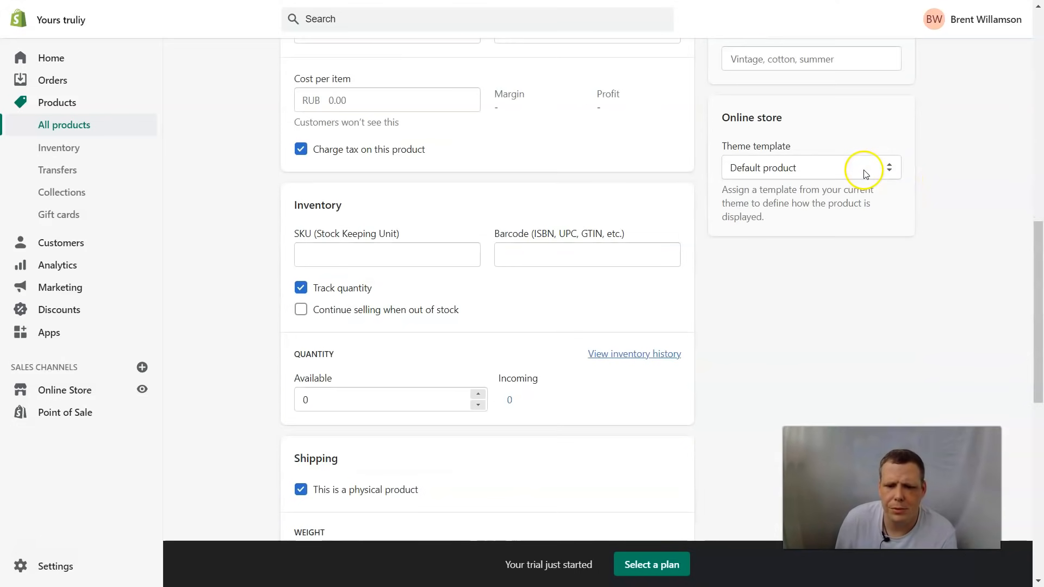
scroll(609, 171, "up", 10)
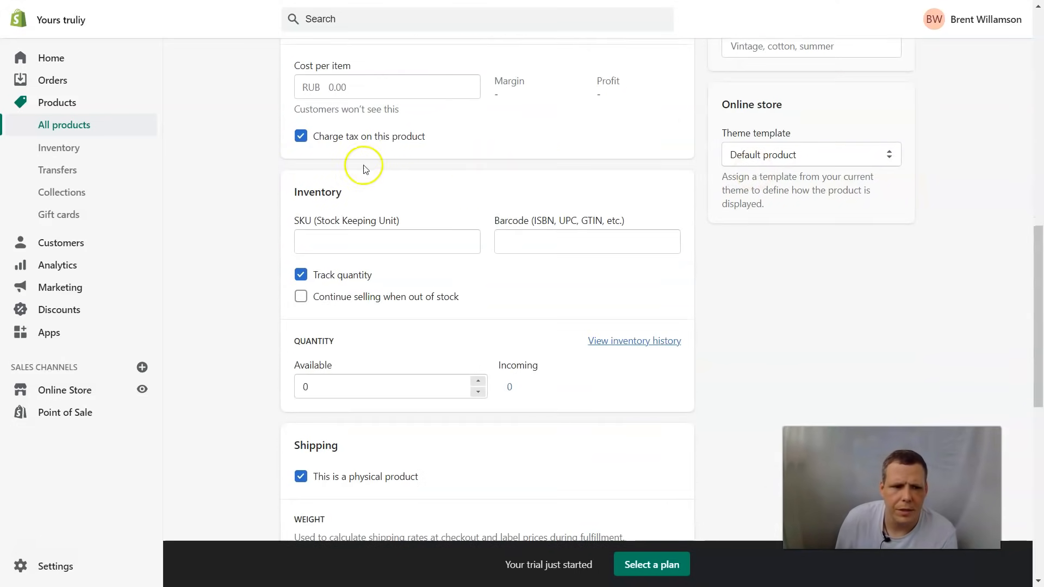
Step: Rename the Debut theme to 'Our theme' and open it in the theme editor
left_click(54, 390)
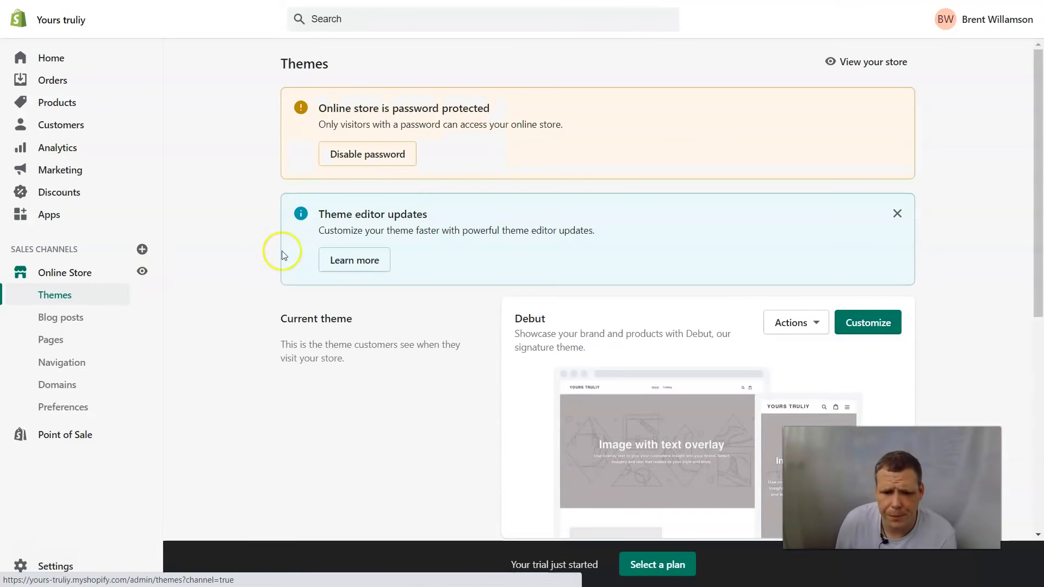
scroll(597, 210, "down", 3)
left_click(816, 190)
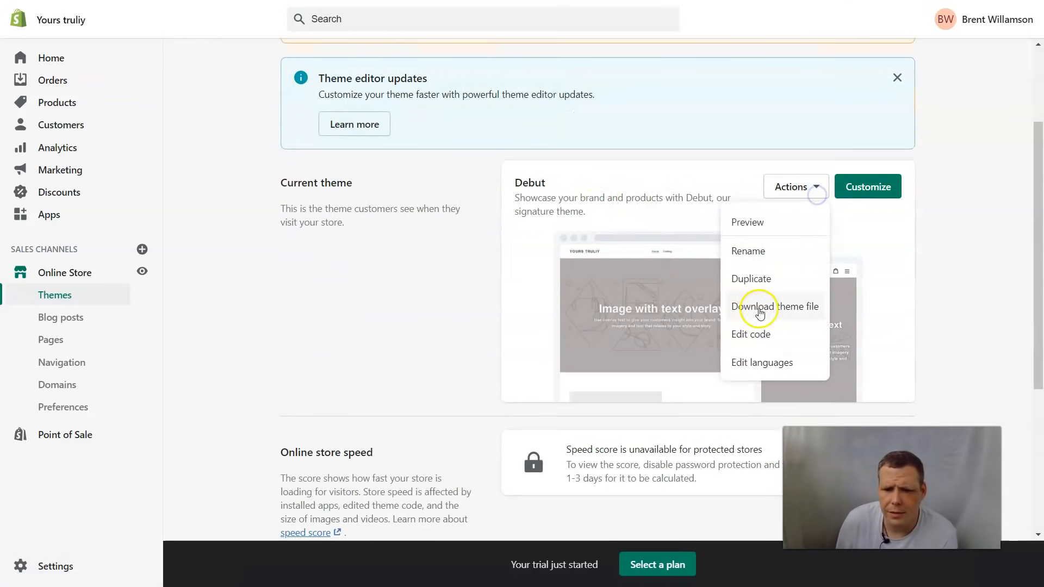
left_click(767, 255)
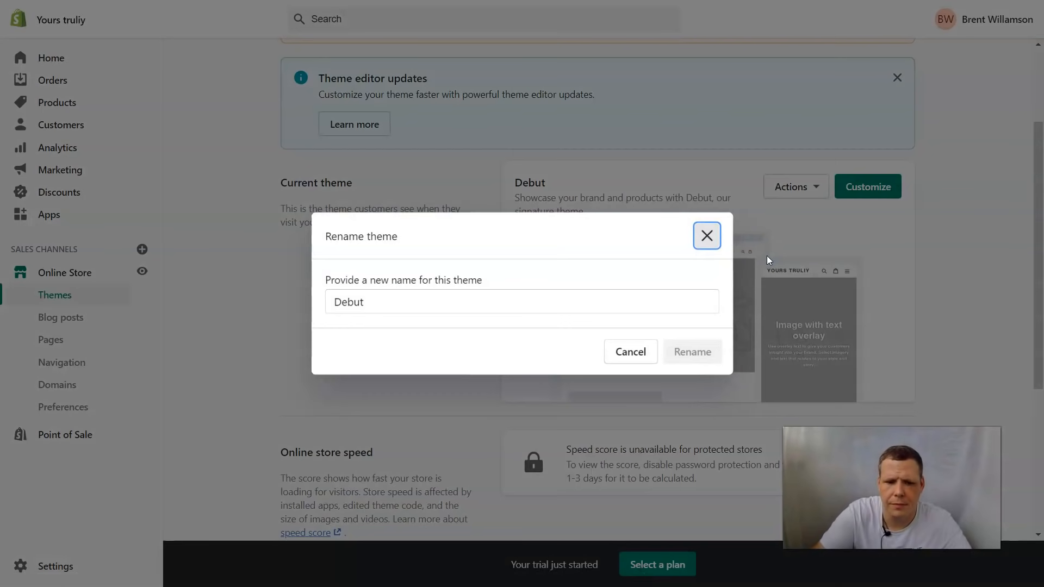
left_click(539, 293)
key("BackSpace")
key("BackSpace")
key("BackSpace")
key("BackSpace")
key("BackSpace")
type("Our theme")
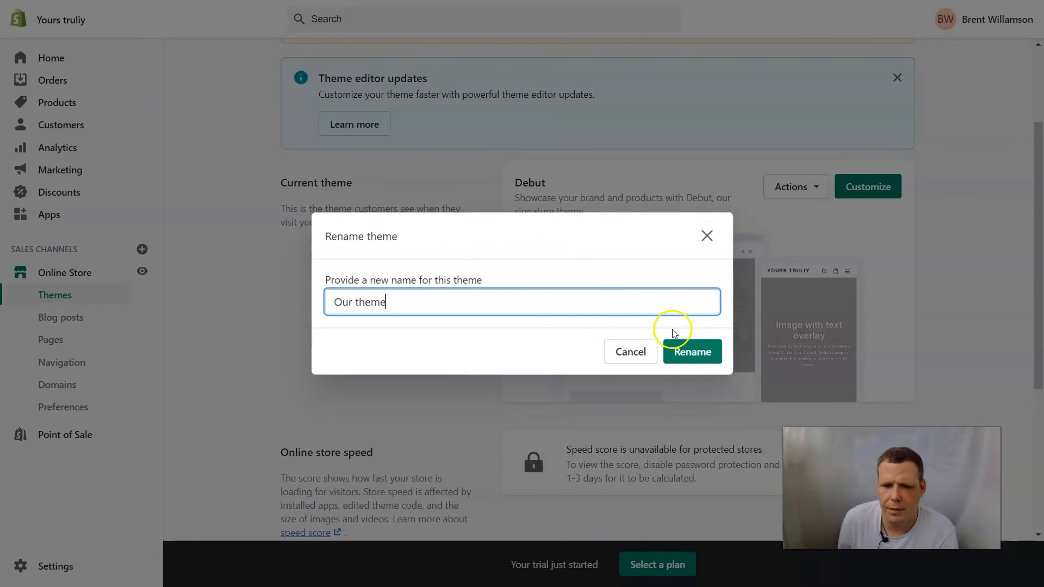
left_click(695, 348)
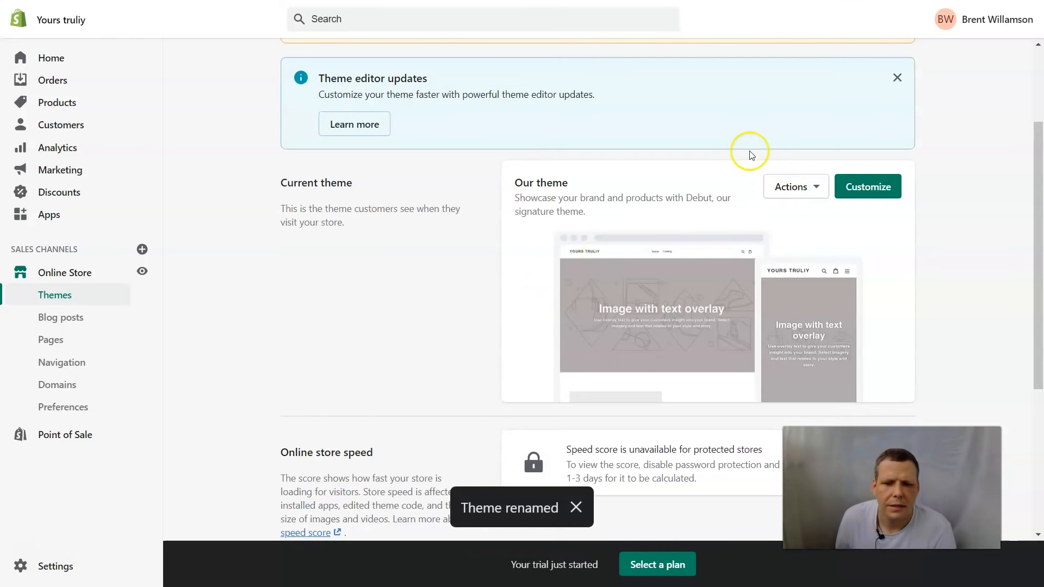
scroll(843, 272, "down", 1)
left_click(880, 121)
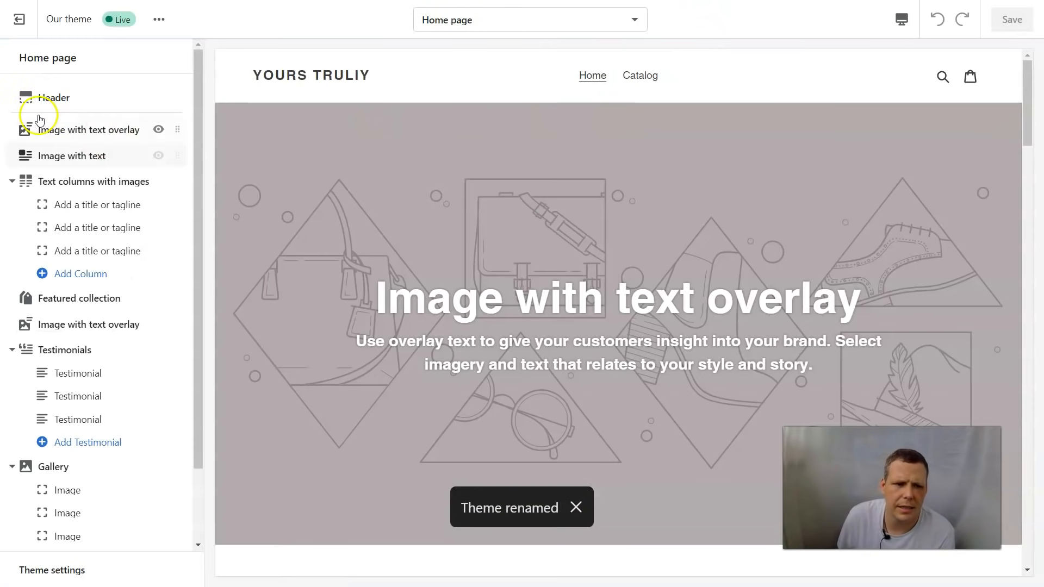
Step: Use the Shop Local hangers photo as a centered header logo and enable the announcement bar
left_click(105, 98)
left_click(82, 194)
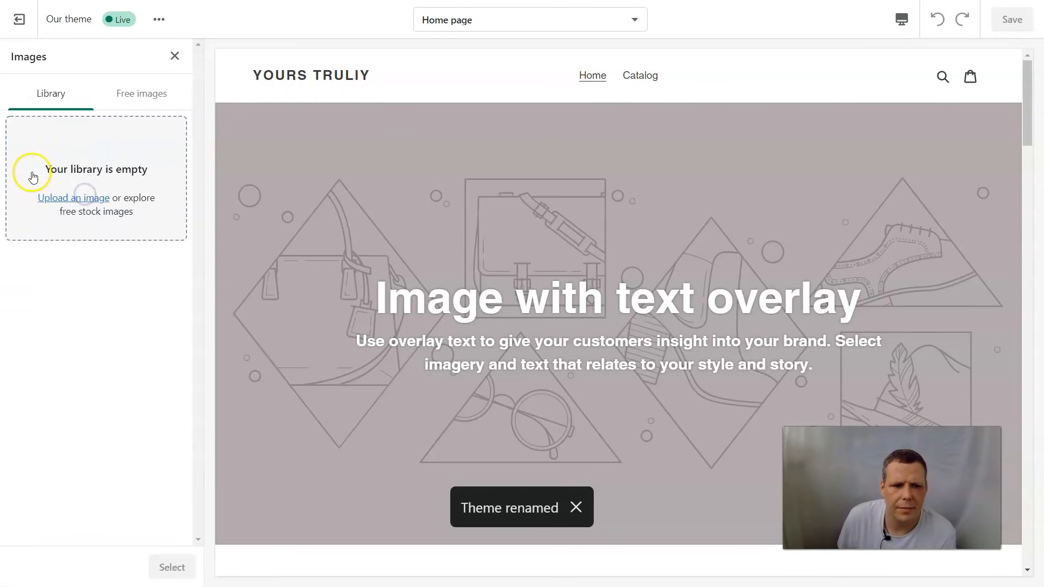
left_click(144, 97)
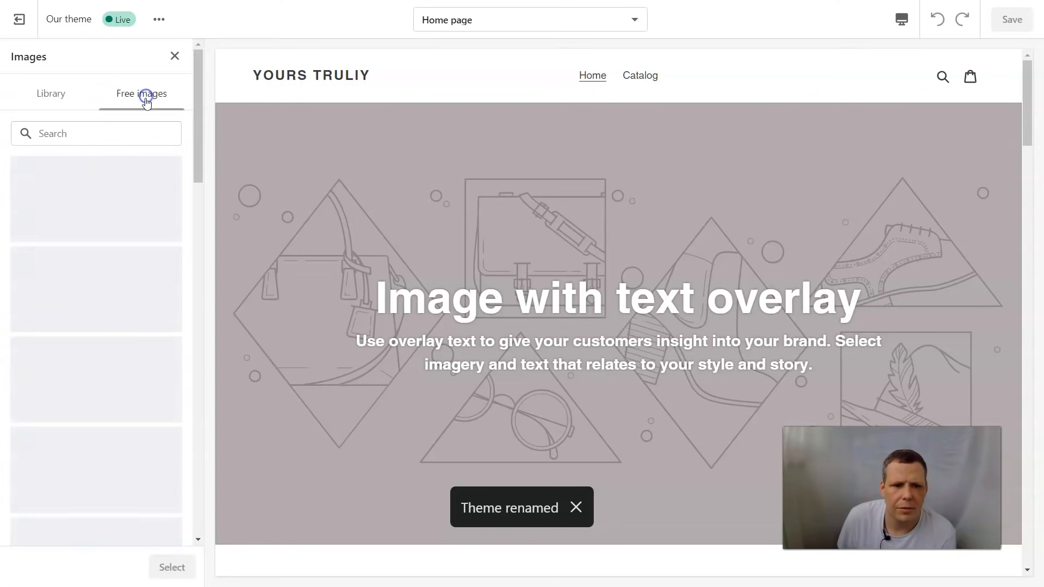
left_click(112, 368)
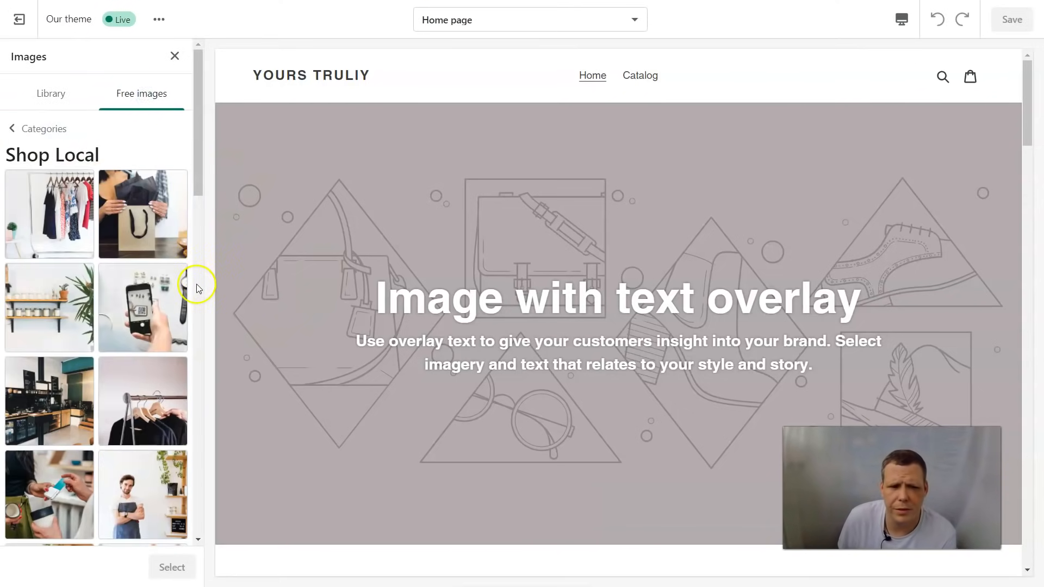
left_click(139, 392)
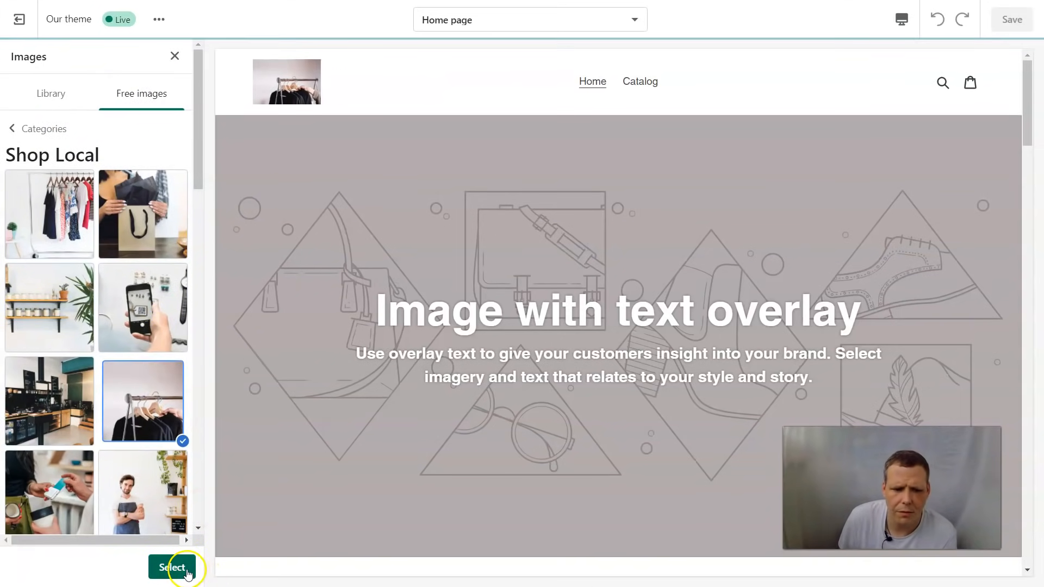
left_click(173, 568)
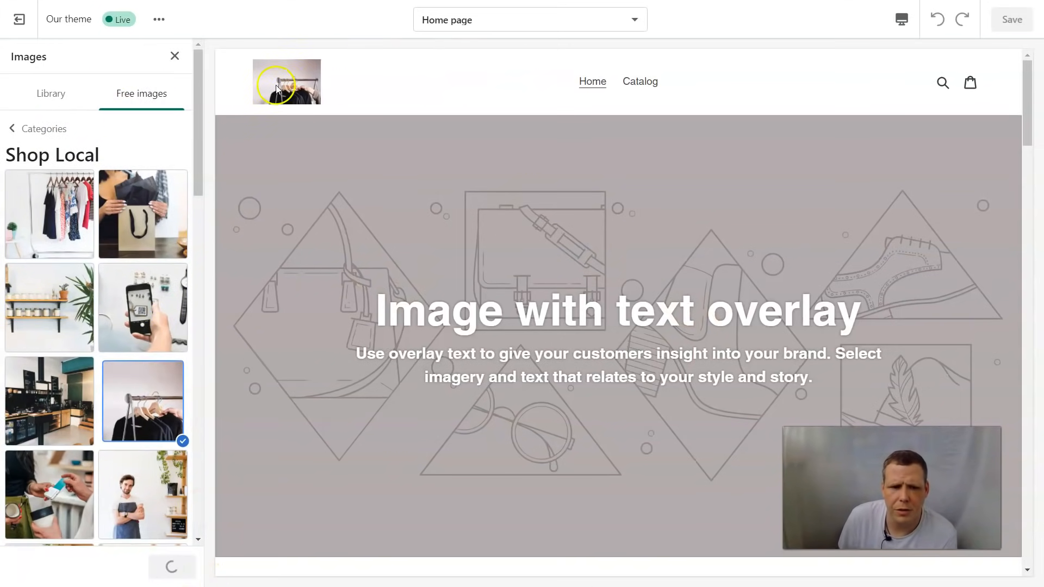
left_click(18, 130)
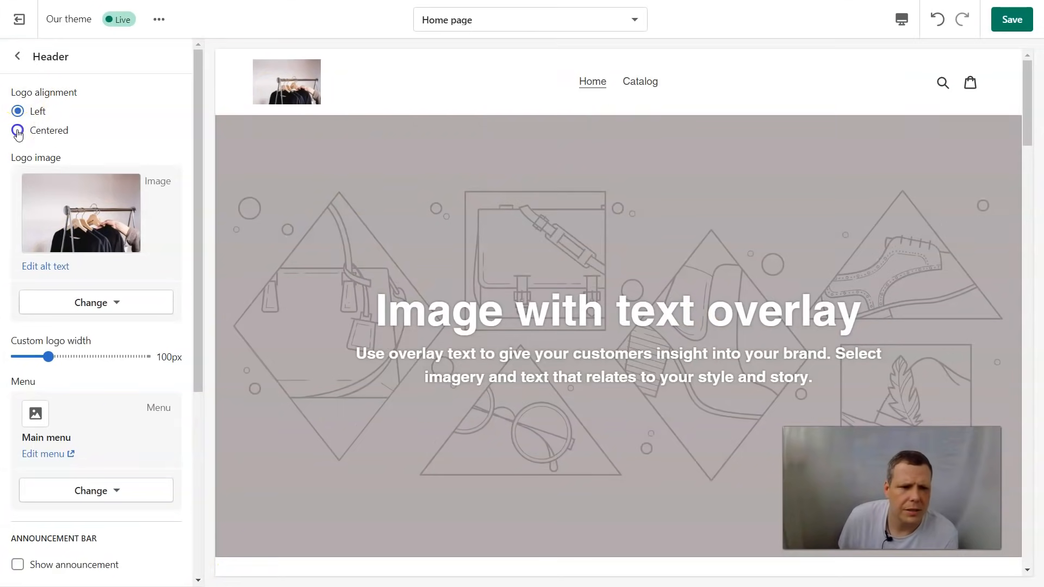
scroll(100, 434, "down", 5)
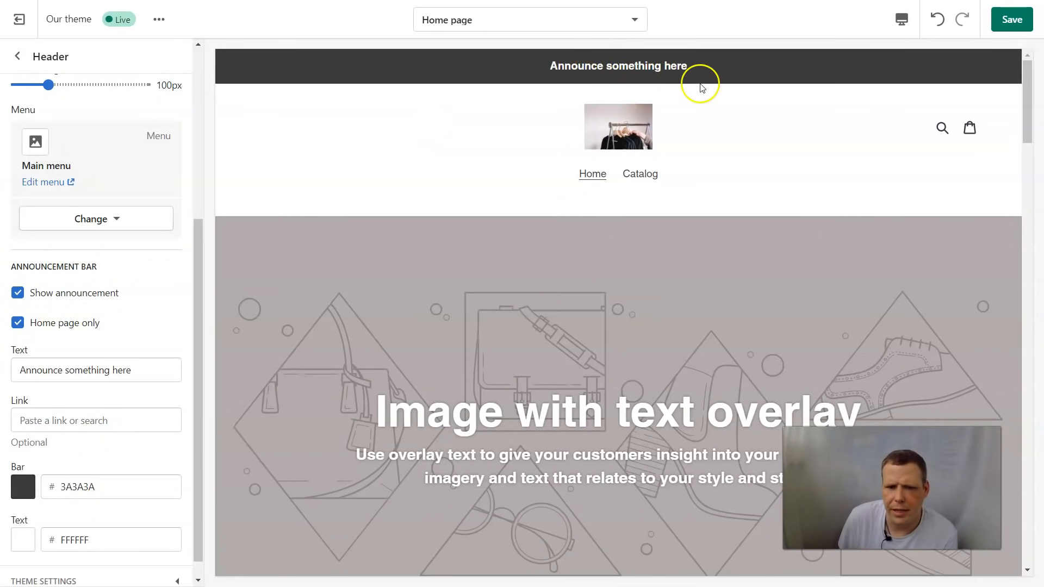
Step: Change the announcement text to 'Welcome Guys'
triple_click(133, 370)
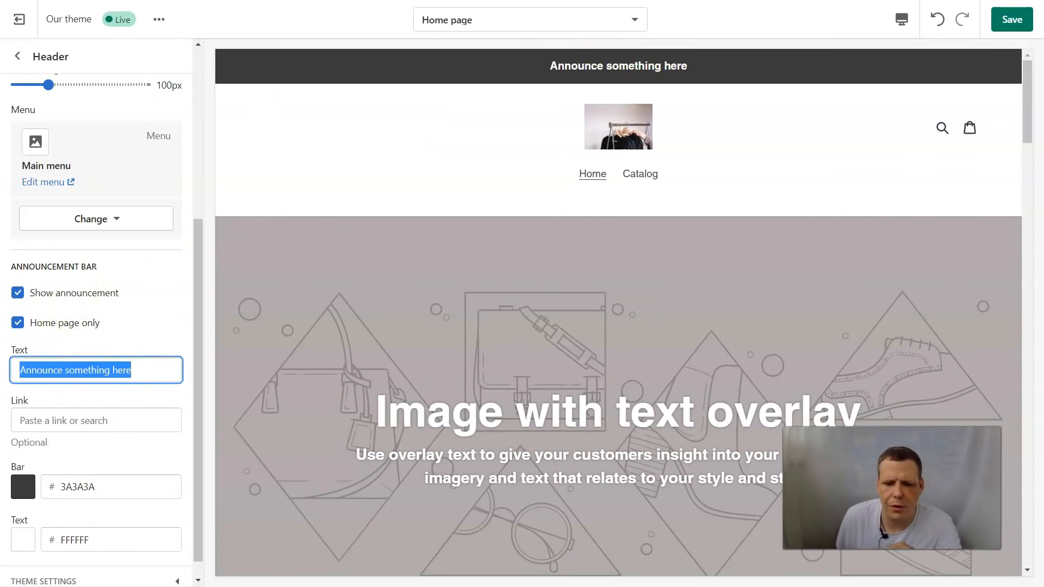
key("BackSpace")
type("We")
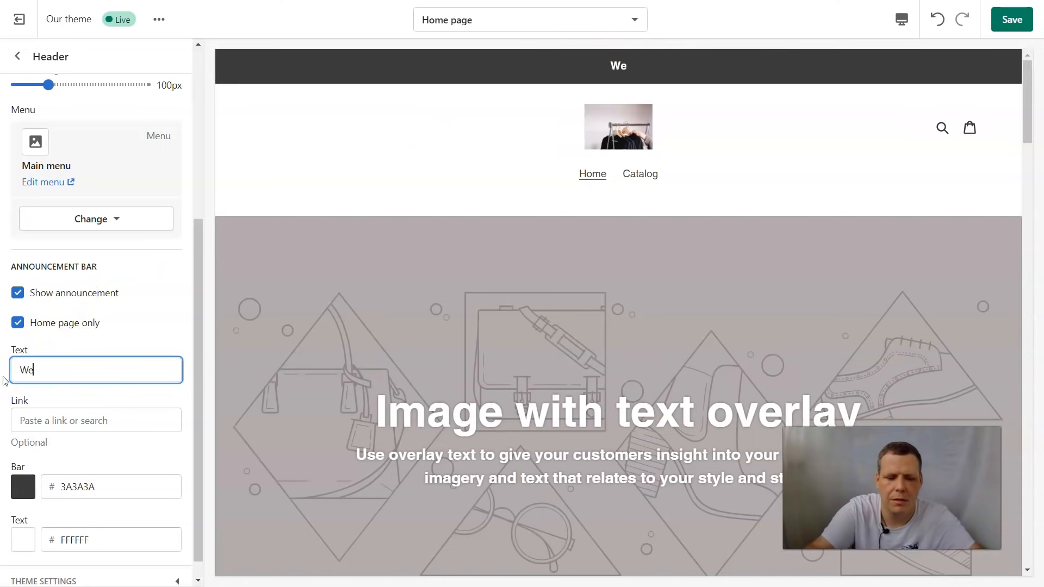
type("lcome Guys")
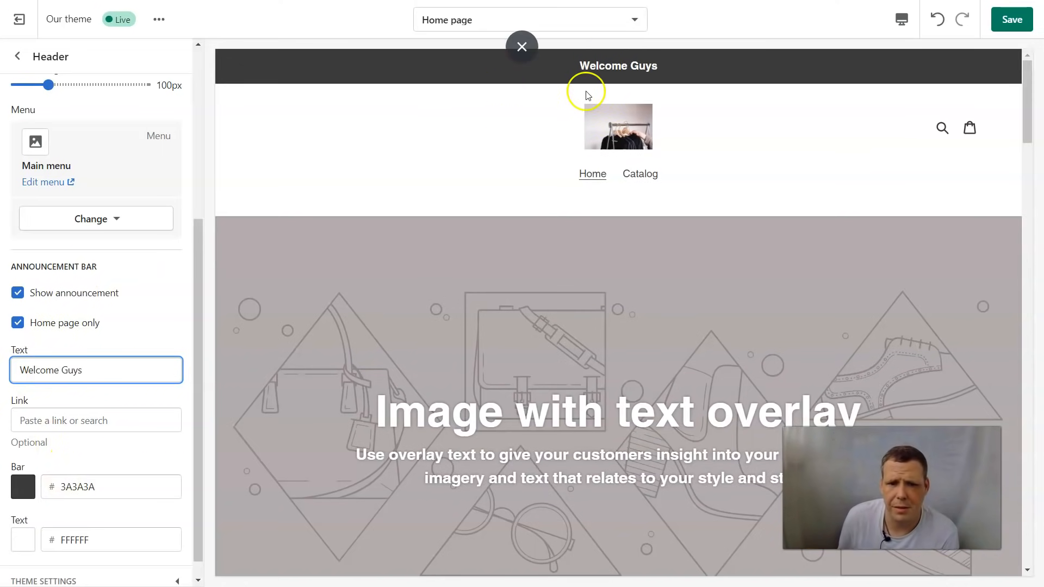
Step: Make the bar red (EA0606) with black (000000) text, save, and return to the sections list
left_click(30, 490)
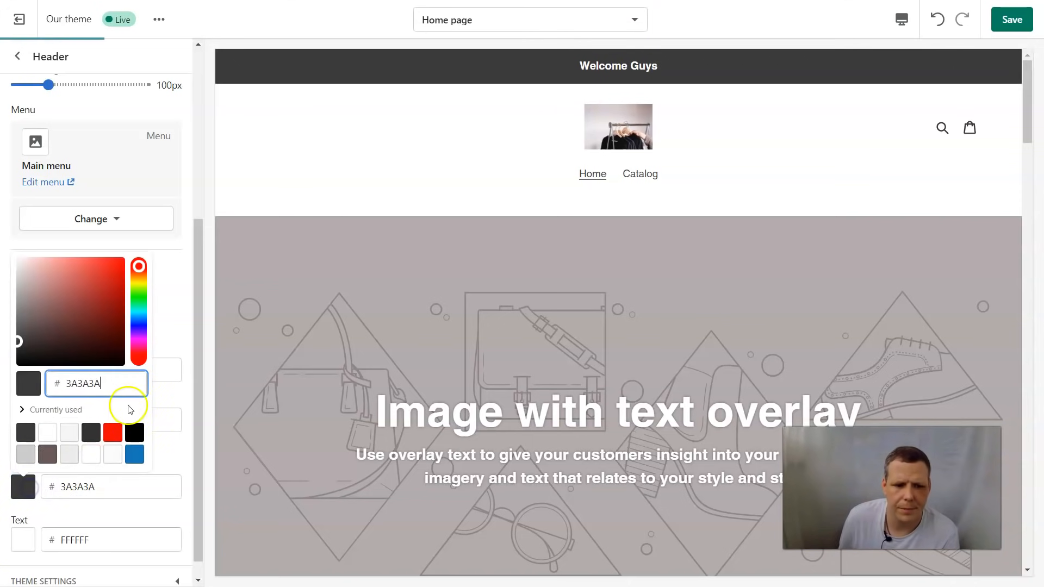
left_click(113, 432)
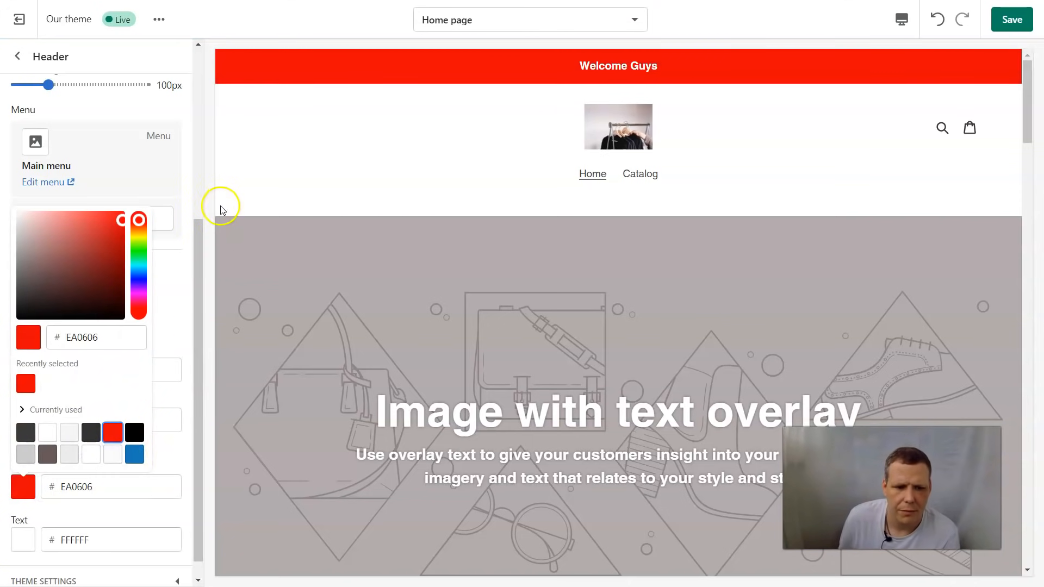
left_click(165, 284)
scroll(82, 462, "down", 1)
left_click(23, 518)
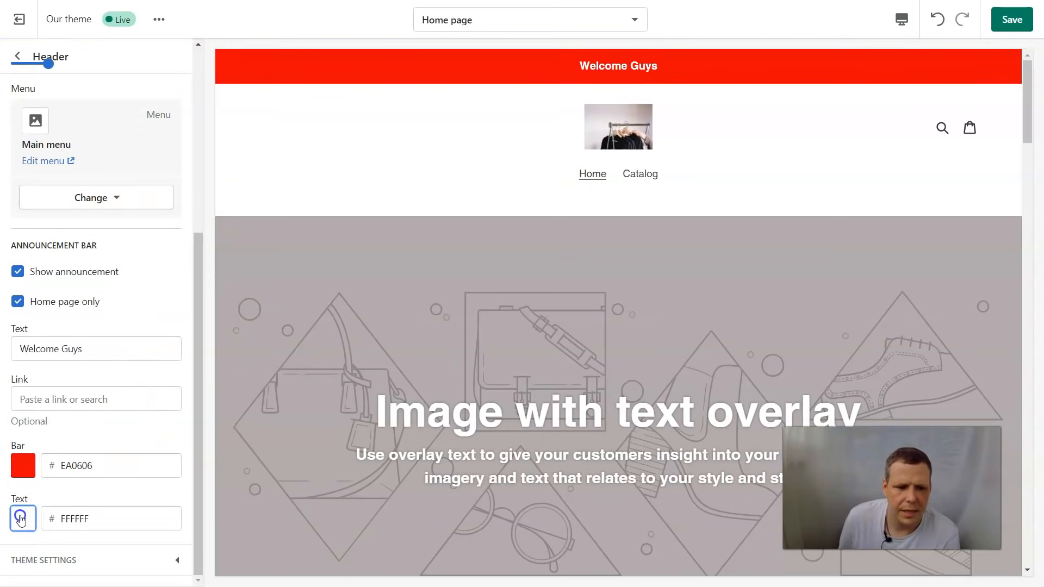
left_click(137, 466)
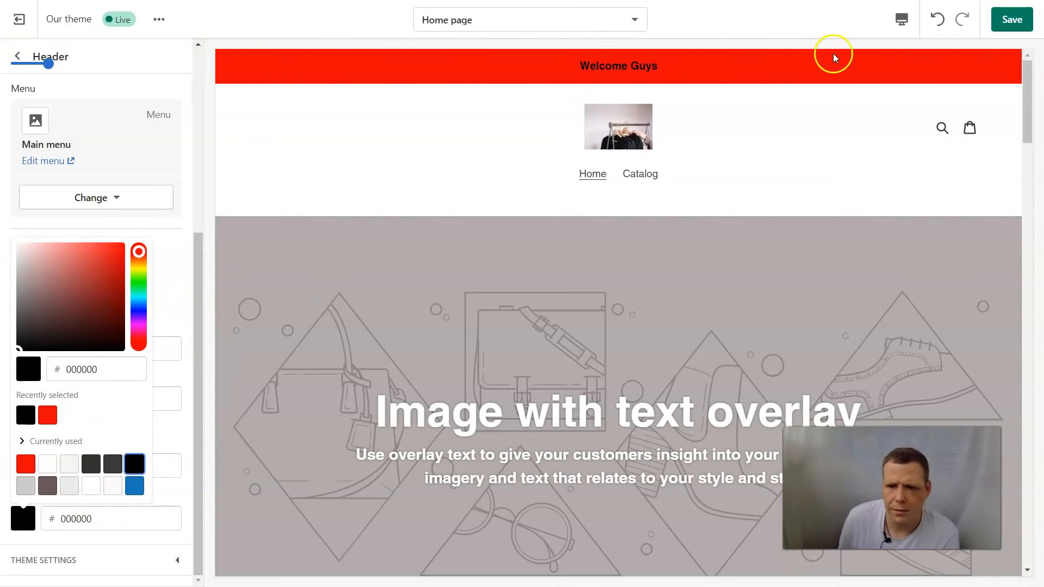
left_click(1007, 21)
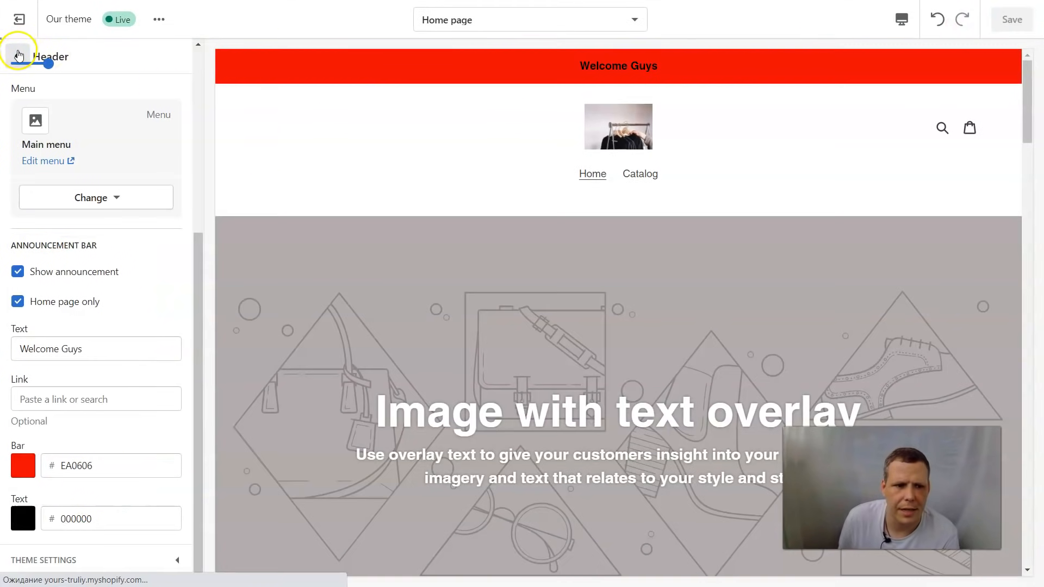
left_click(17, 55)
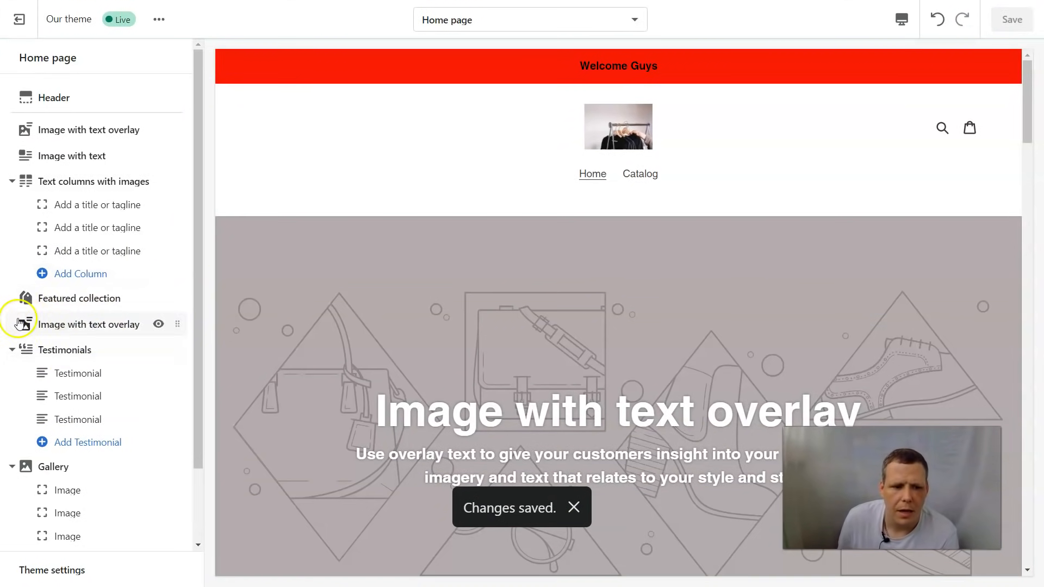
Step: Hide Testimonials, Gallery, Text columns with images, Featured collection and the image-with-text sections
left_click(11, 352)
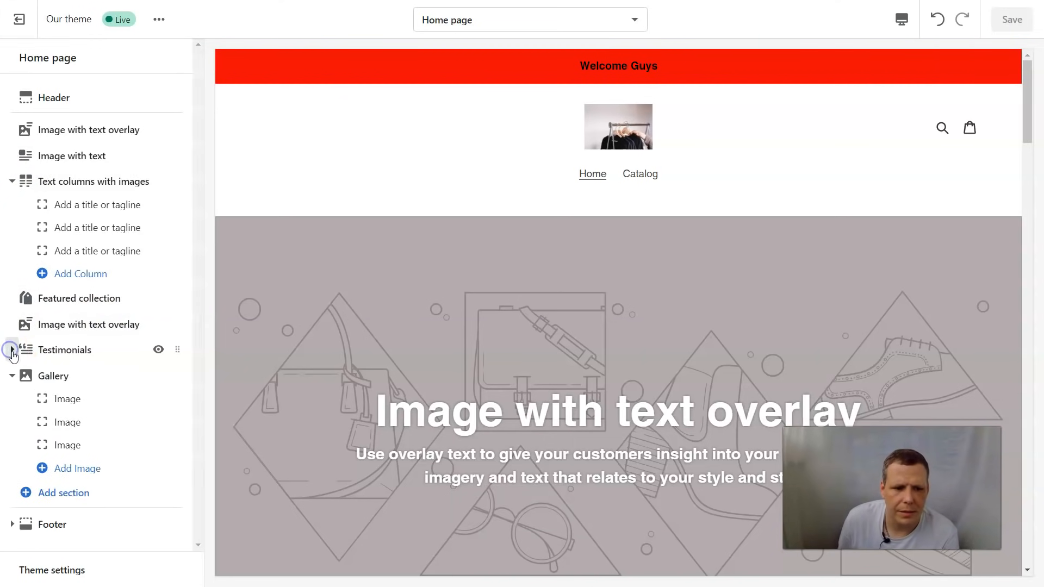
left_click(159, 350)
left_click(159, 376)
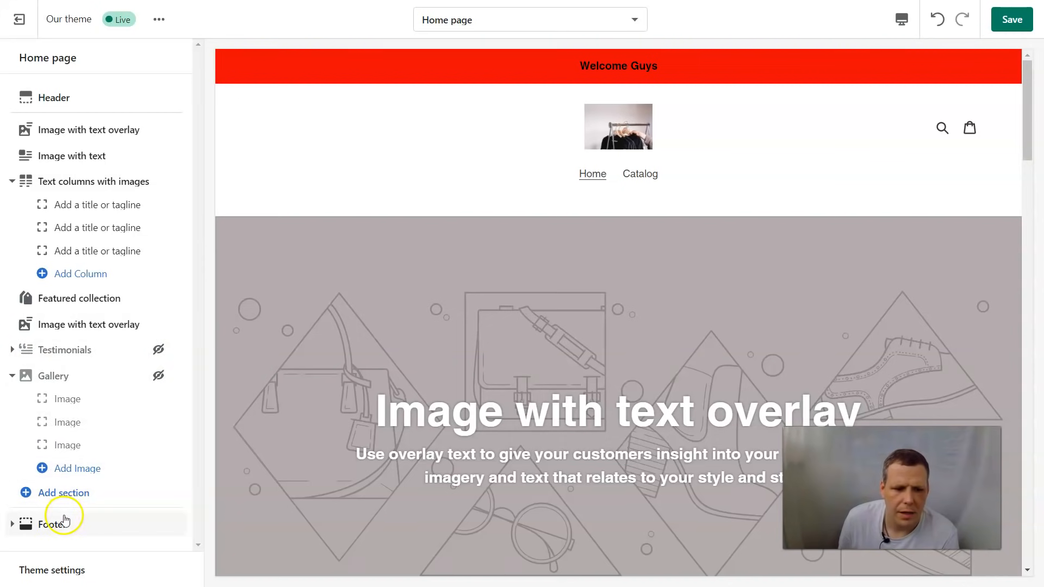
left_click(12, 181)
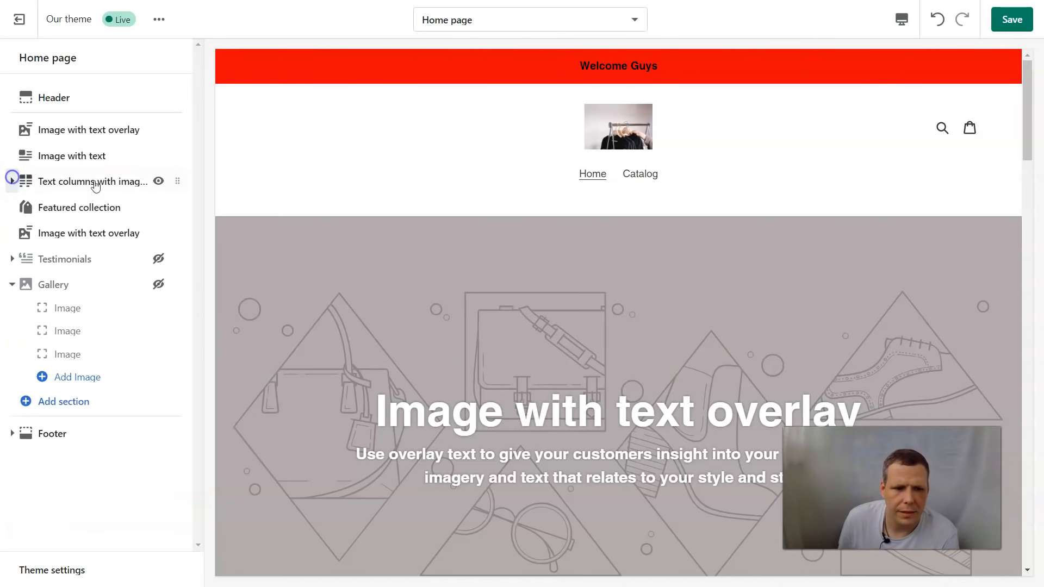
left_click(158, 181)
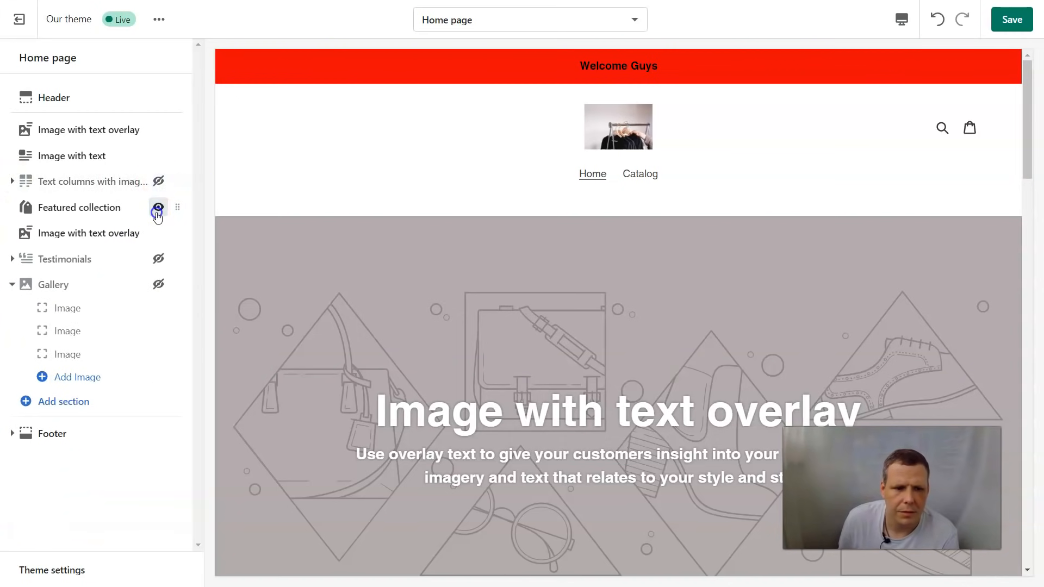
left_click(159, 208)
left_click(161, 134)
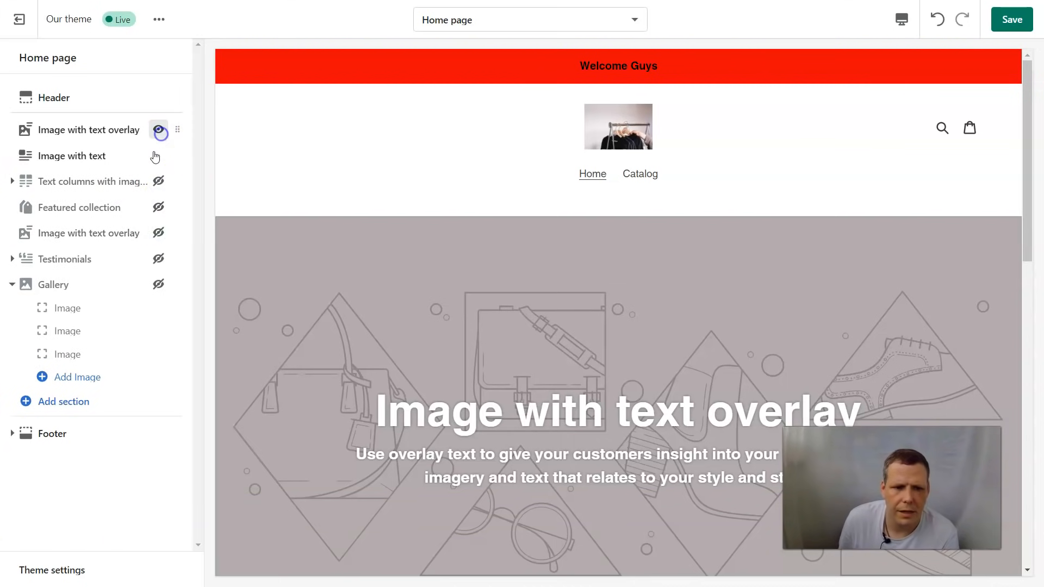
left_click(158, 156)
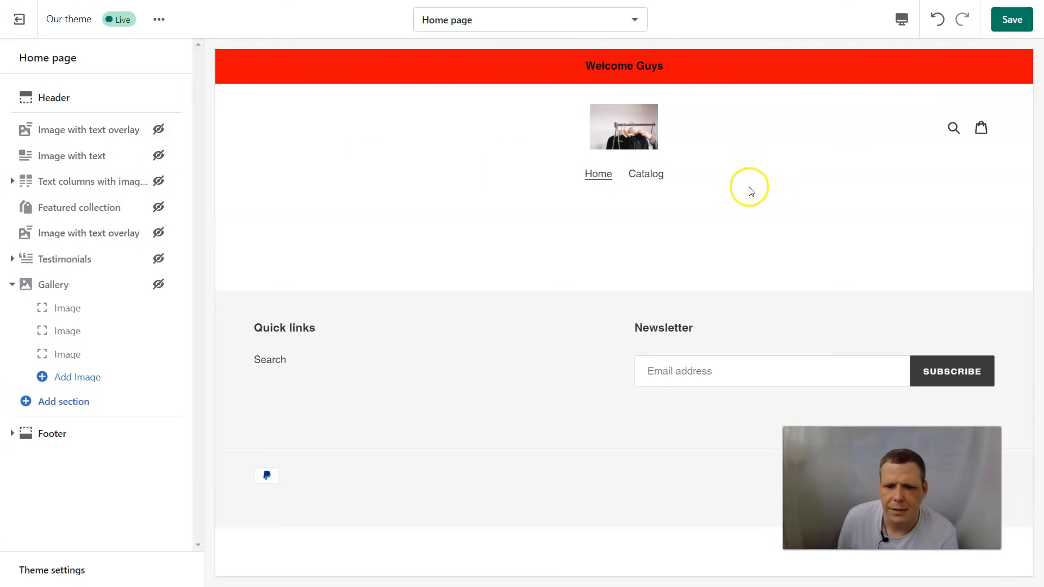
Step: Unhide the Image with text section and give it the clothes-rack photo from the library
left_click(158, 156)
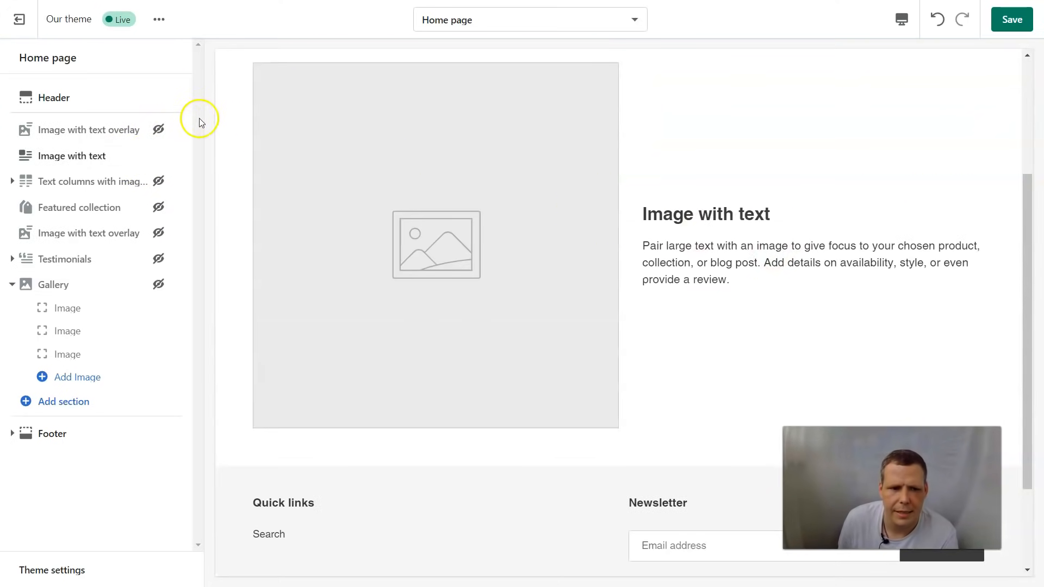
left_click(87, 157)
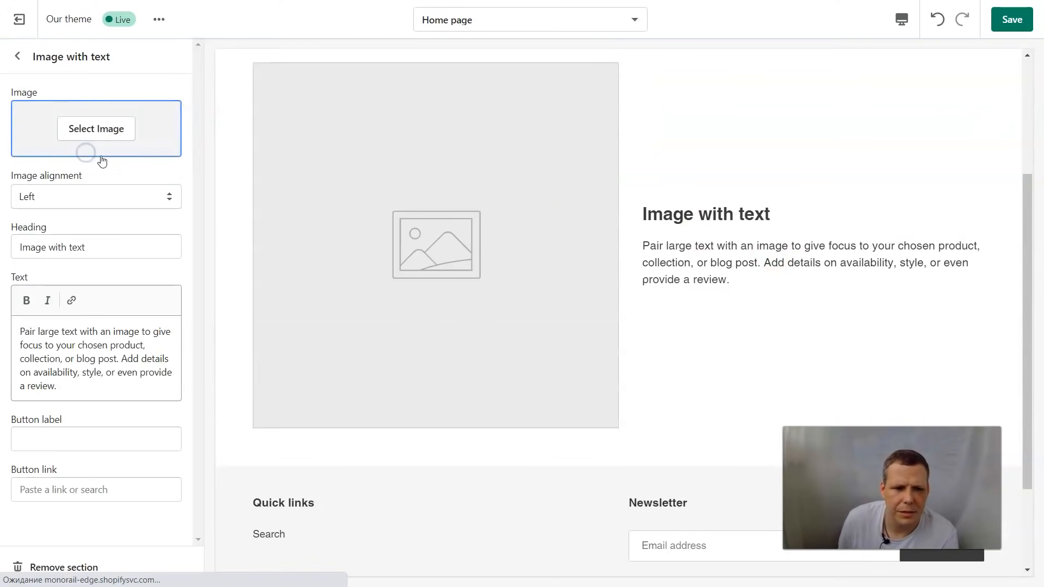
left_click(111, 132)
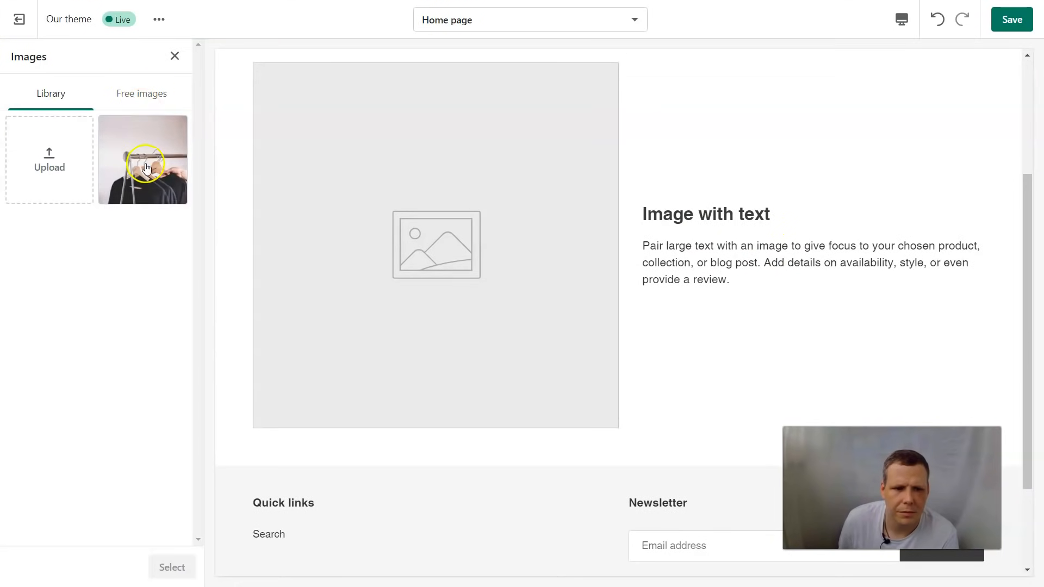
left_click(148, 167)
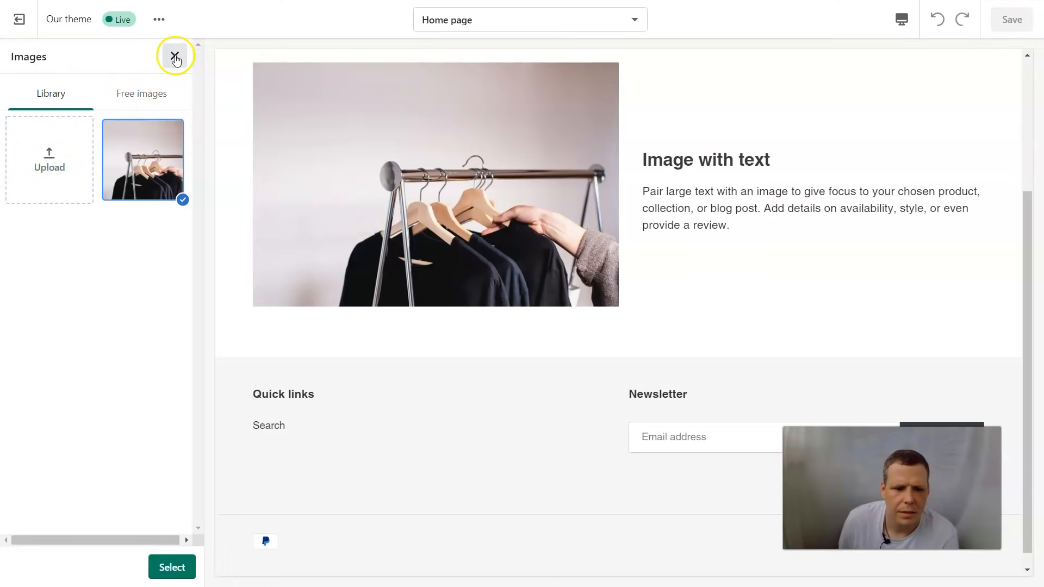
left_click(172, 567)
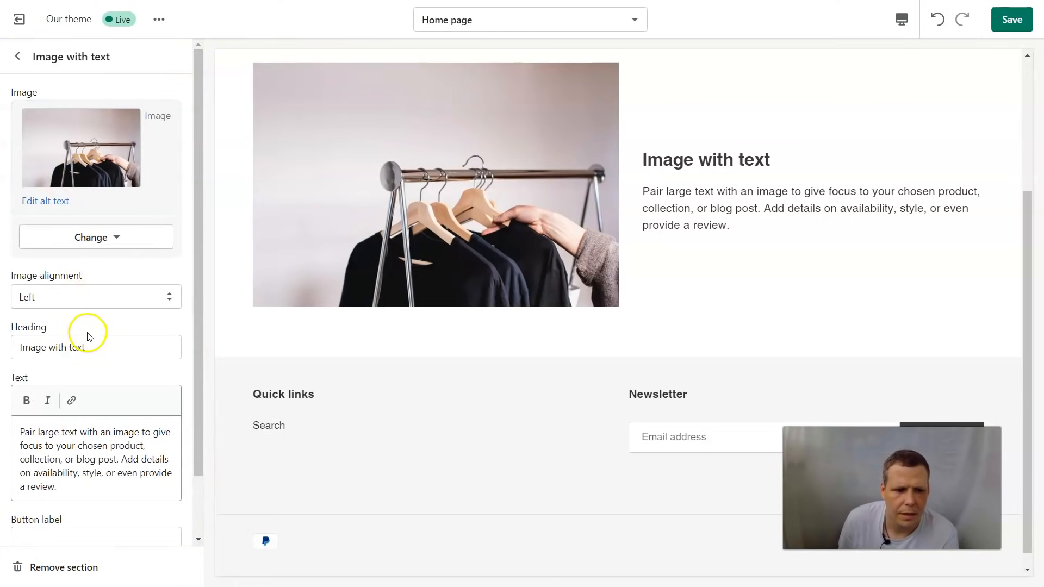
Step: Replace the section heading with 'The best shirts in town'
left_click(116, 356)
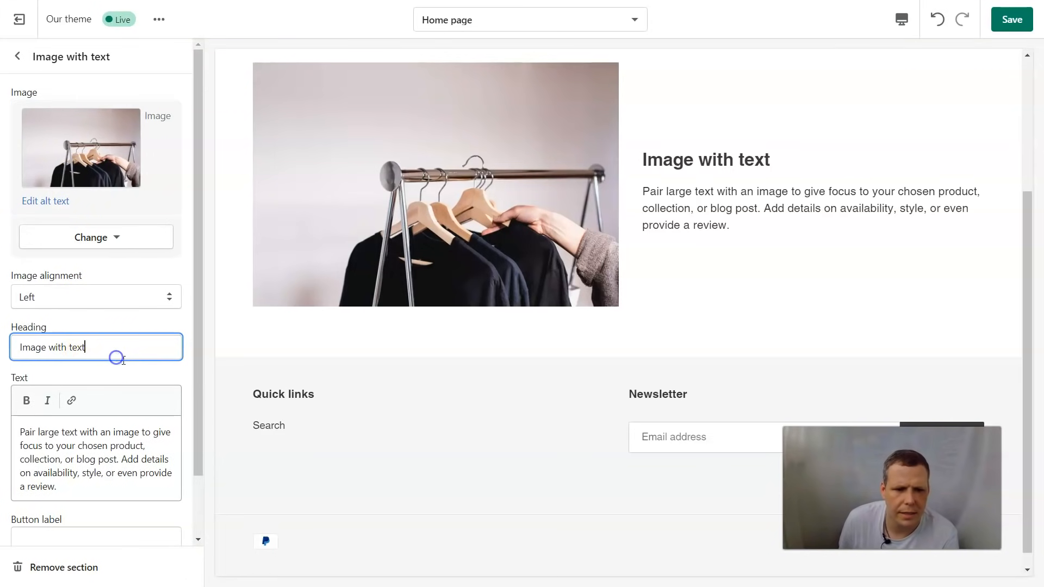
key("BackSpace")
key("BackSpace")
key("BackSpace")
key("BackSpace")
key("BackSpace")
key("BackSpace")
key("BackSpace")
key("BackSpace")
key("BackSpace")
key("BackSpace")
key("BackSpace")
key("BackSpace")
key("BackSpace")
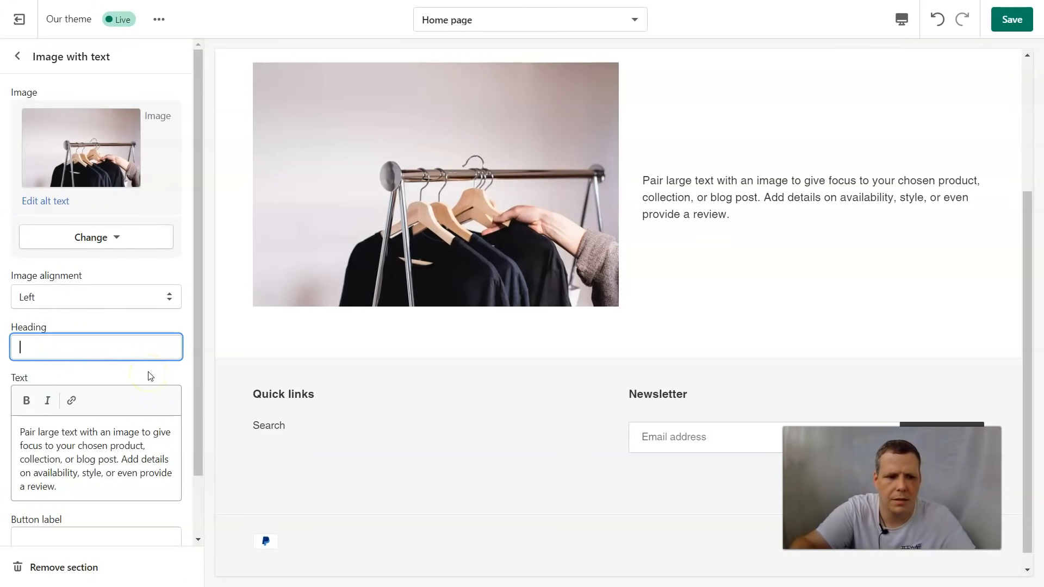
type("The best shirts in town")
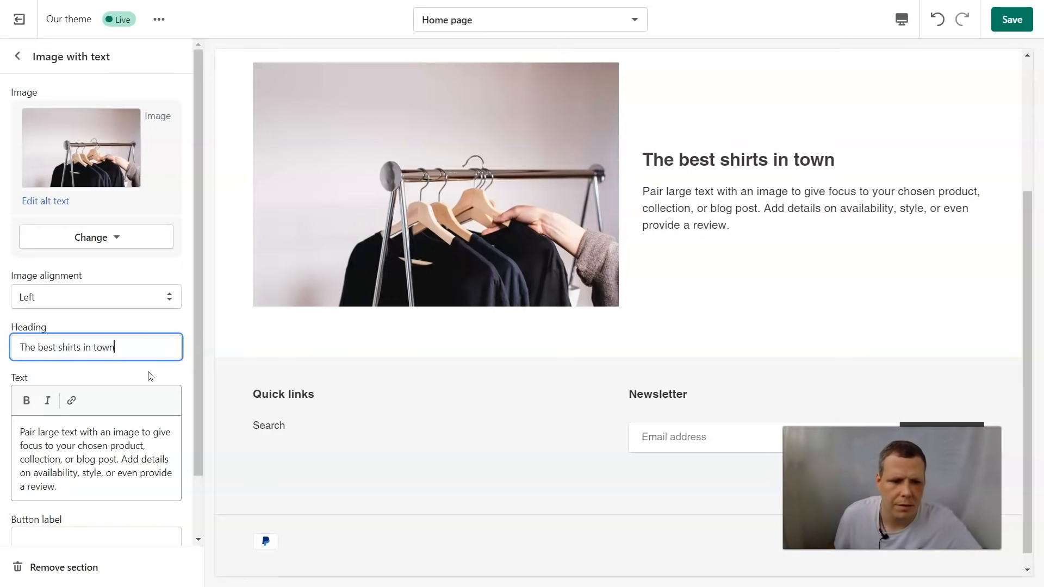
Step: Replace the paragraph with 'Please buy for your happiness', fixing the misspelled happiness
left_click(89, 466)
key("ctrl+a")
key("BackSpace")
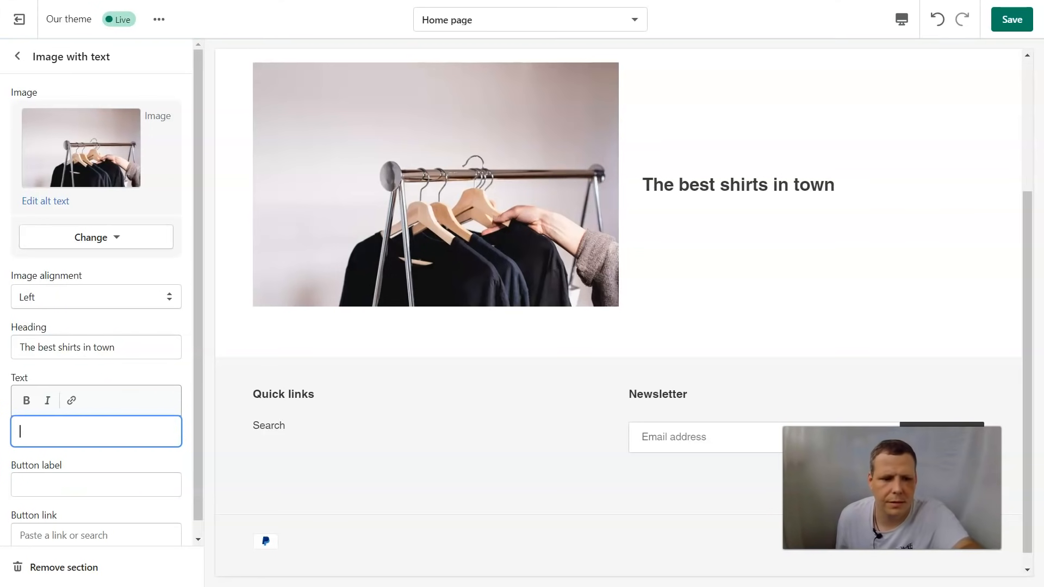
type("Please buy for your hppiness")
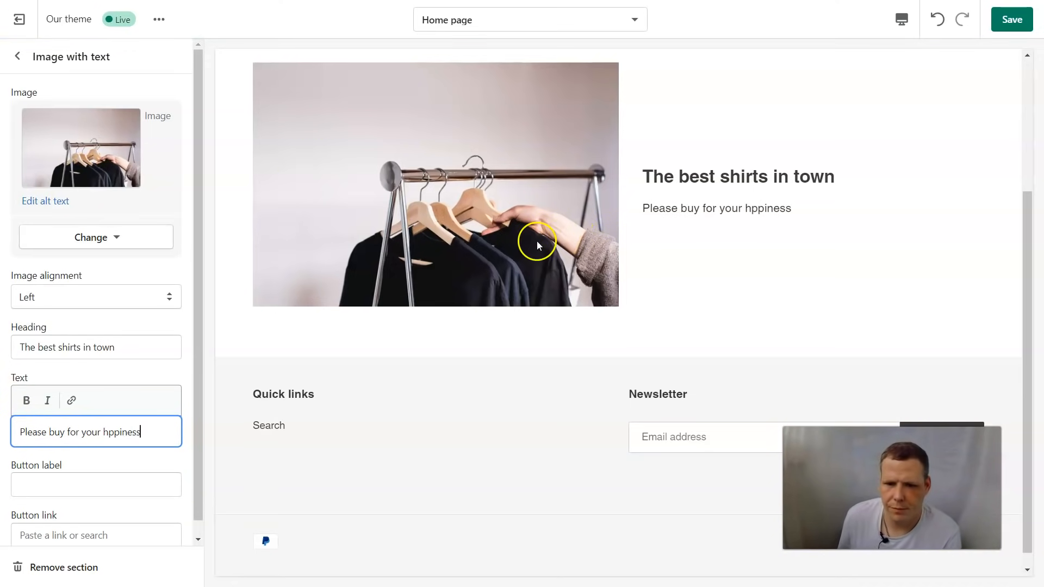
left_click(108, 431)
type("a")
Step: Add a 'BUY NOW' button label and link the button to Products > All products
left_click(54, 457)
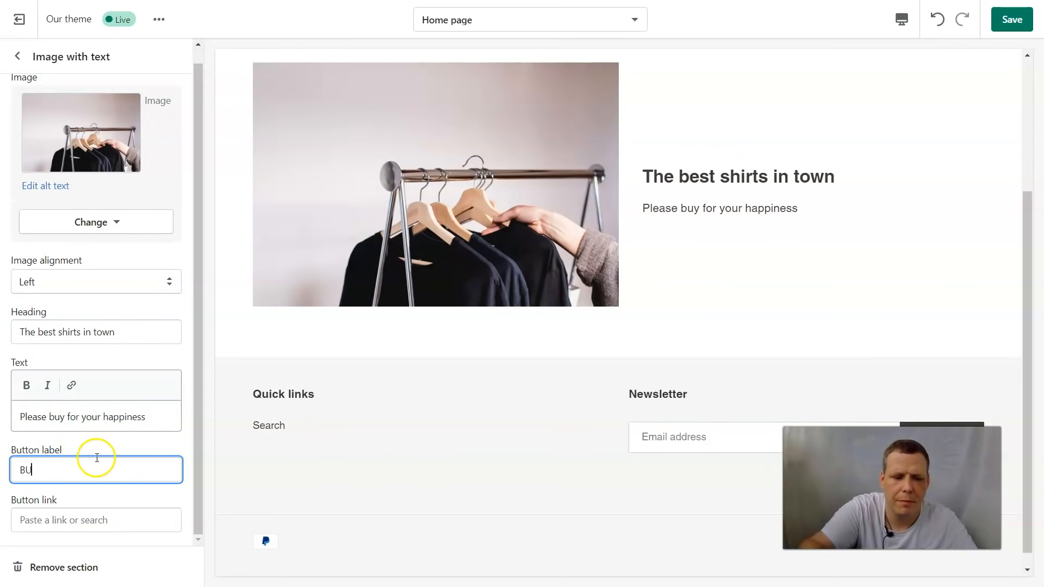
type("BUy")
key("BackSpace")
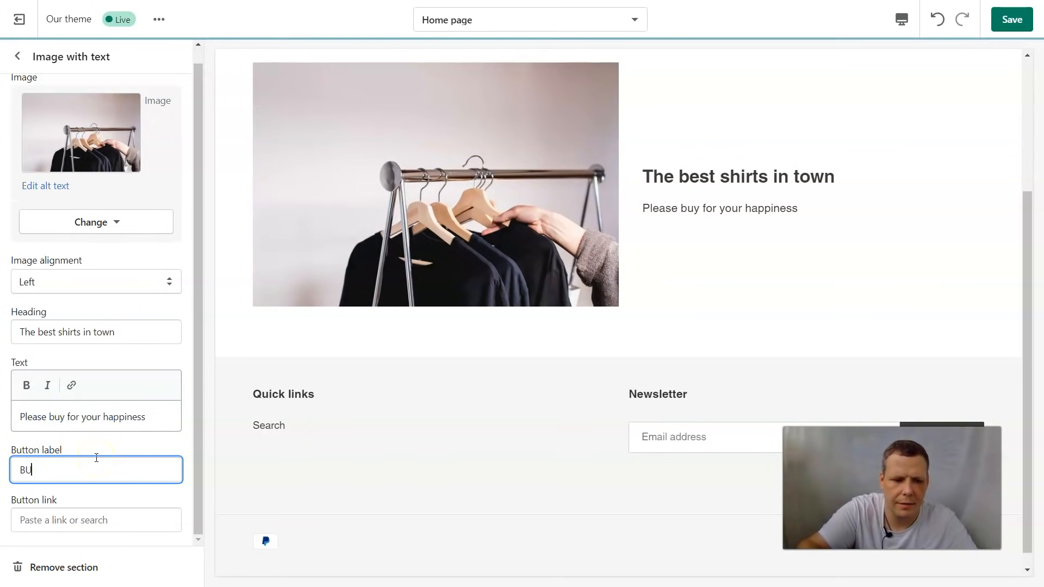
type("Y NO")
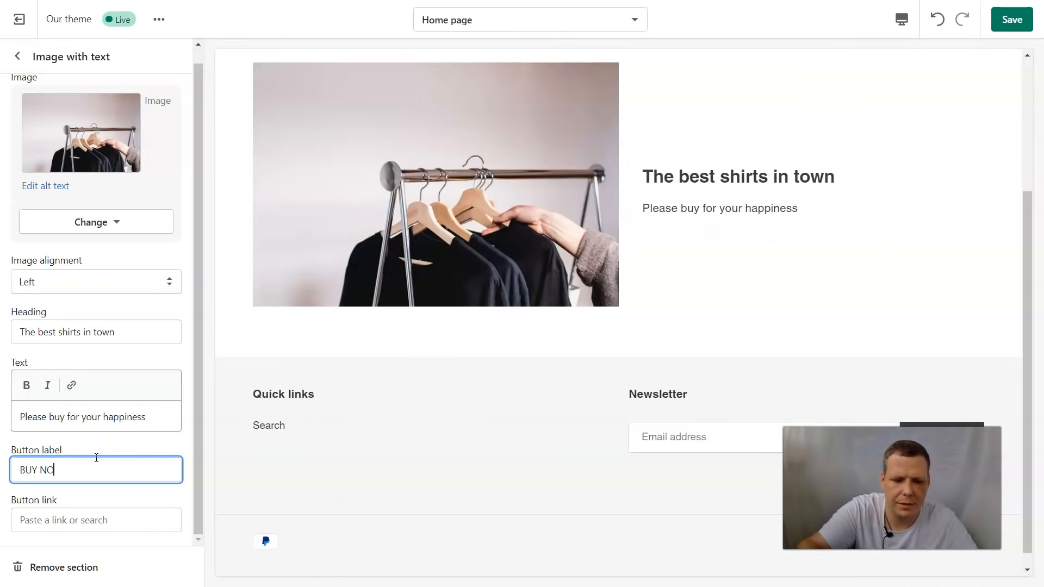
type("W")
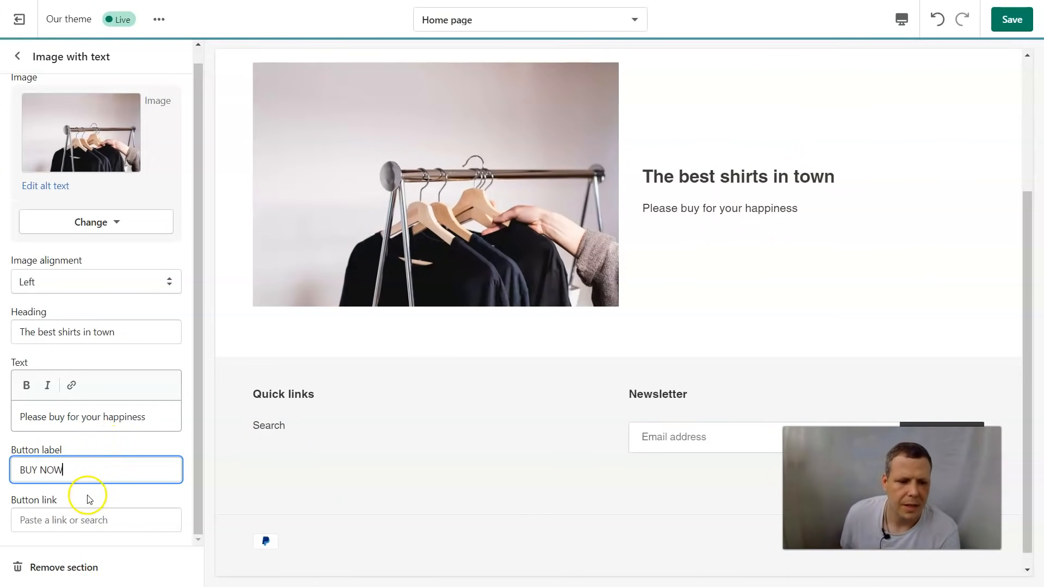
left_click(77, 520)
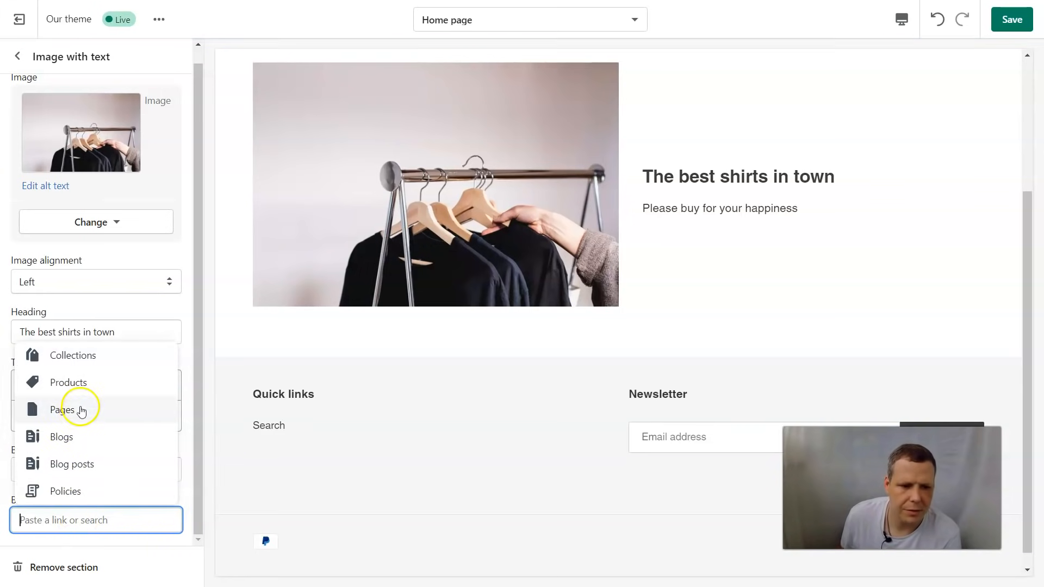
left_click(83, 382)
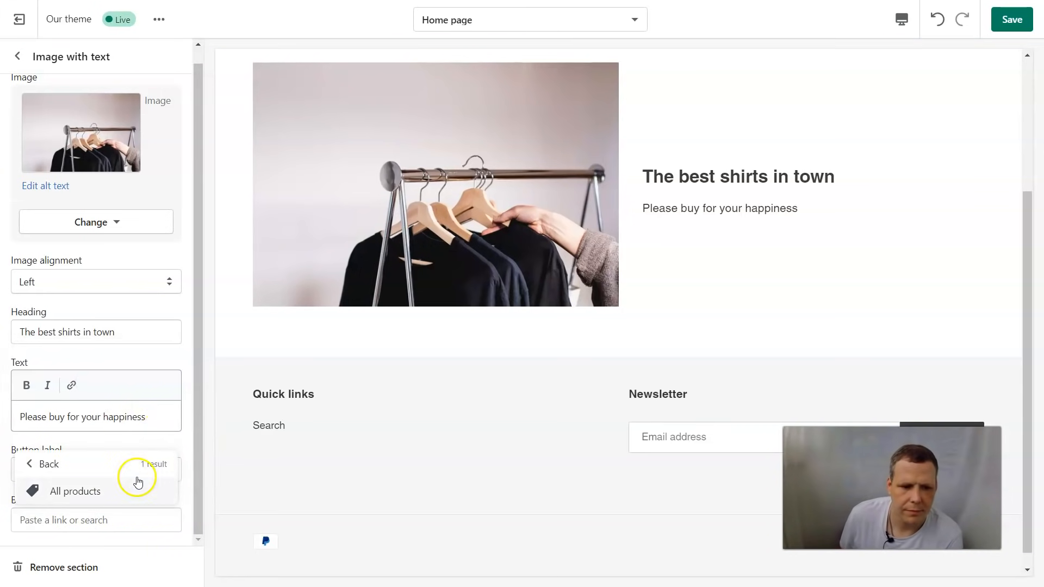
left_click(78, 490)
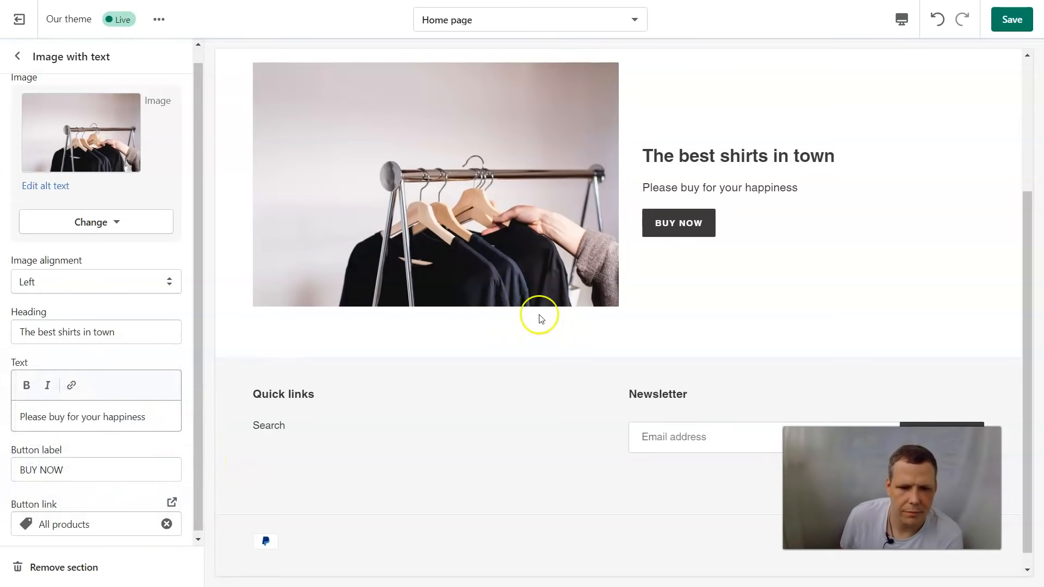
scroll(233, 518, "down", 2)
scroll(109, 435, "down", 1)
scroll(76, 152, "up", 1)
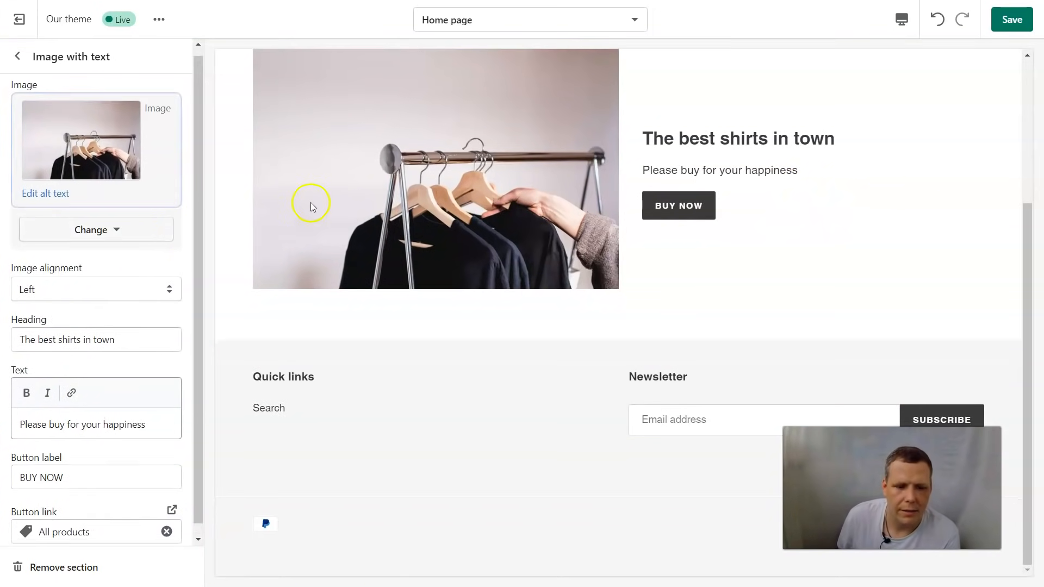
Step: Save the home page edits and go back from Image with text to the sections list
left_click(1025, 28)
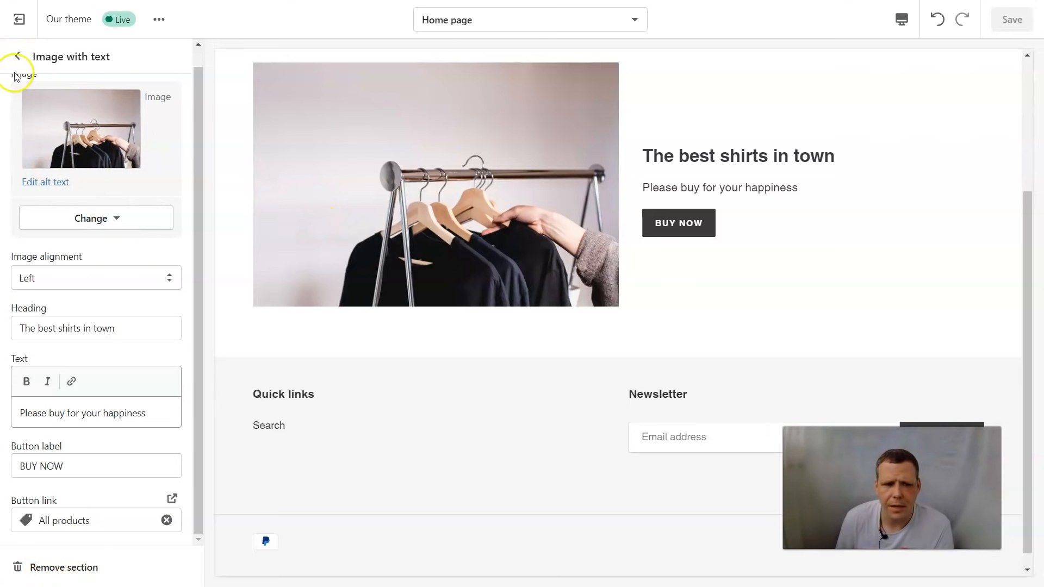
left_click(20, 54)
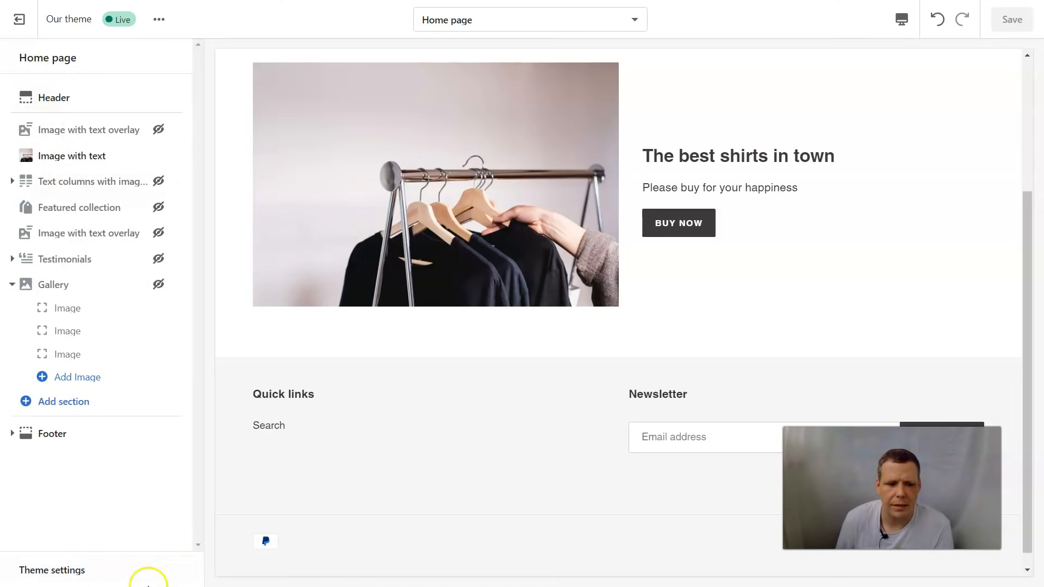
Step: Review the COLORS values in Theme settings, then bring up the Theme settings categories again
left_click(53, 571)
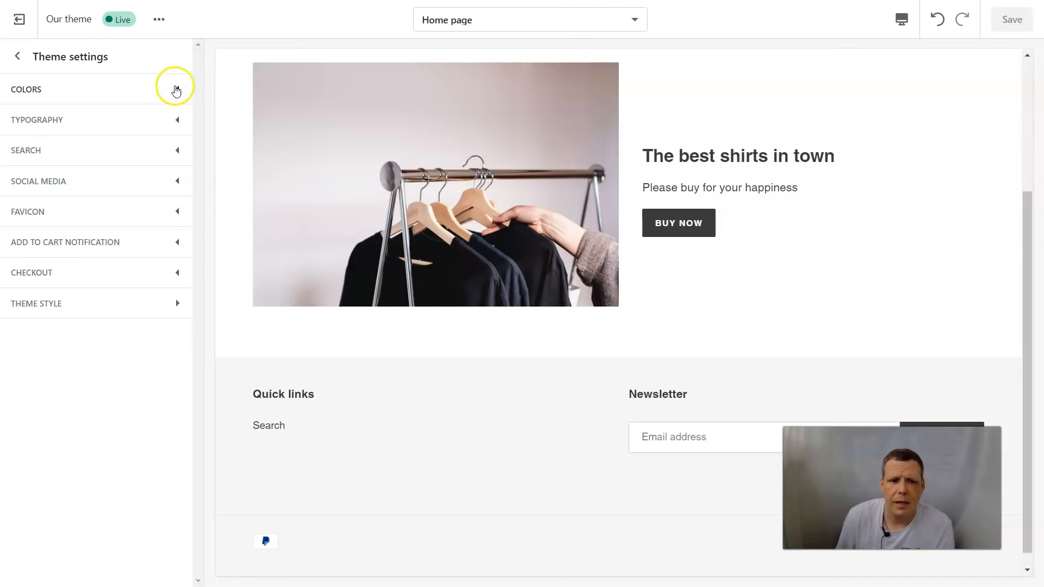
left_click(174, 87)
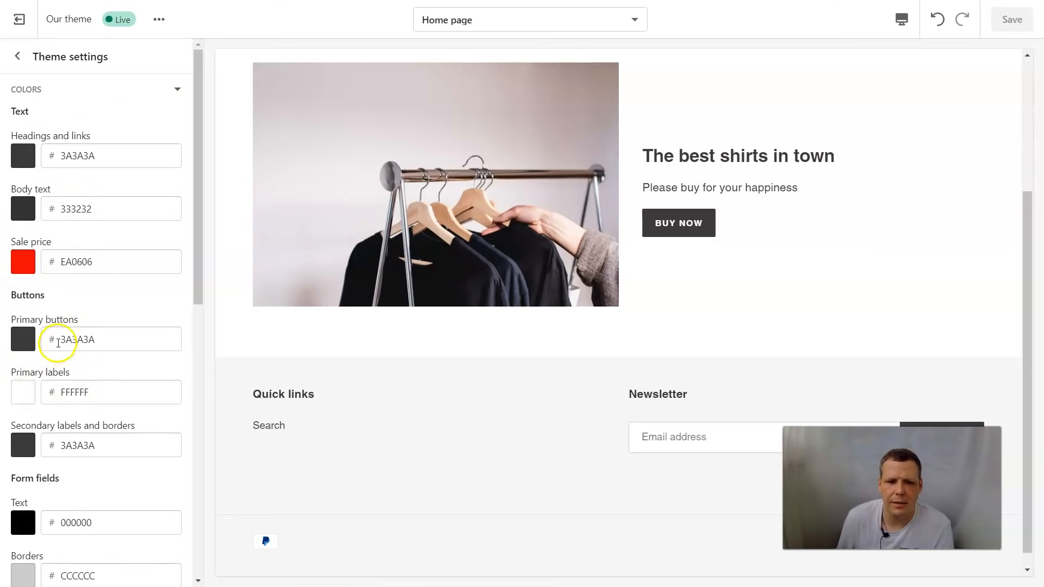
scroll(51, 360, "down", 5)
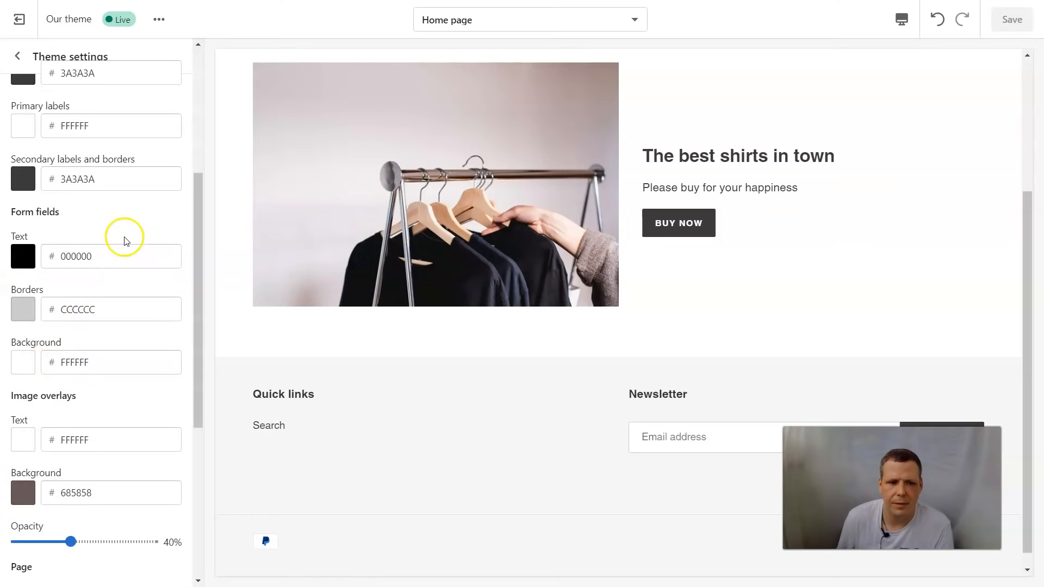
scroll(124, 236, "up", 5)
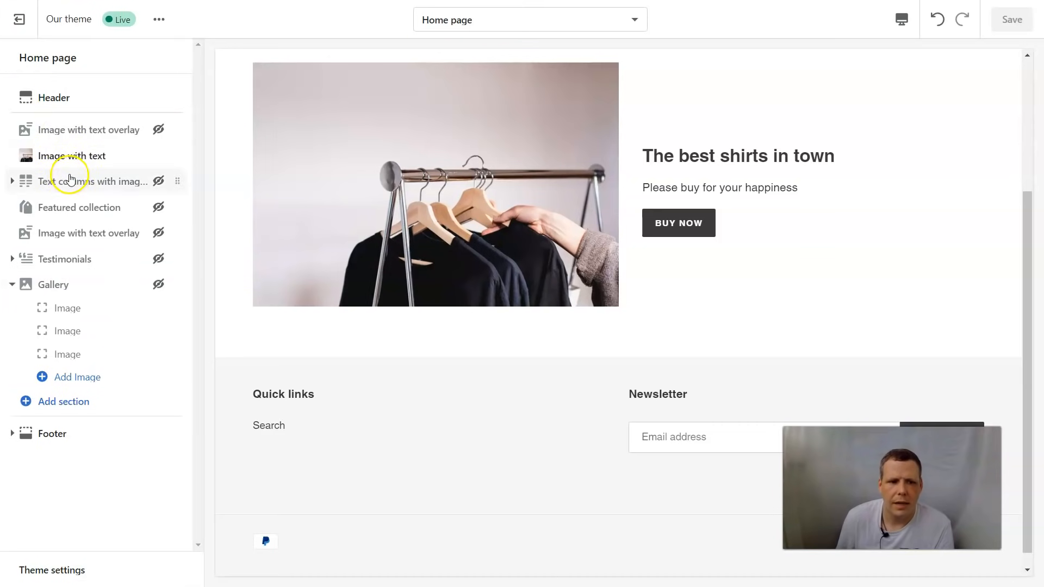
left_click(64, 578)
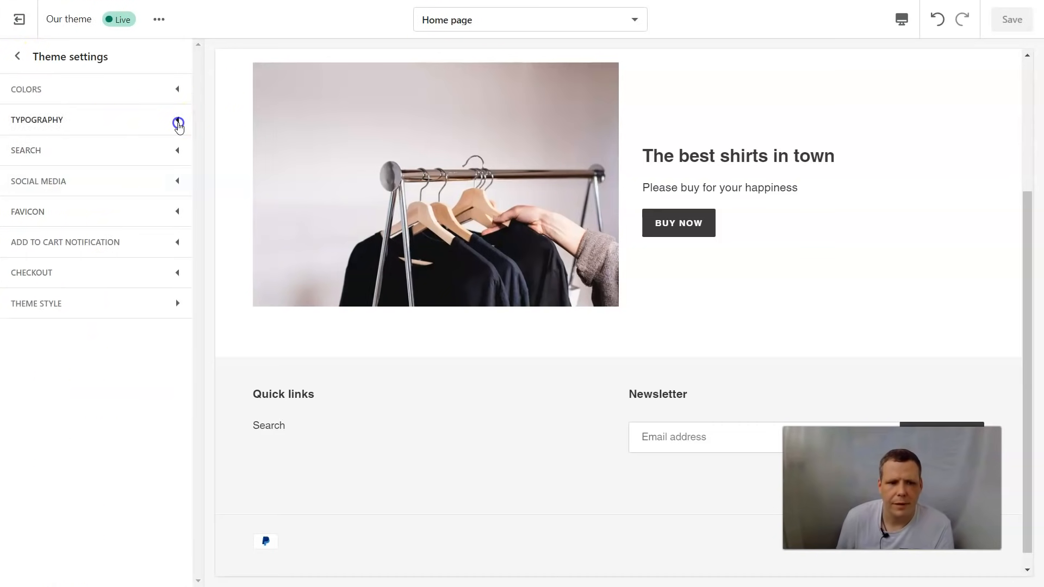
Step: Turn on Show vendor and Show price for search product suggestions
left_click(177, 119)
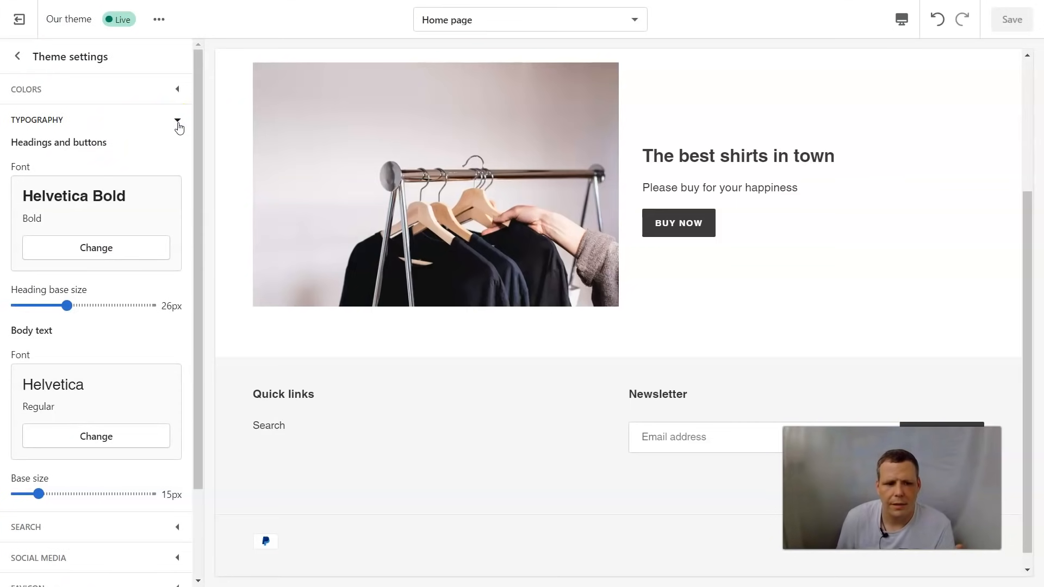
left_click(177, 121)
left_click(159, 152)
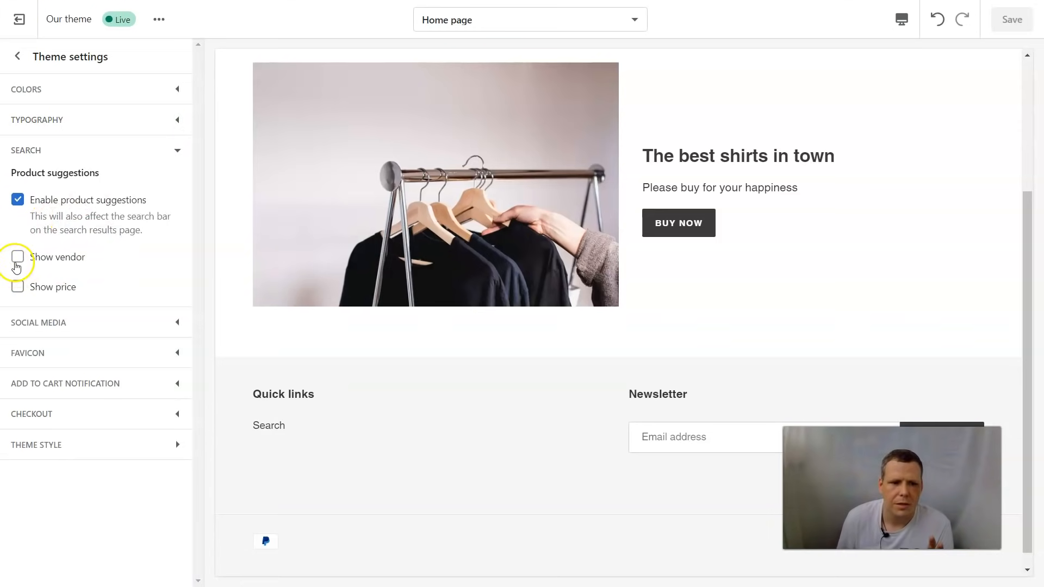
left_click(17, 260)
left_click(18, 286)
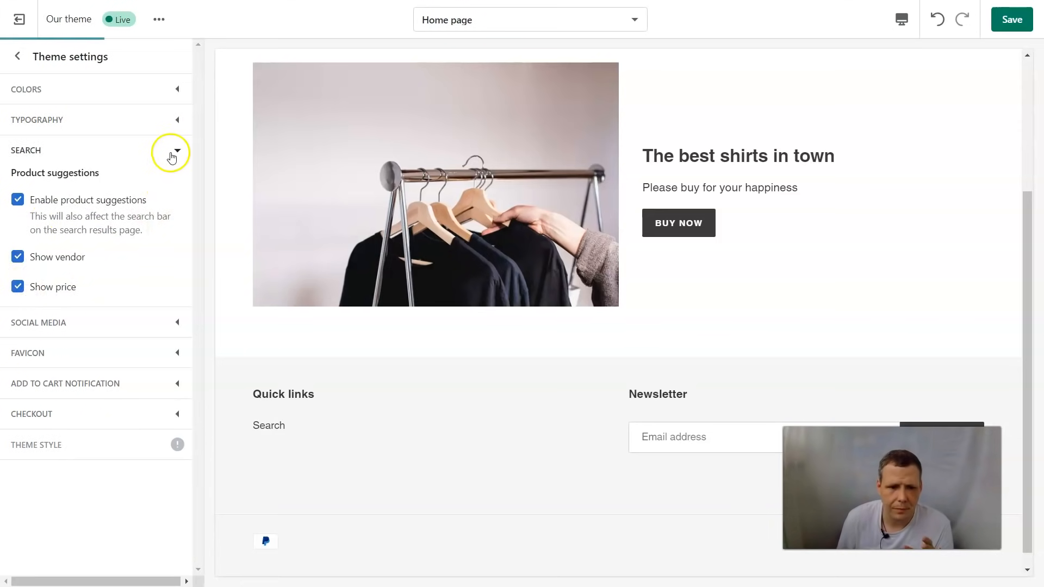
Step: Expand the Social media settings and look through the account fields
left_click(170, 327)
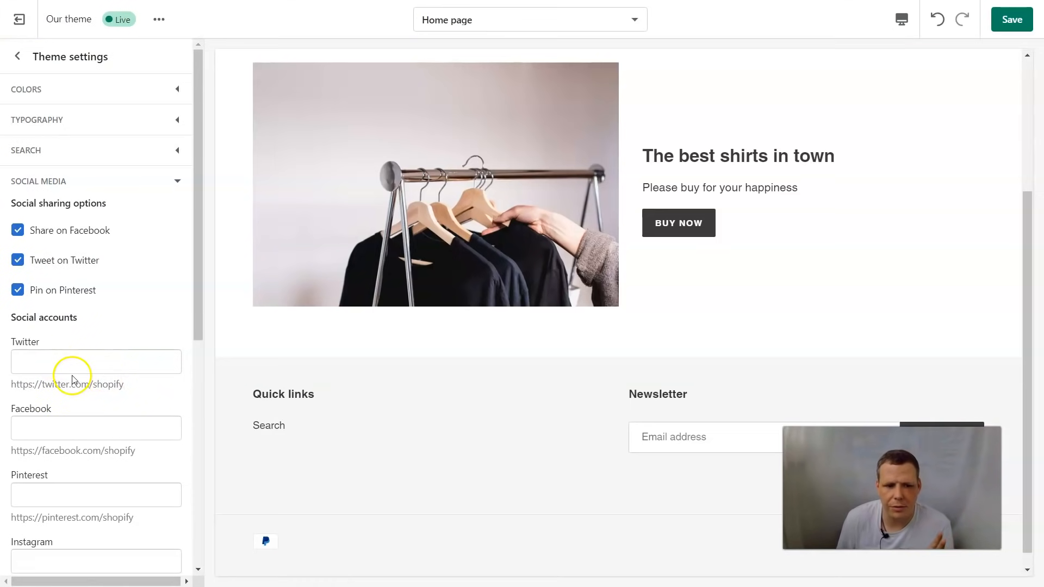
scroll(63, 406, "down", 4)
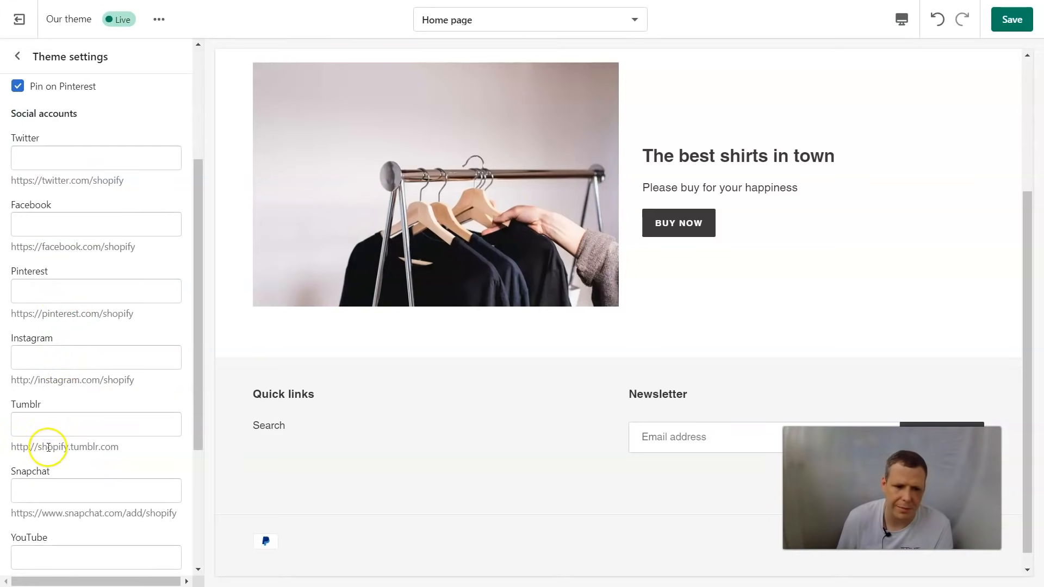
scroll(44, 457, "down", 1)
scroll(90, 468, "down", 2)
scroll(145, 262, "up", 3)
scroll(145, 261, "down", 3)
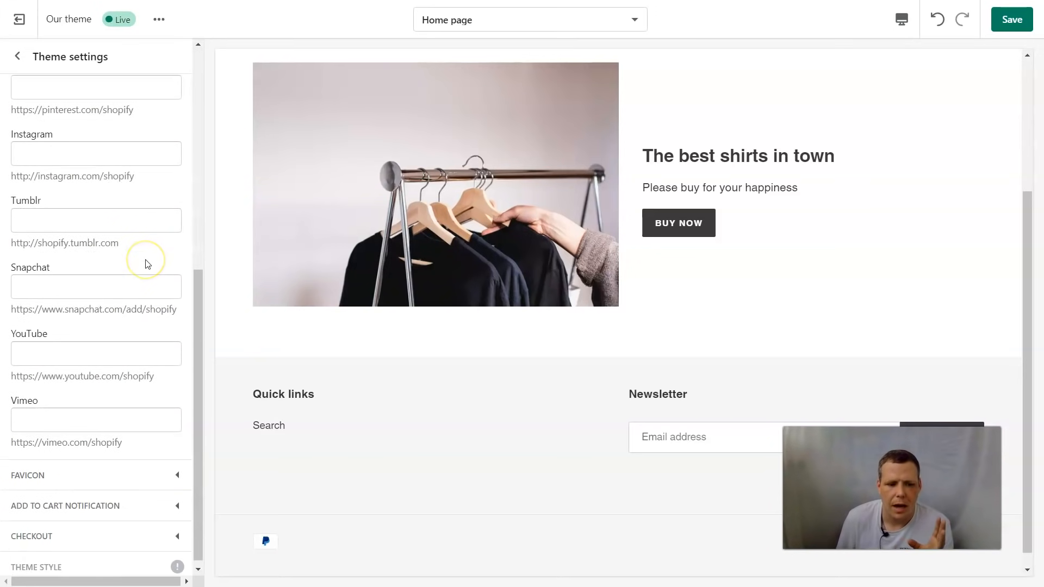
Step: Look at the Favicon and Add to cart notification settings, then open the Checkout section
left_click(179, 470)
left_click(105, 277)
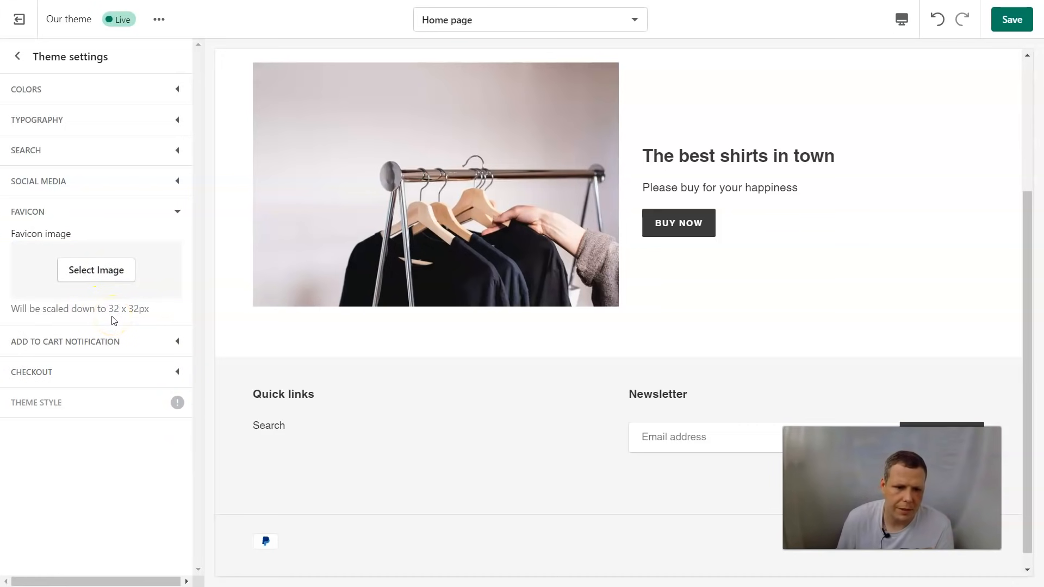
left_click(174, 351)
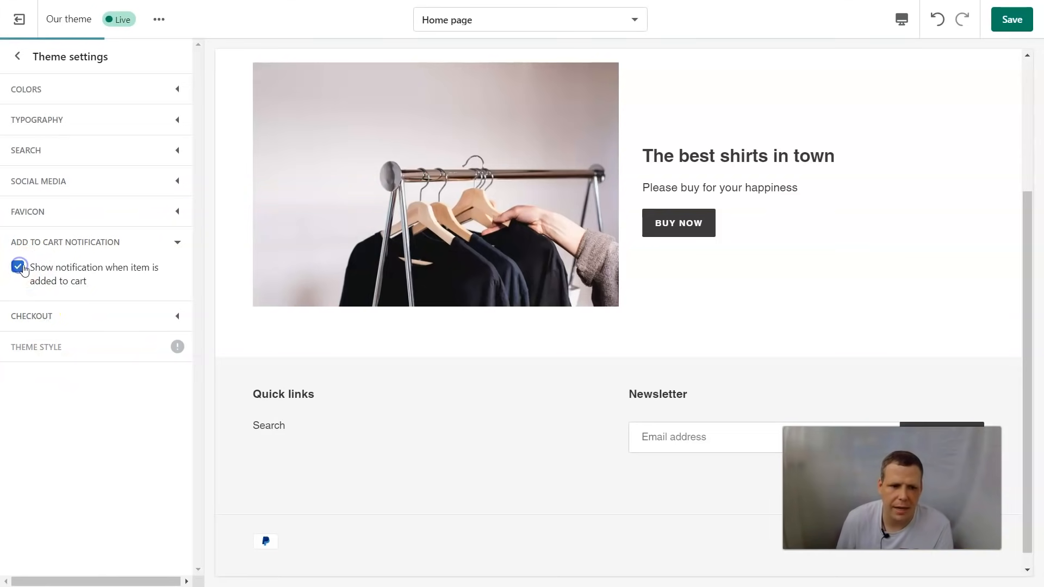
left_click(179, 317)
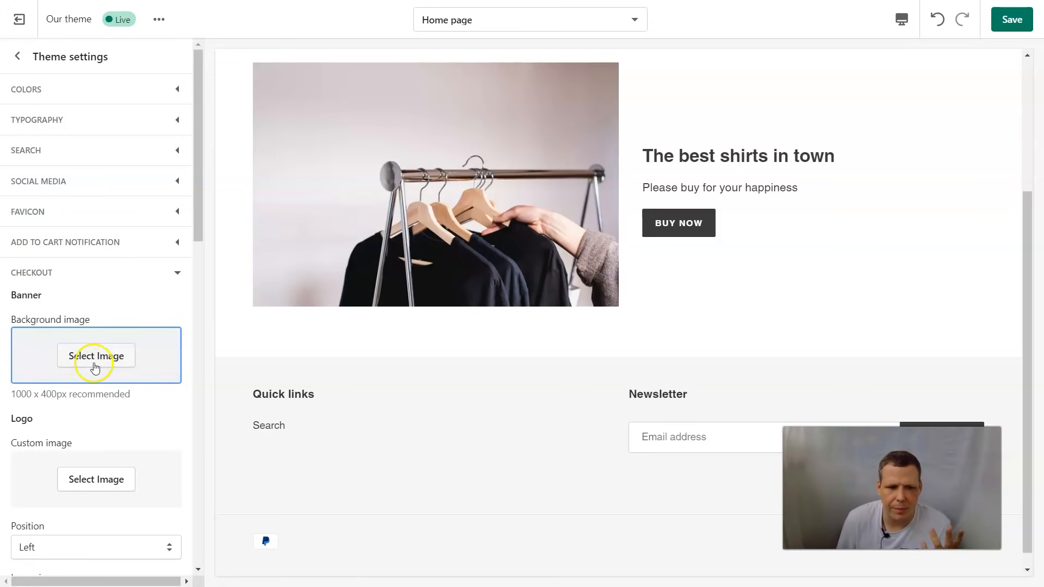
Step: Set the checkout banner background to the clothes-rack photo from the library
left_click(99, 361)
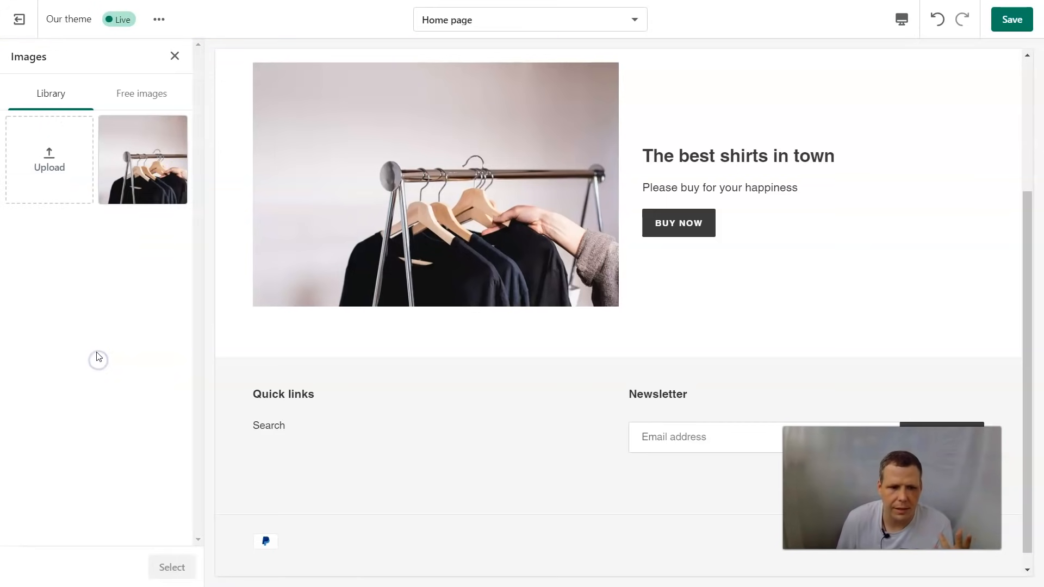
left_click(166, 147)
left_click(173, 567)
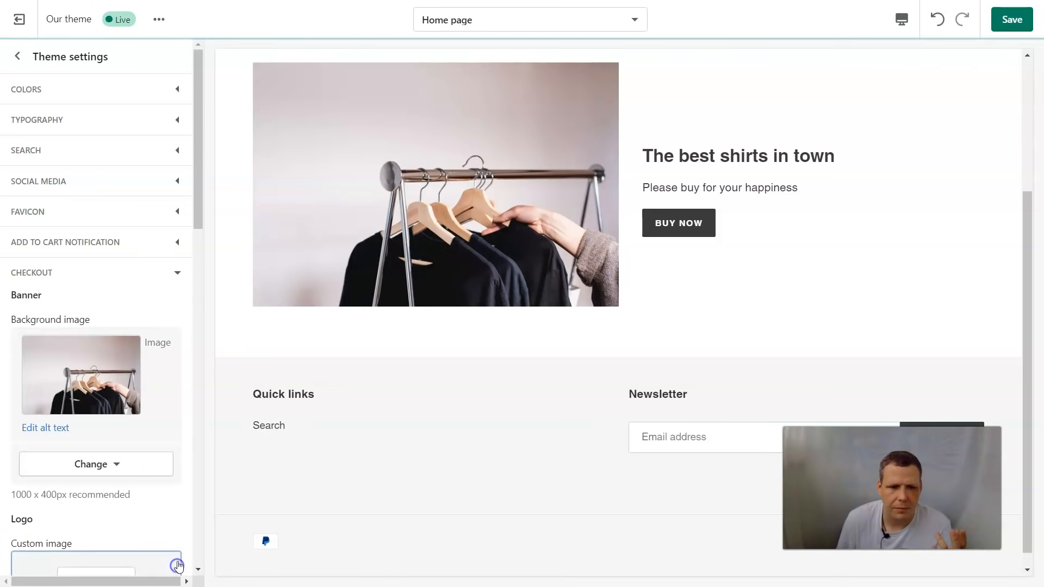
scroll(144, 408, "down", 3)
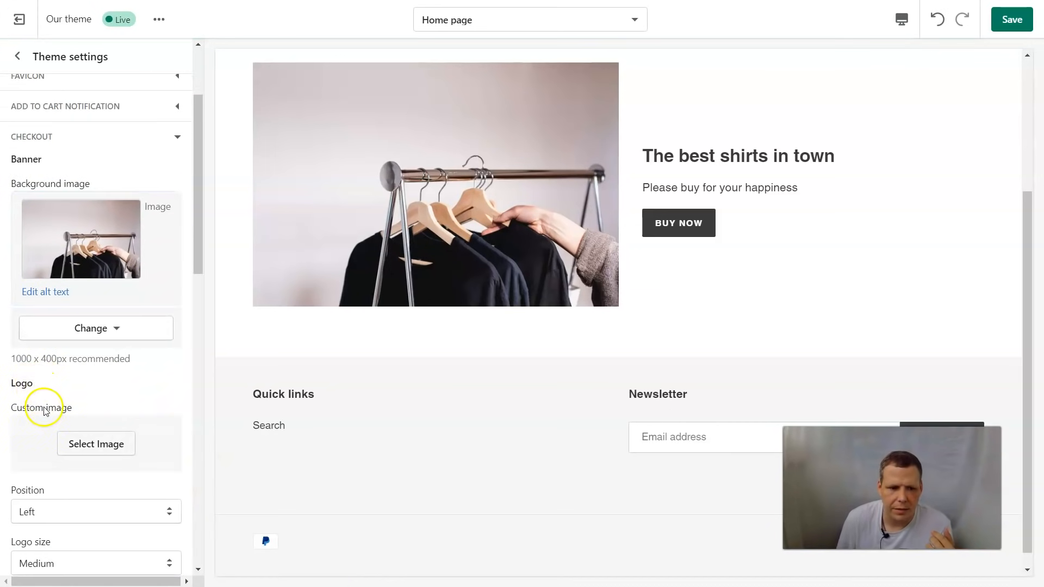
Step: Use the heart-hands photo from Free images > Staff Favorites as the checkout logo
left_click(126, 454)
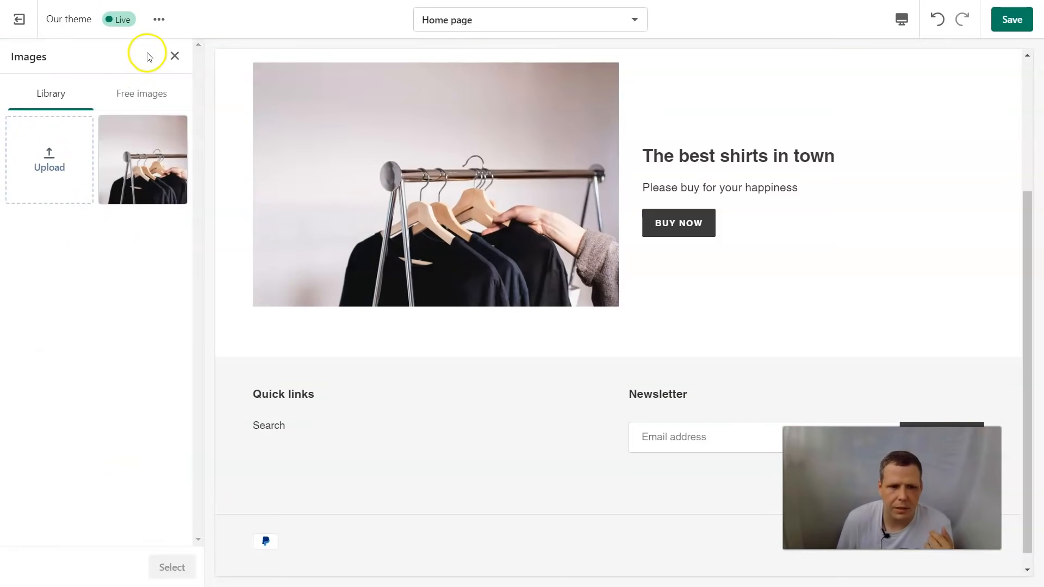
left_click(141, 89)
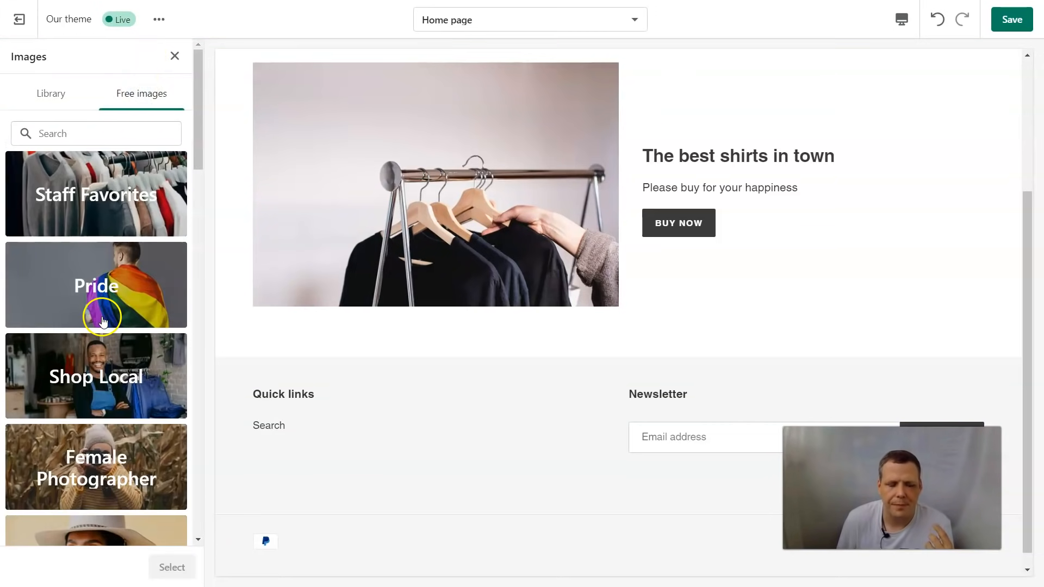
left_click(123, 223)
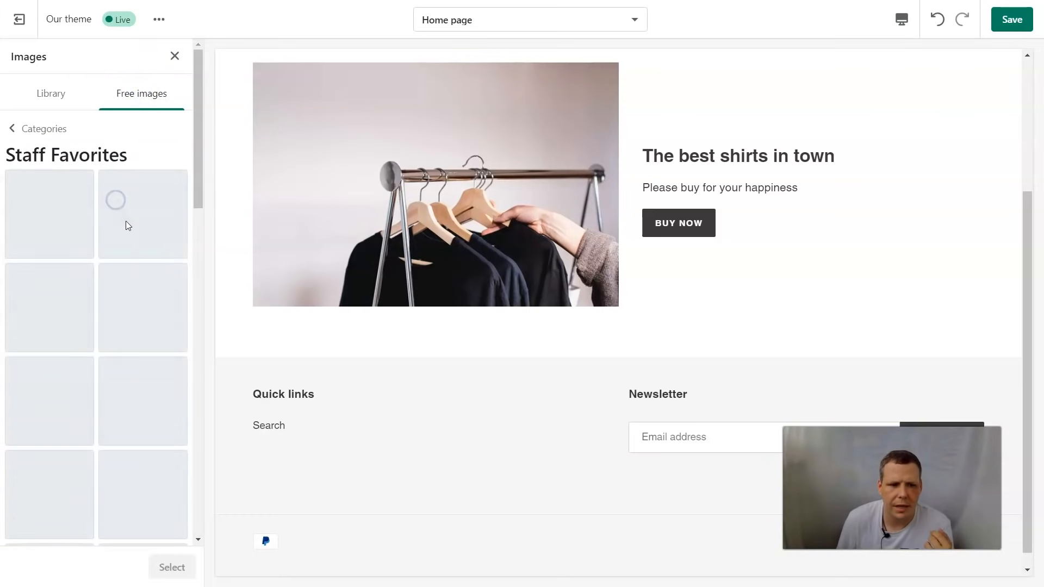
scroll(134, 343, "down", 6)
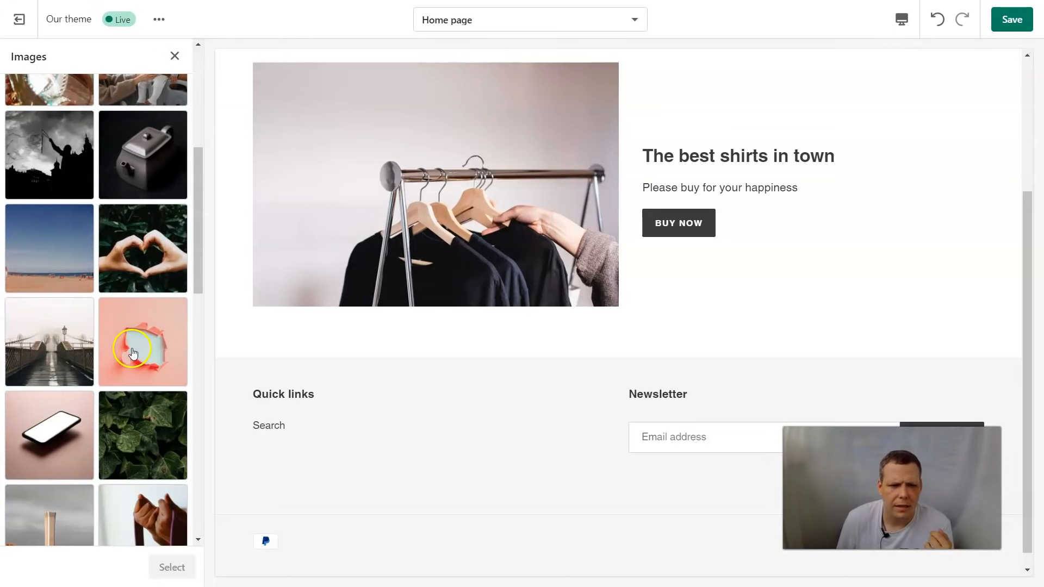
left_click(143, 248)
left_click(172, 568)
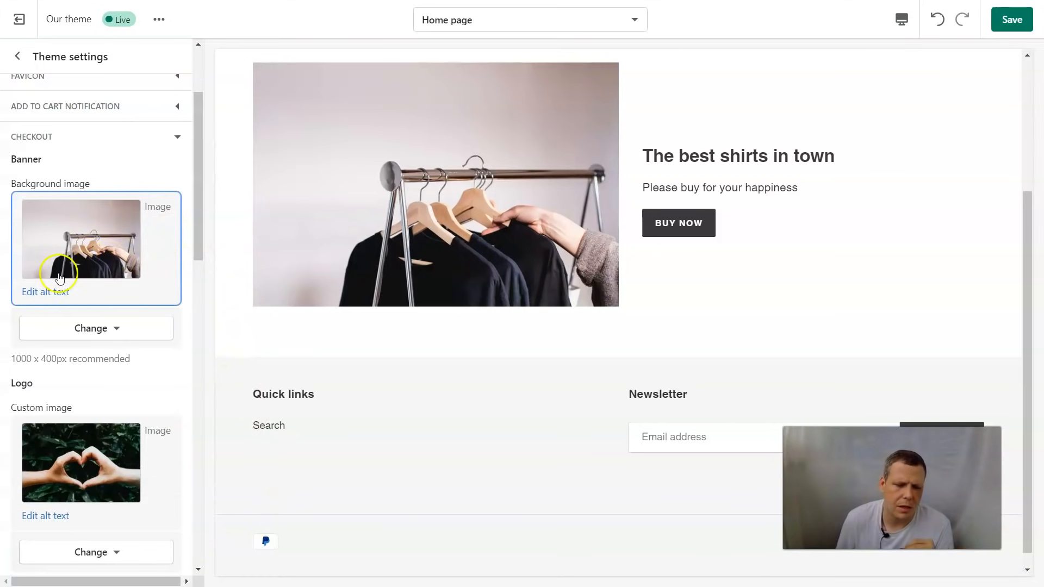
scroll(97, 374, "down", 6)
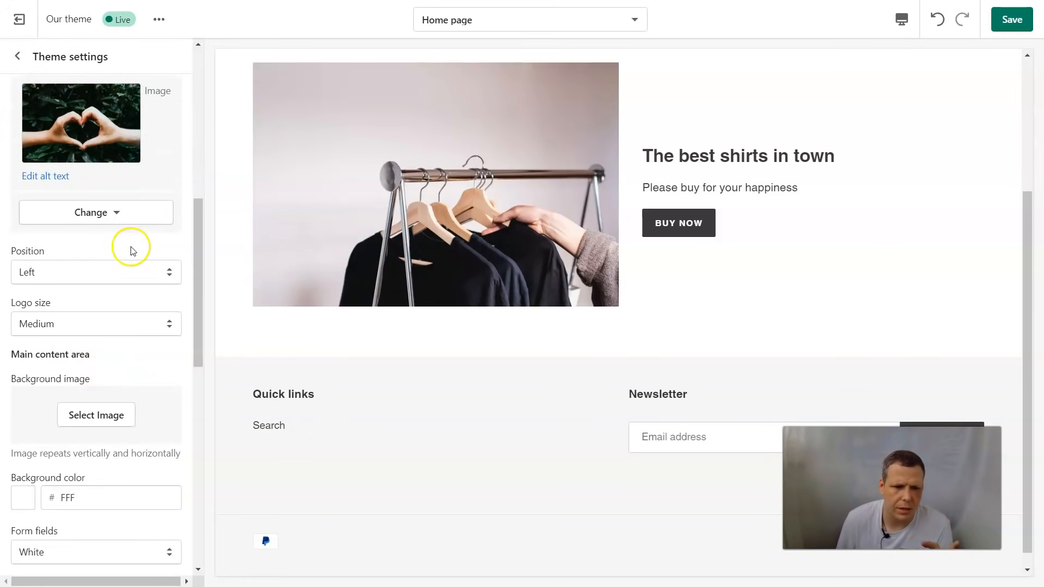
Step: Keep the checkout logo positioned Left and set its size to Large
left_click(136, 276)
left_click(149, 353)
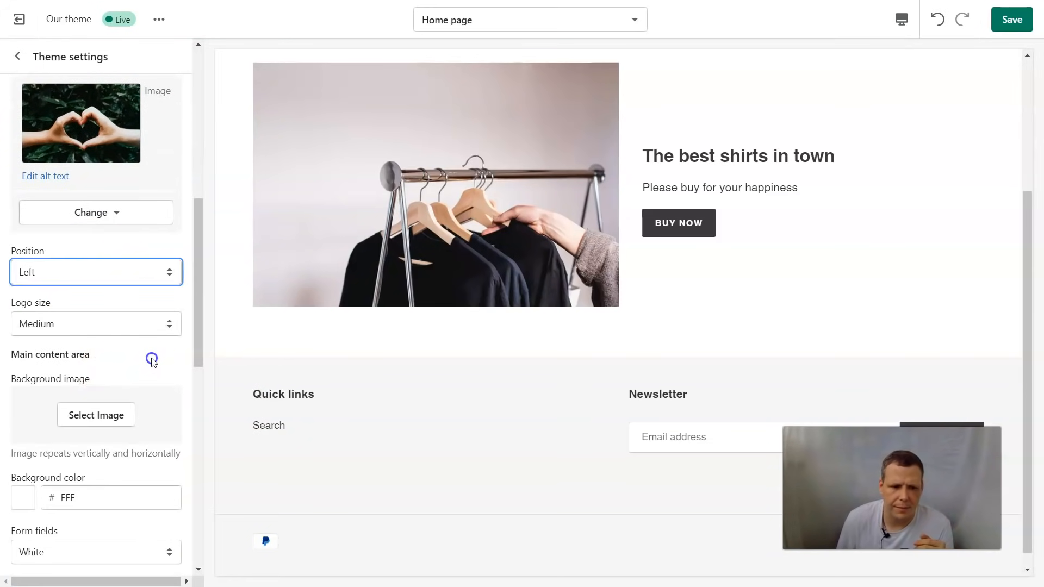
left_click(78, 313)
left_click(71, 322)
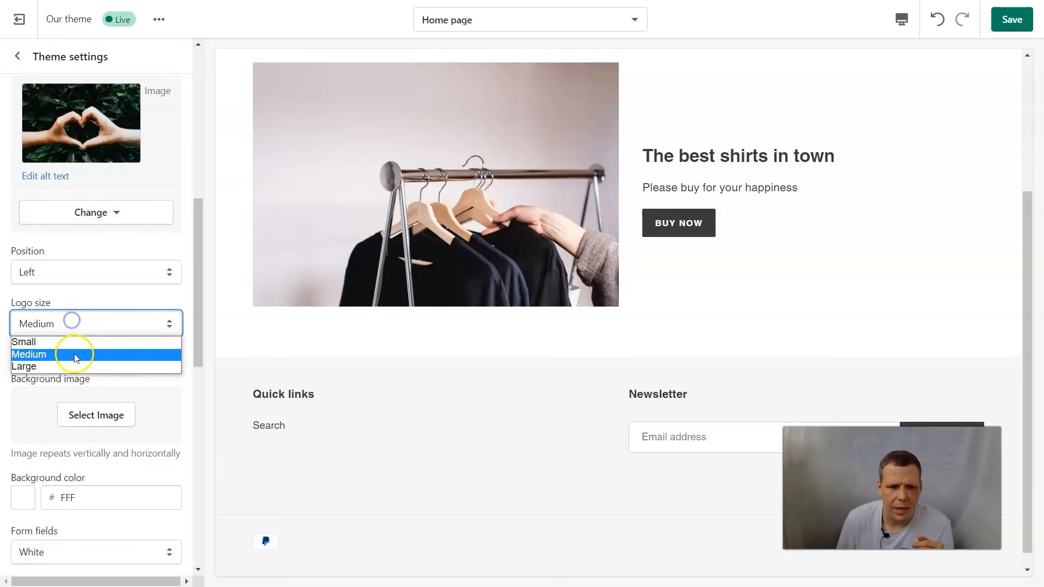
left_click(71, 366)
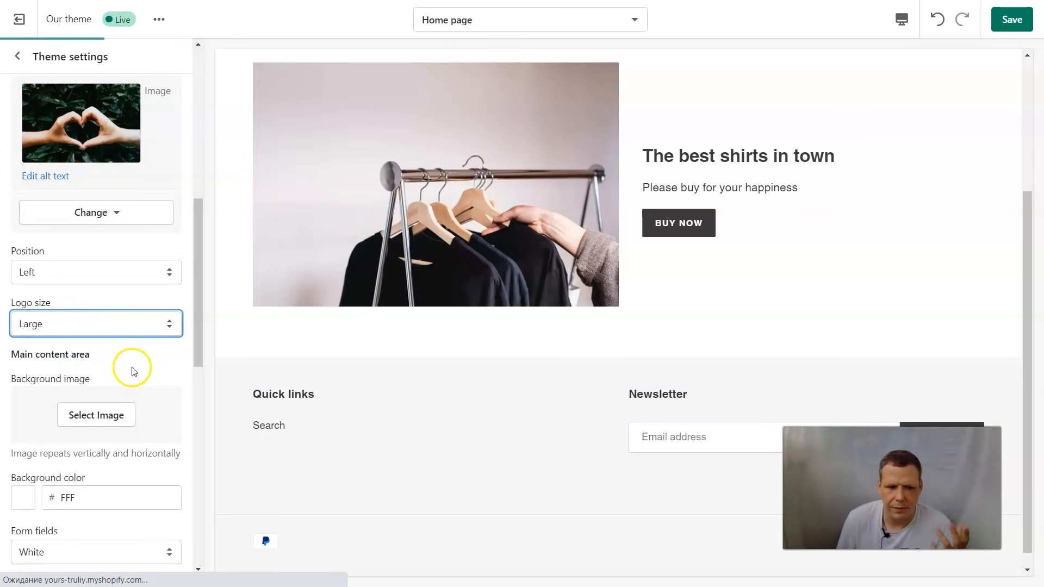
scroll(133, 370, "down", 2)
left_click(89, 348)
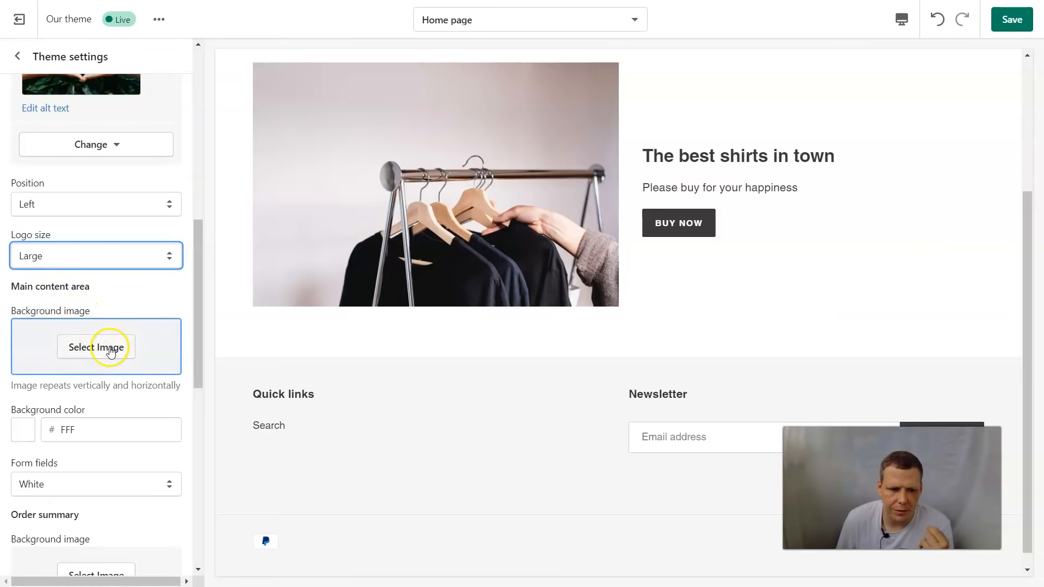
scroll(106, 348, "down", 4)
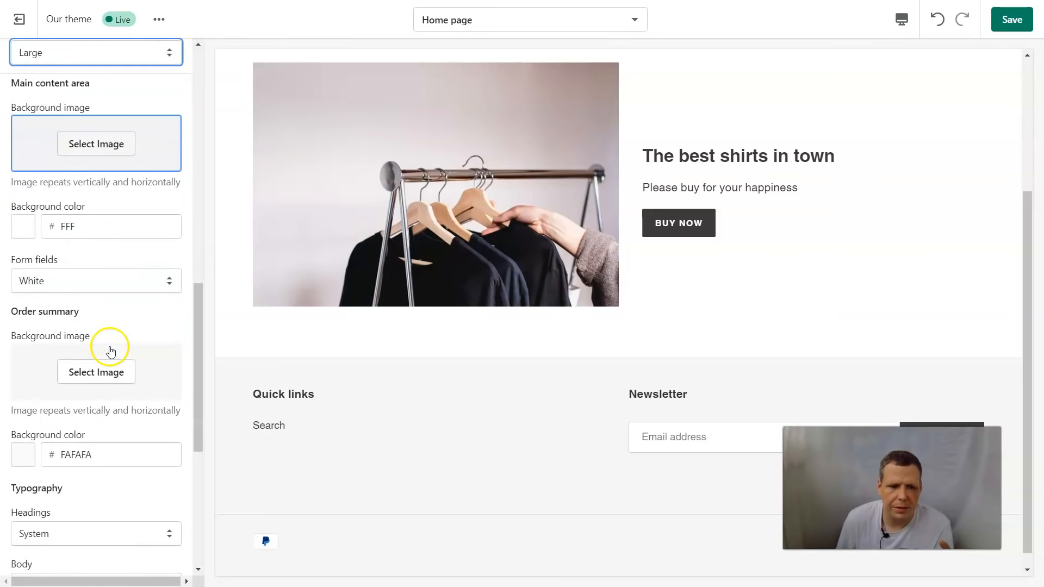
Step: Keep the form fields White and scroll through the checkout colour settings
left_click(71, 286)
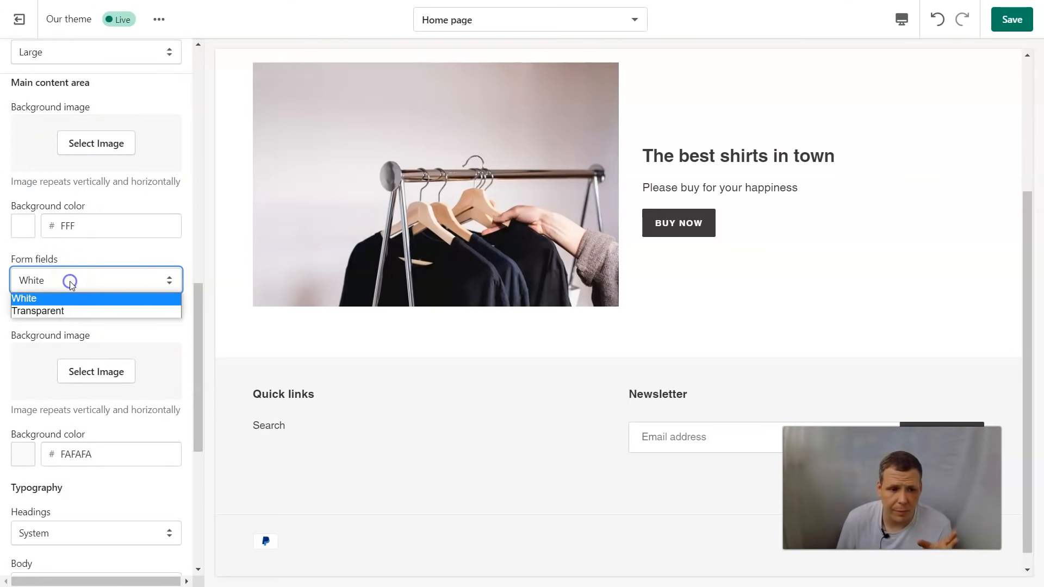
left_click(75, 283)
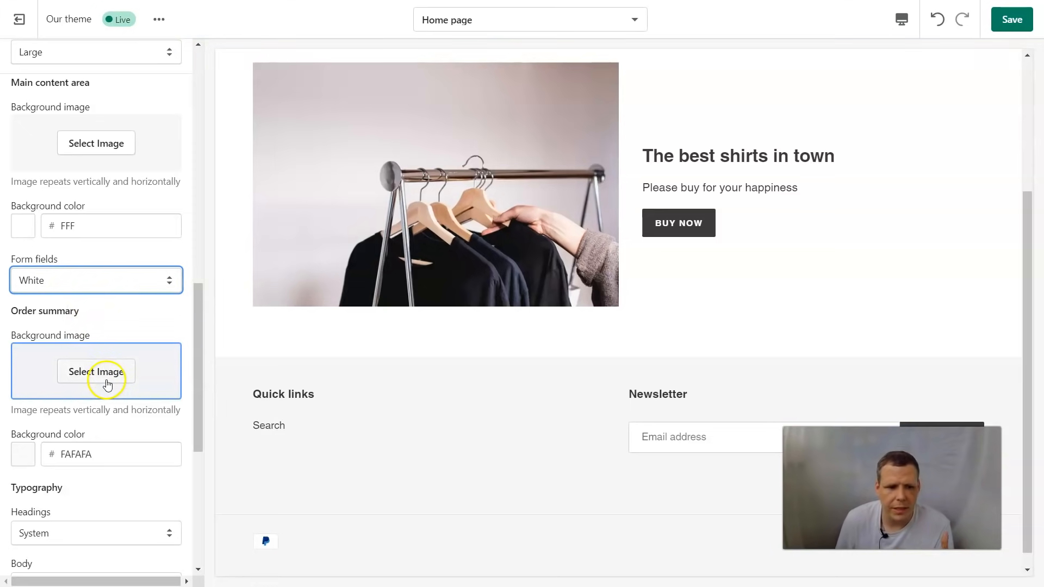
scroll(103, 381, "down", 1)
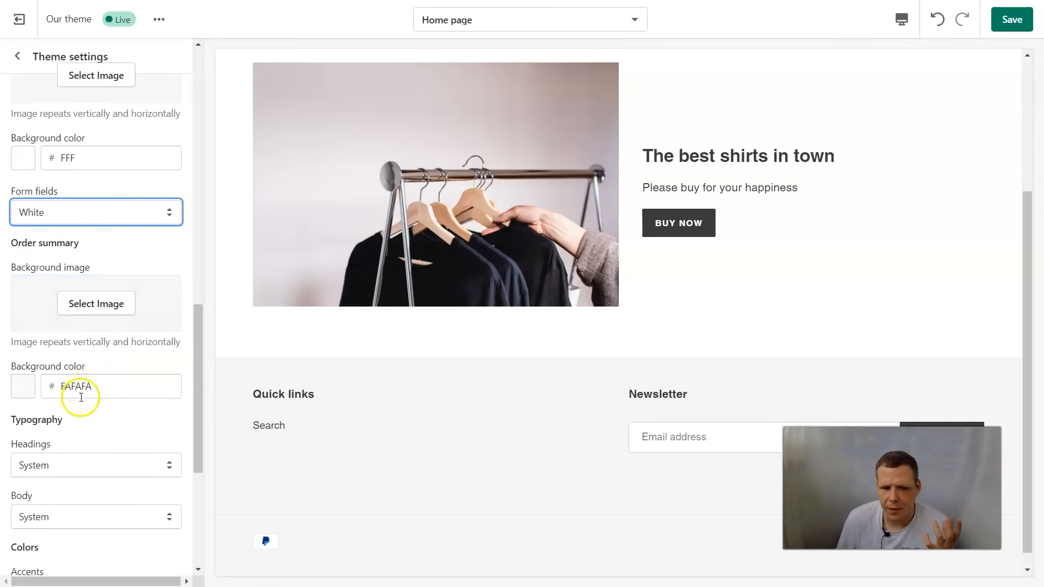
scroll(81, 398, "down", 4)
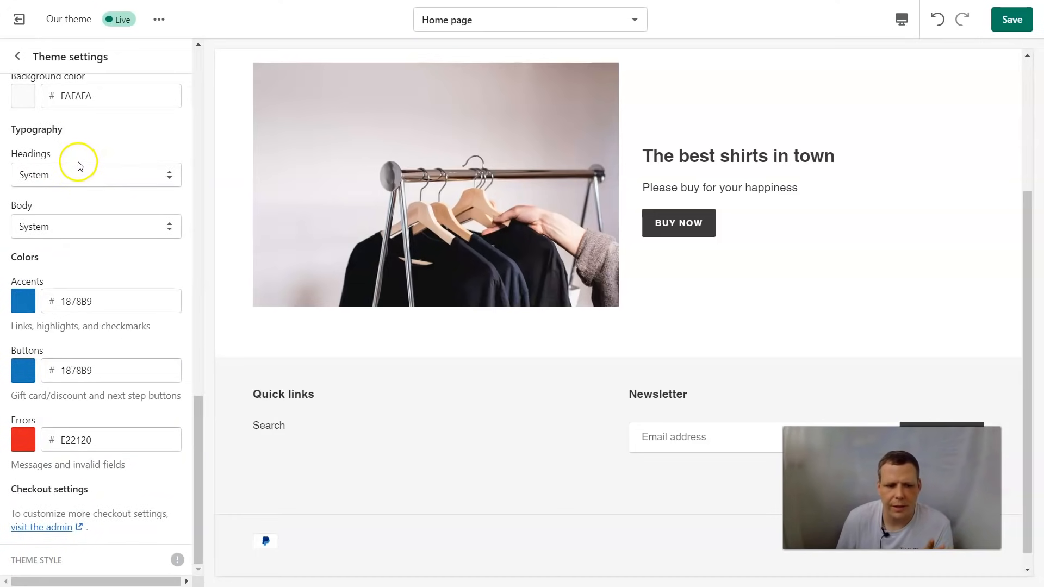
scroll(116, 236, "up", 7)
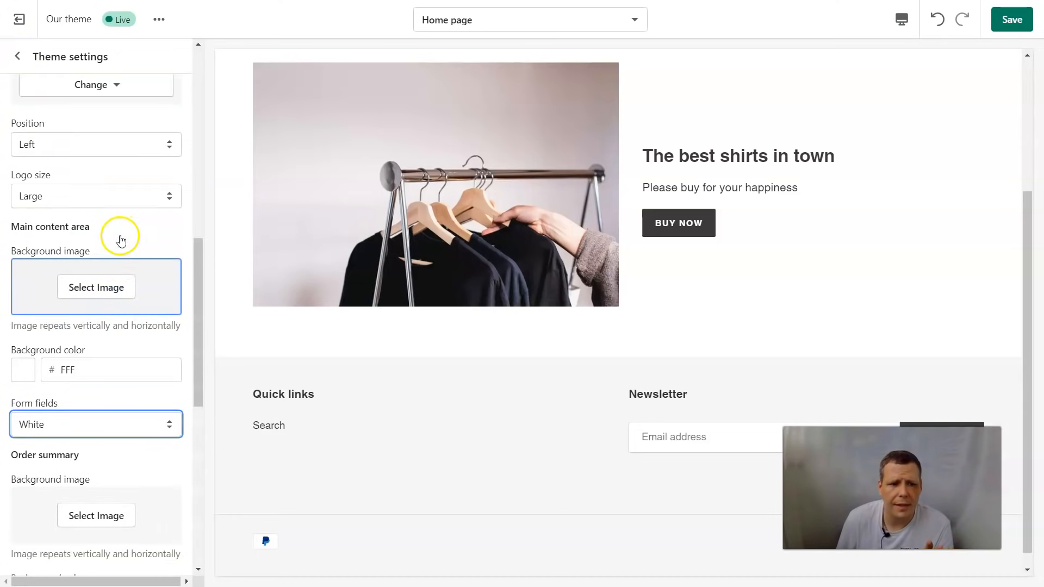
scroll(121, 237, "up", 6)
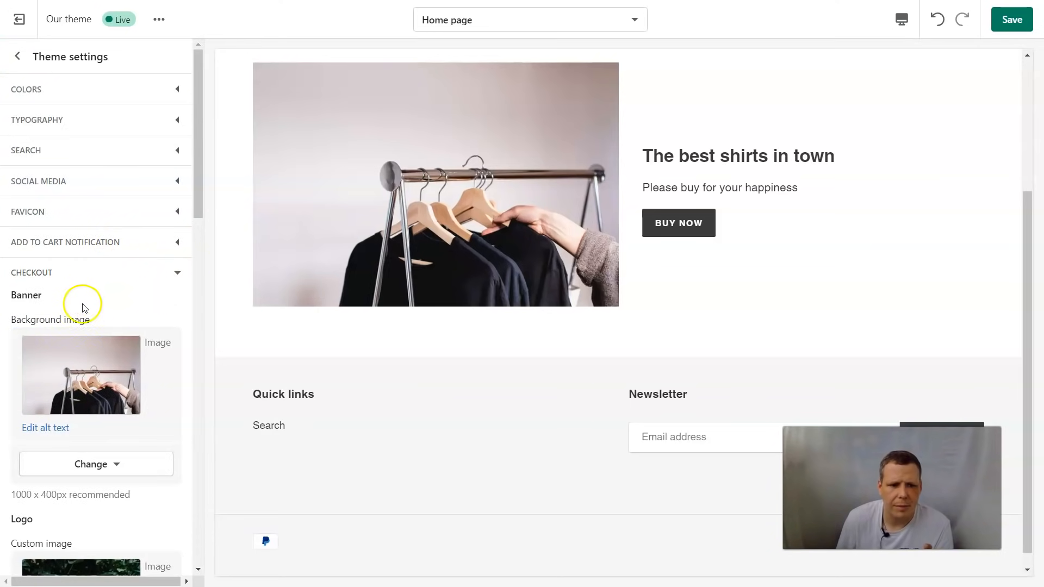
scroll(104, 305, "down", 1)
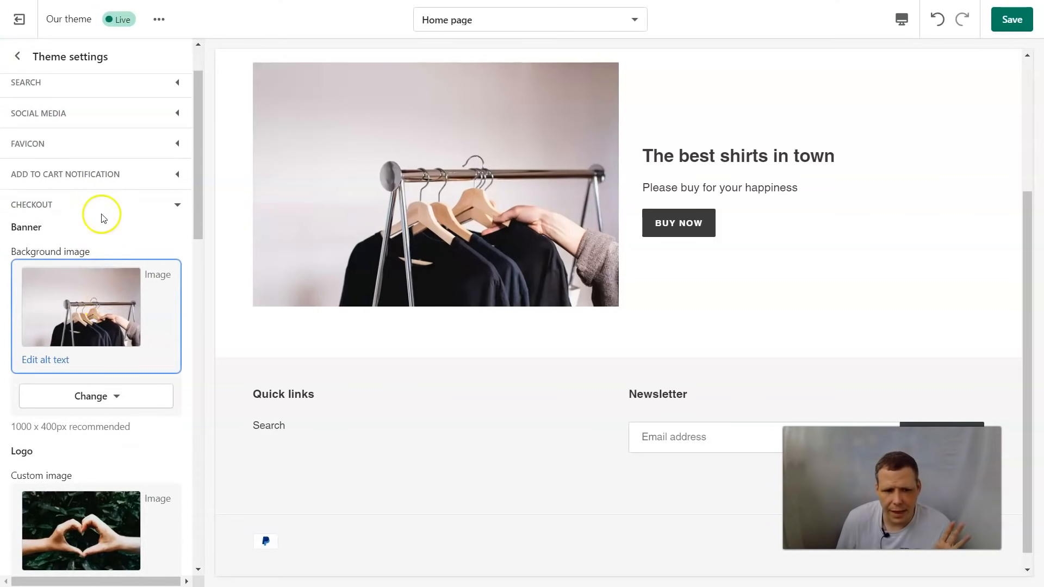
Step: Exit the theme editor choosing Leave page to discard changes, then open the admin Settings page
left_click(17, 56)
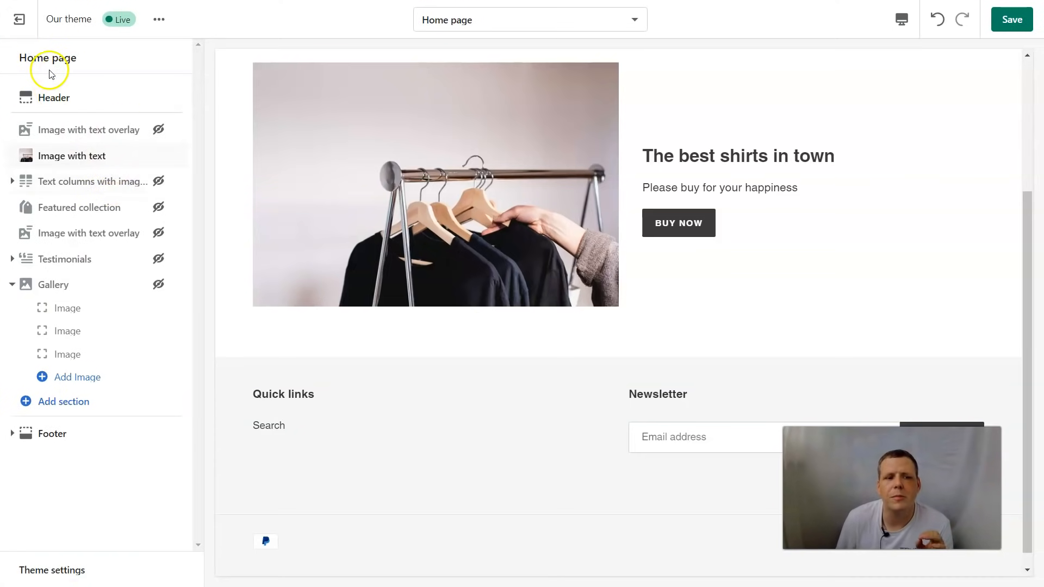
left_click(19, 19)
left_click(680, 338)
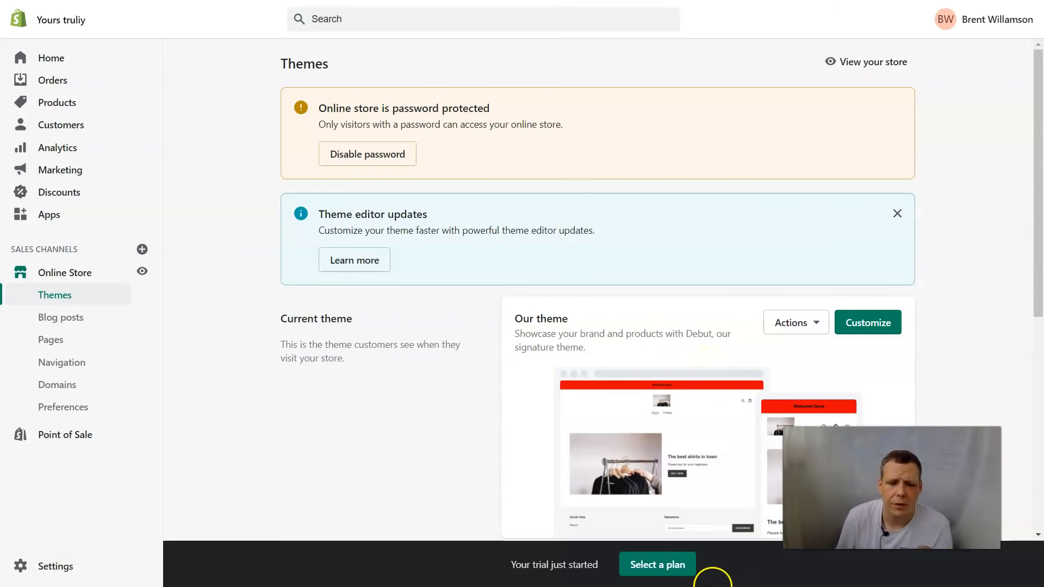
left_click(73, 576)
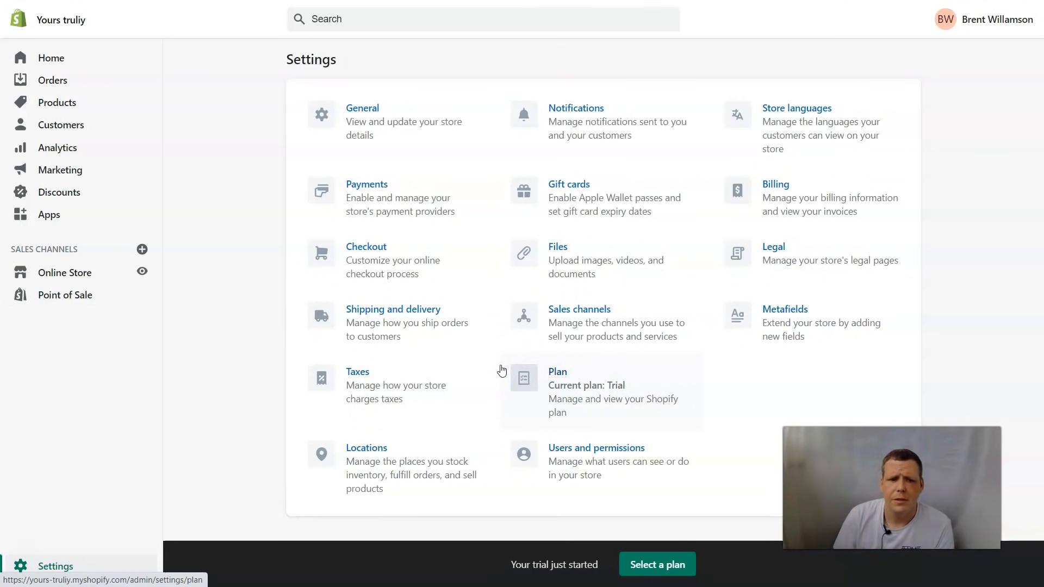
left_click(552, 307)
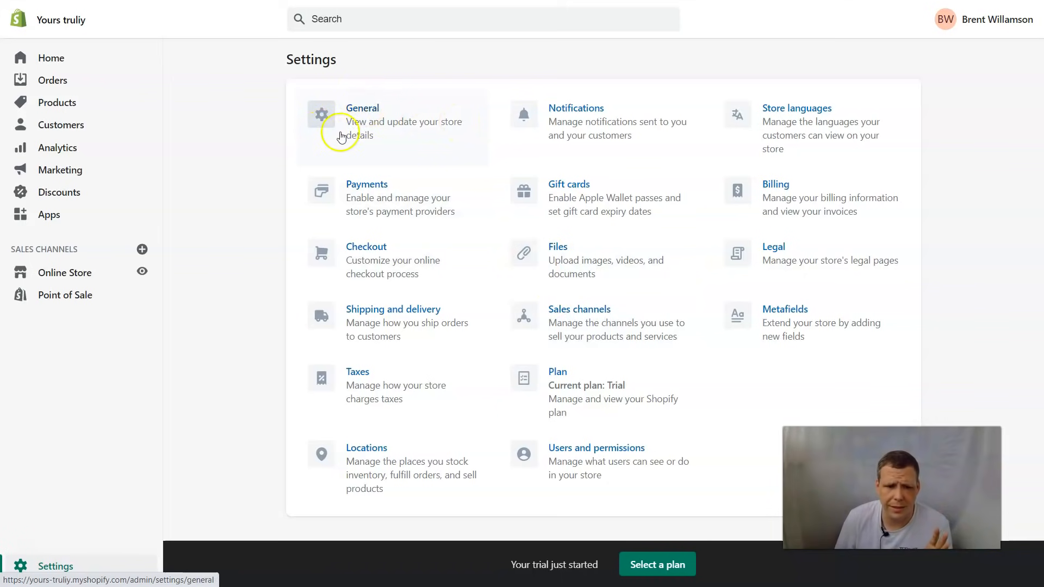
left_click(363, 103)
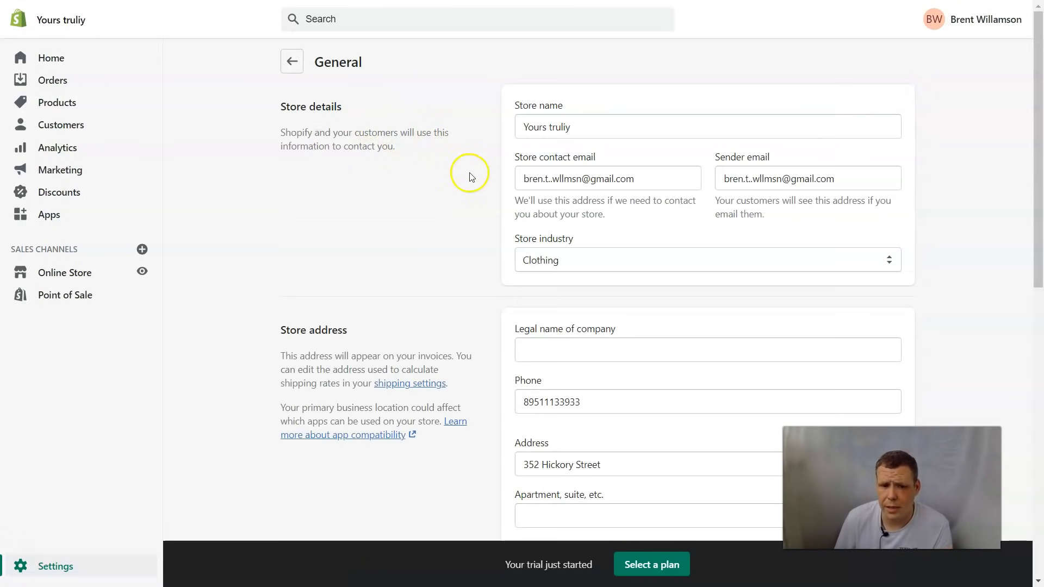
left_click(578, 127)
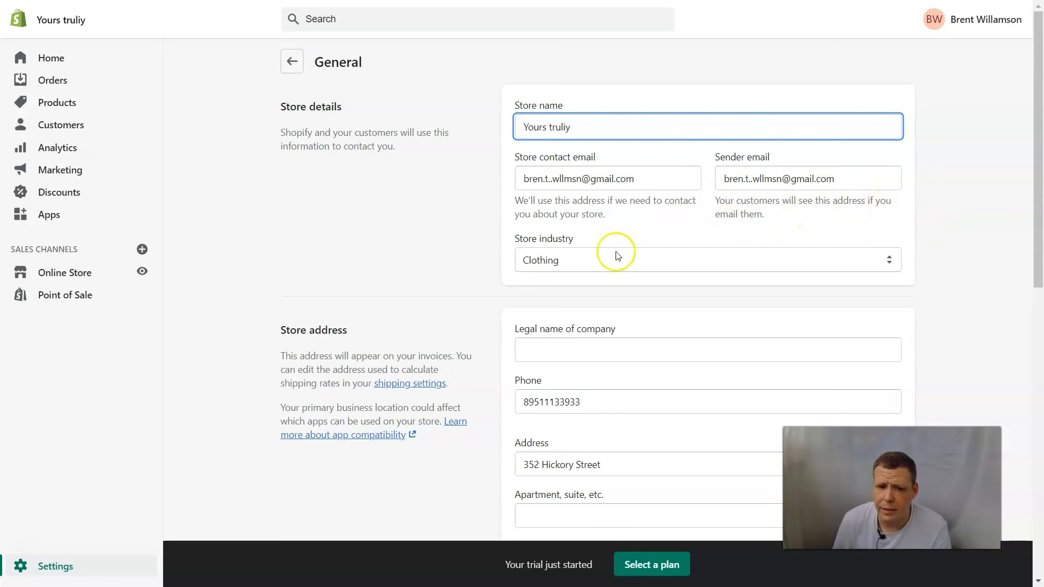
left_click(604, 257)
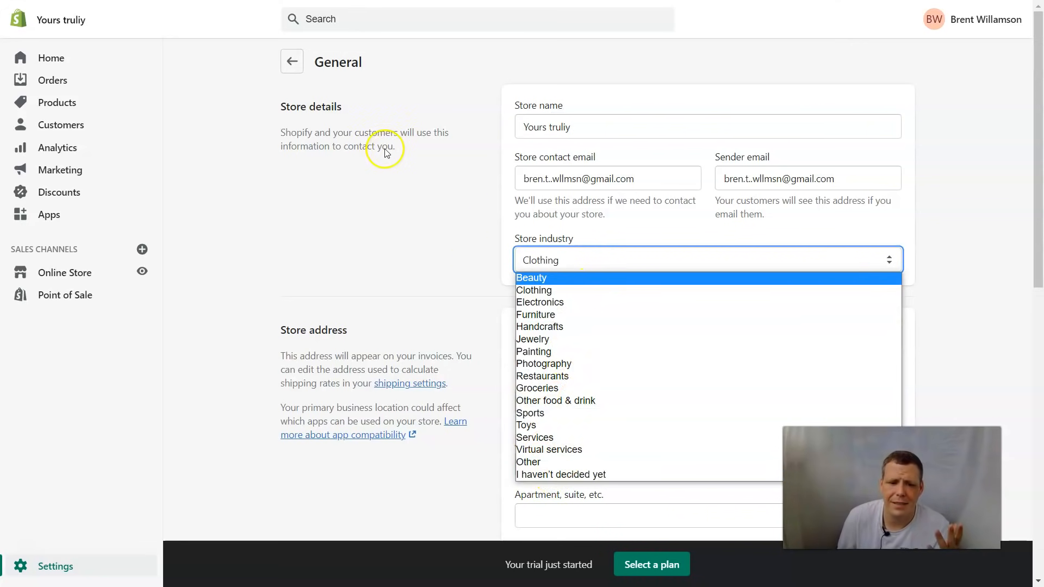
left_click(469, 242)
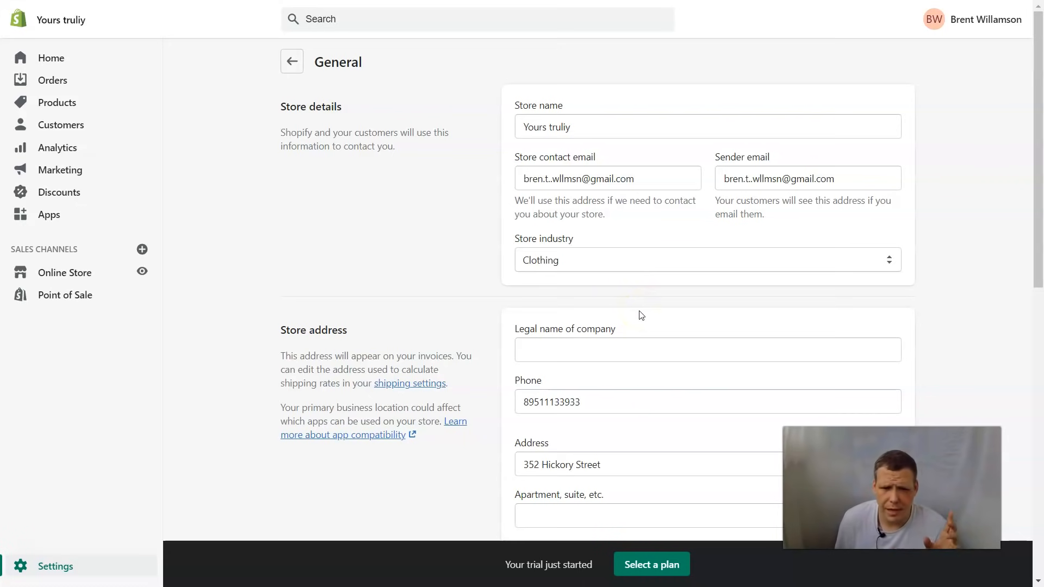
left_click(594, 349)
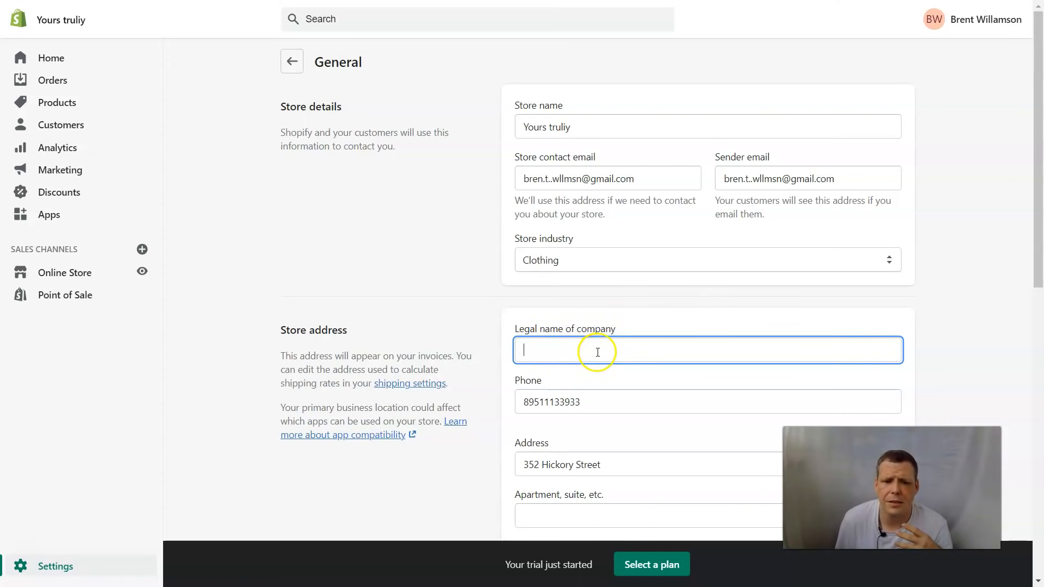
scroll(597, 352, "down", 10)
scroll(597, 356, "down", 3)
scroll(611, 216, "up", 4)
scroll(611, 217, "down", 4)
scroll(586, 396, "up", 1)
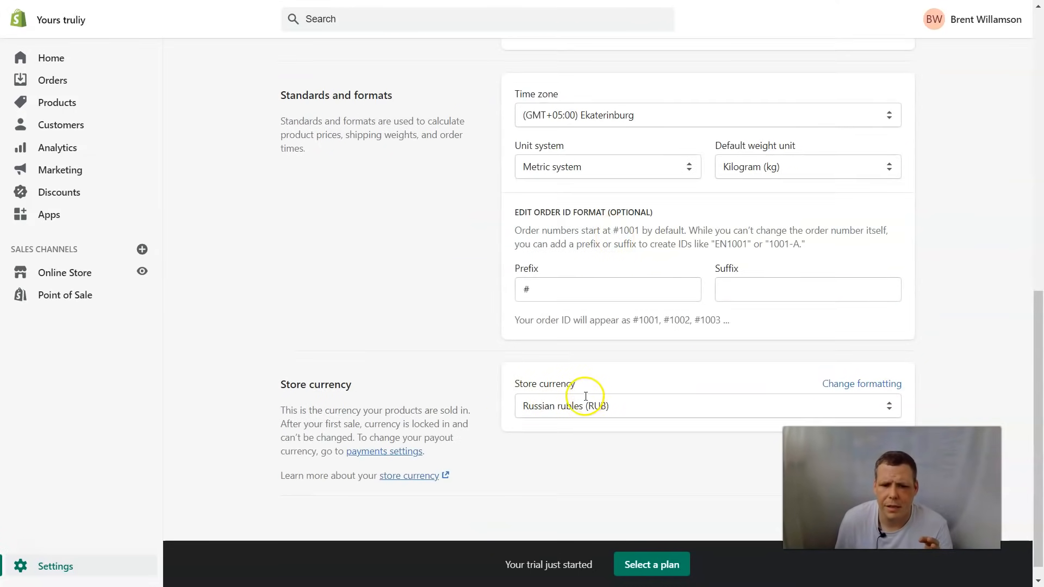
scroll(586, 396, "up", 15)
left_click(301, 65)
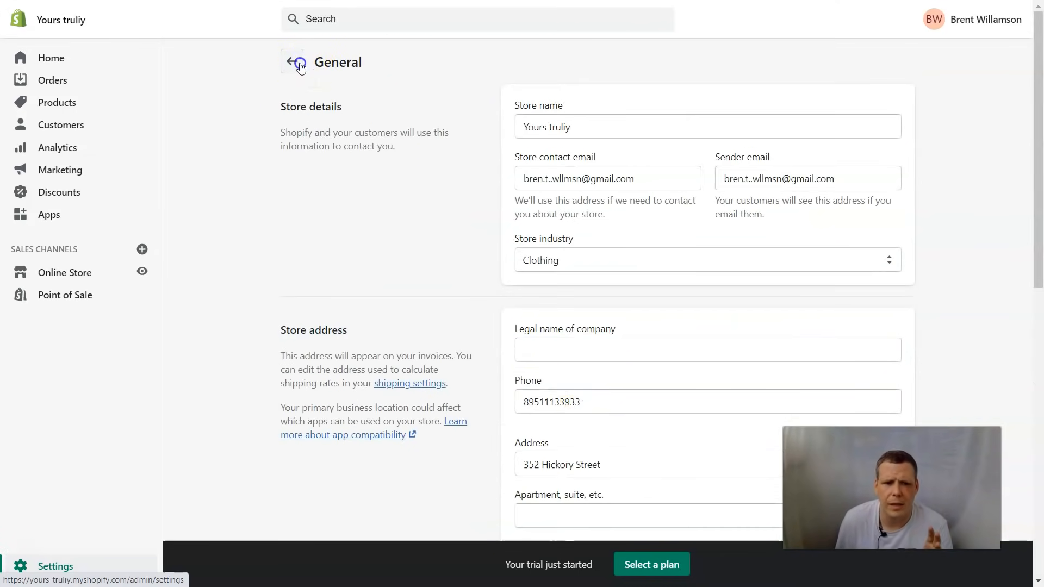
Step: Open Payments settings and scroll to Third-party providers, where PayPal Express Checkout is active
left_click(675, 199)
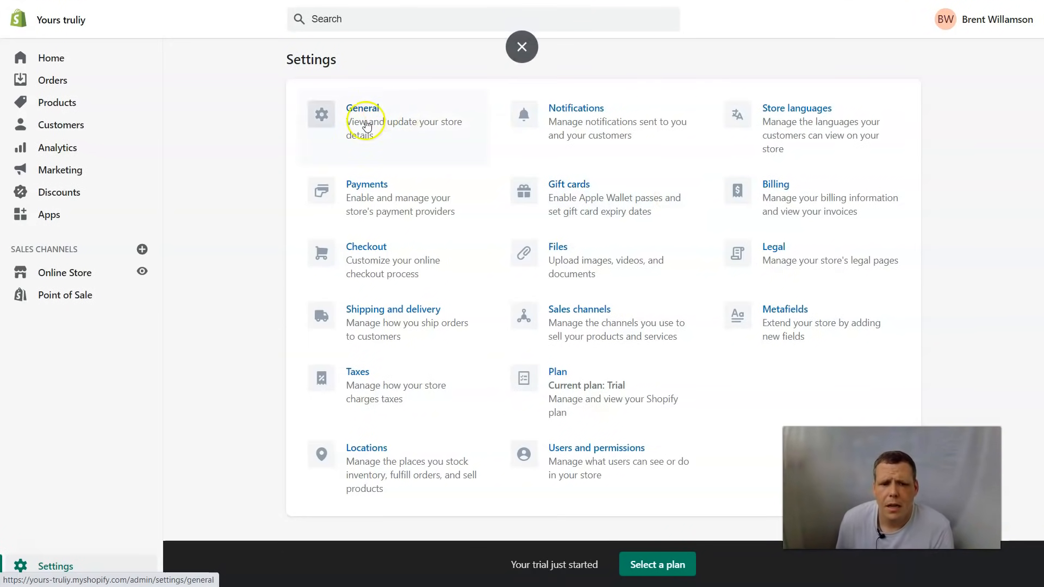
left_click(375, 196)
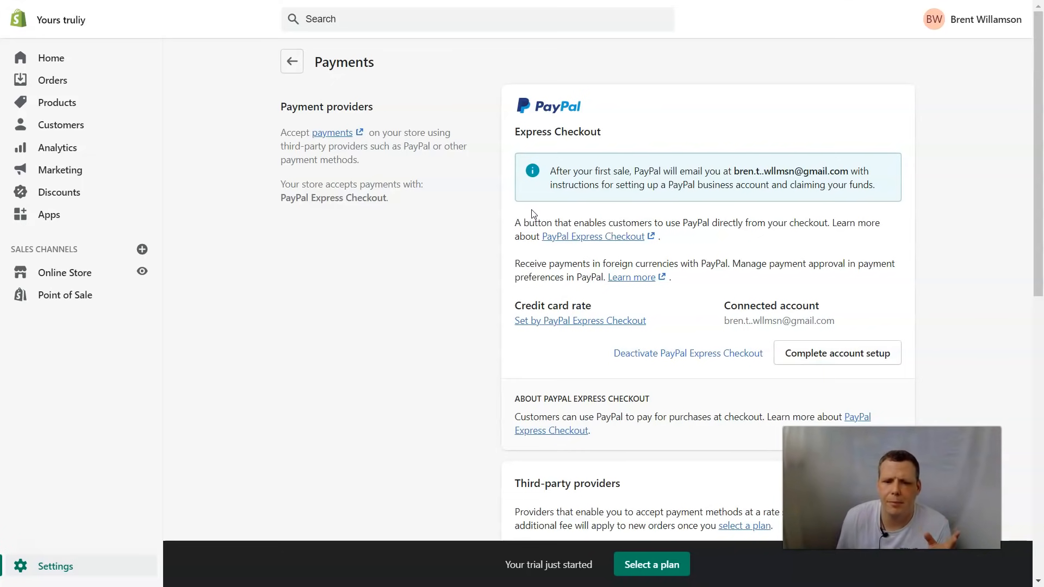
left_click(570, 273)
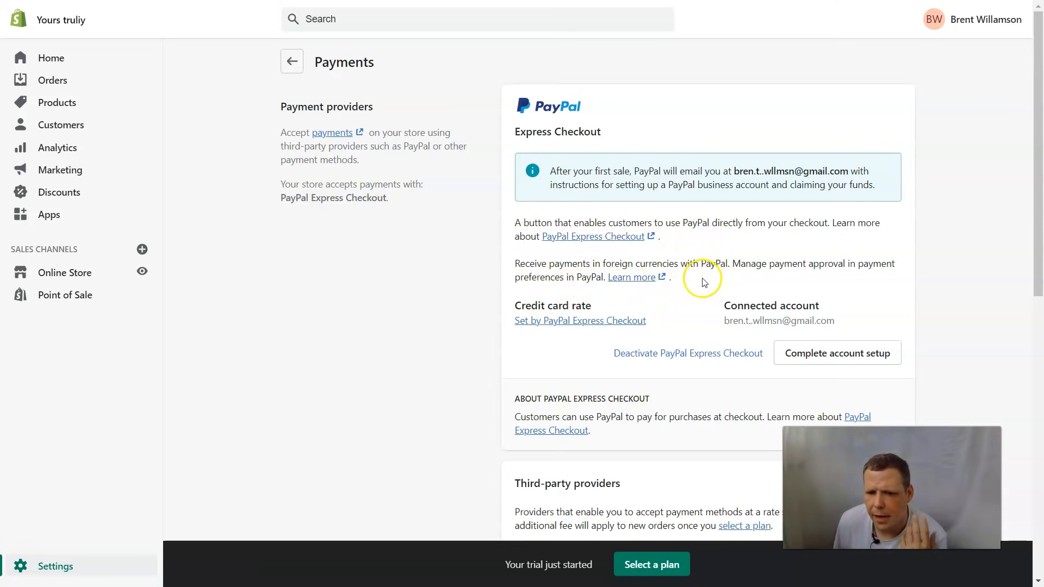
scroll(809, 286, "down", 2)
scroll(806, 284, "down", 3)
scroll(805, 282, "up", 4)
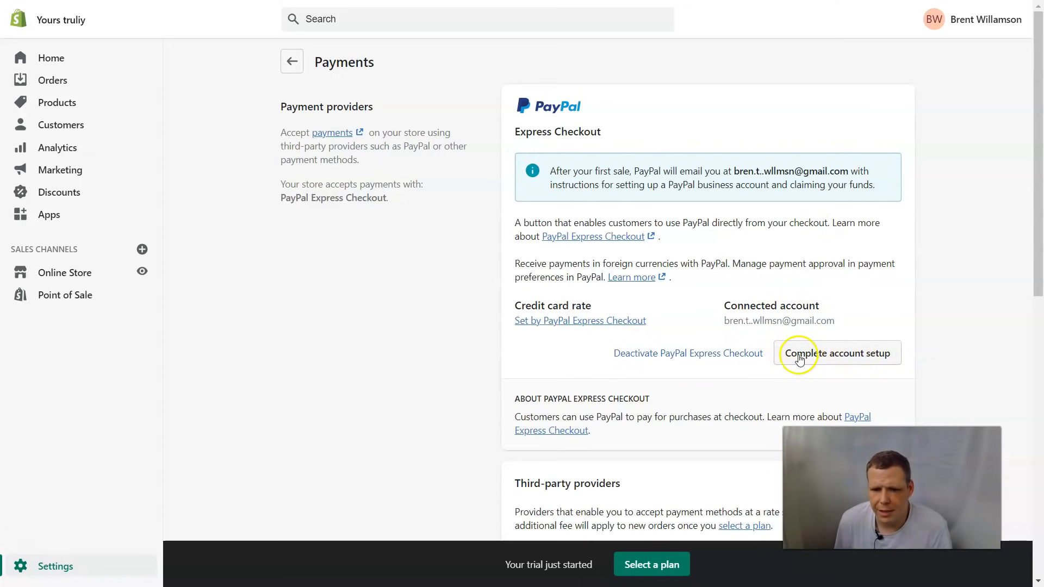
scroll(669, 270, "down", 2)
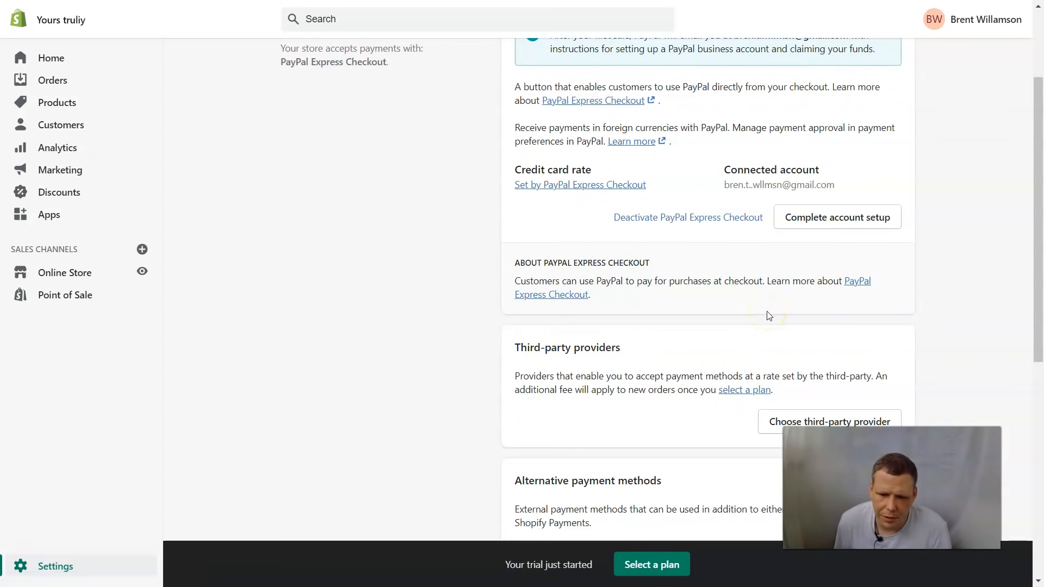
scroll(770, 316, "down", 1)
left_click(796, 353)
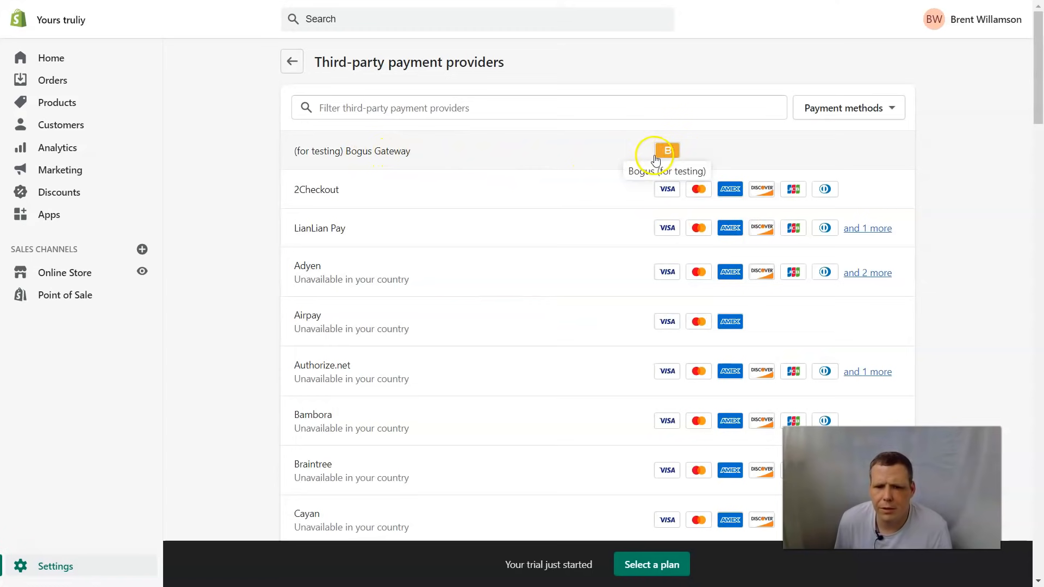
left_click(888, 106)
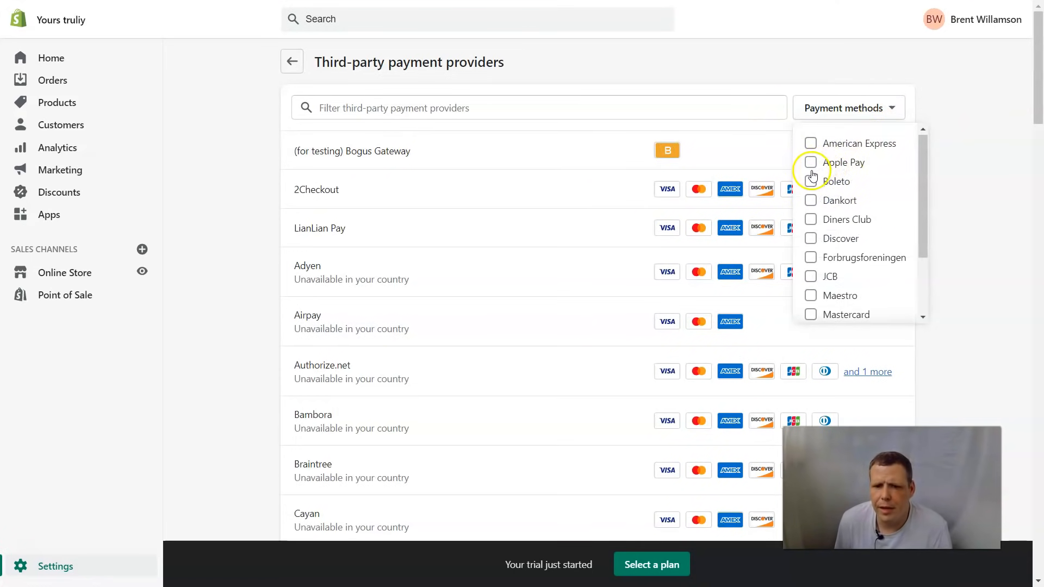
scroll(819, 245, "down", 2)
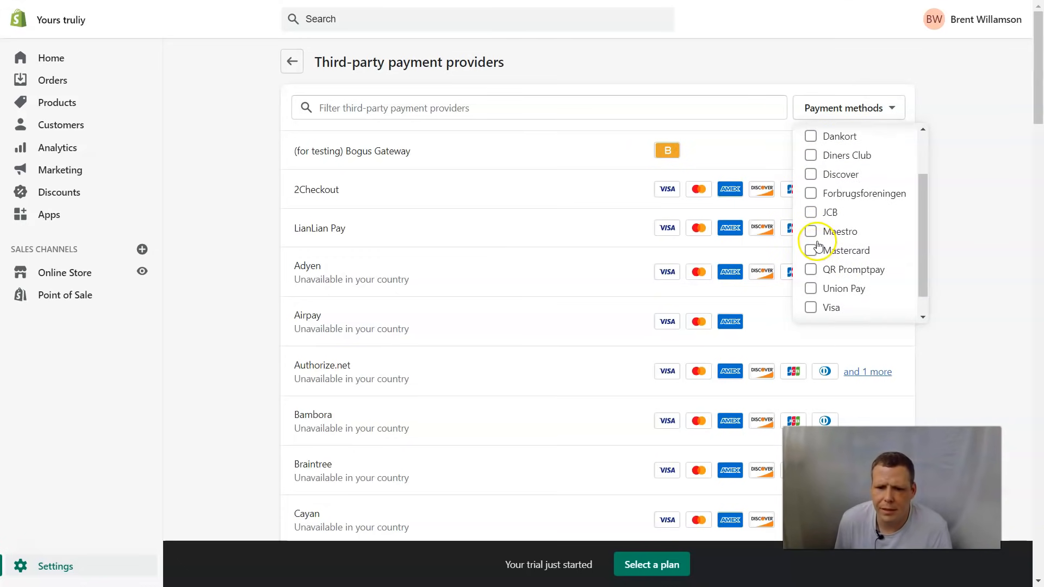
left_click(812, 285)
left_click(811, 266)
left_click(810, 246)
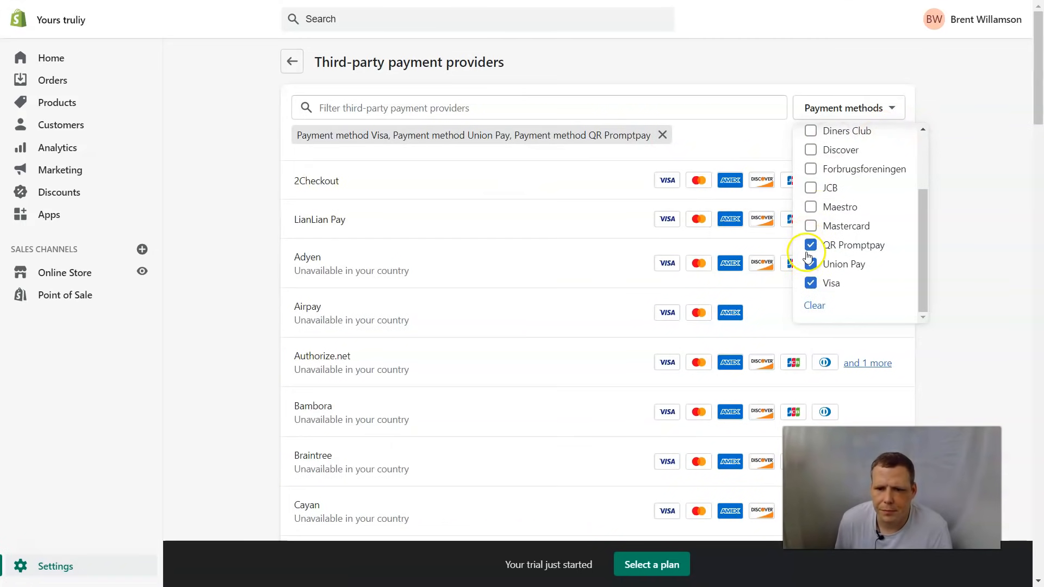
left_click(810, 246)
left_click(811, 265)
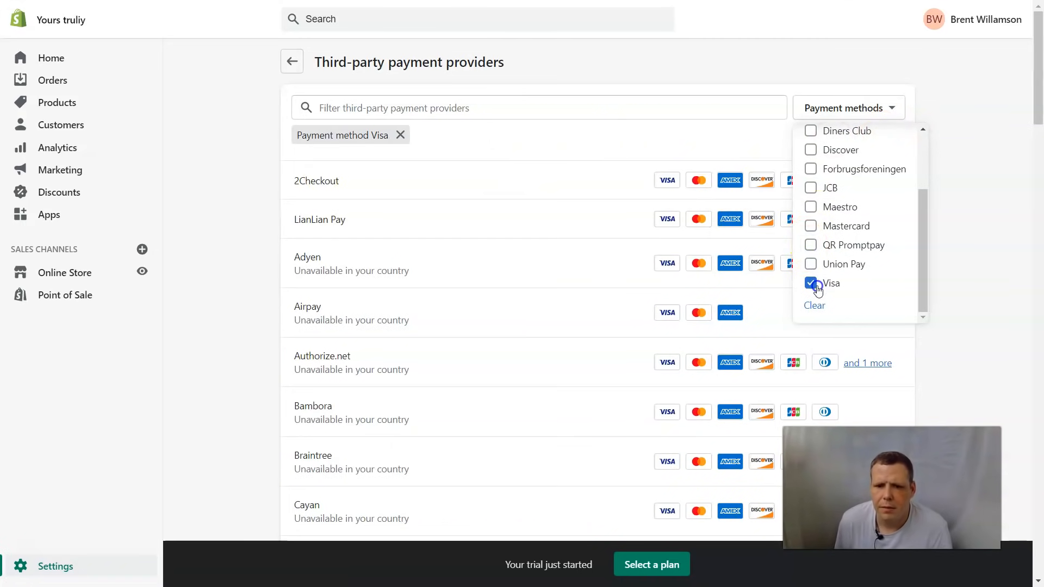
left_click(819, 288)
scroll(415, 292, "down", 3)
scroll(417, 294, "down", 15)
scroll(414, 335, "down", 9)
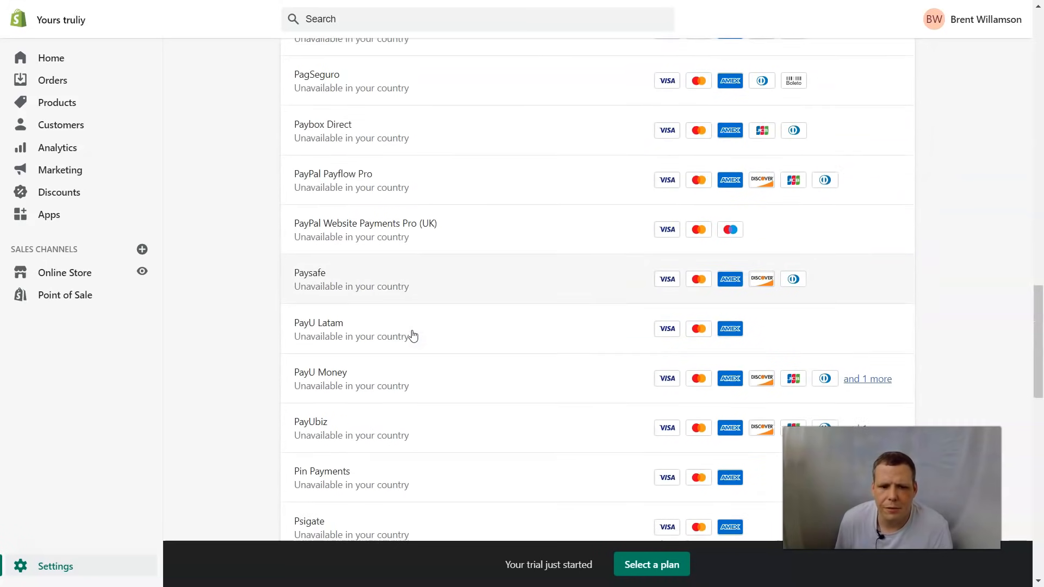
scroll(413, 334, "down", 1)
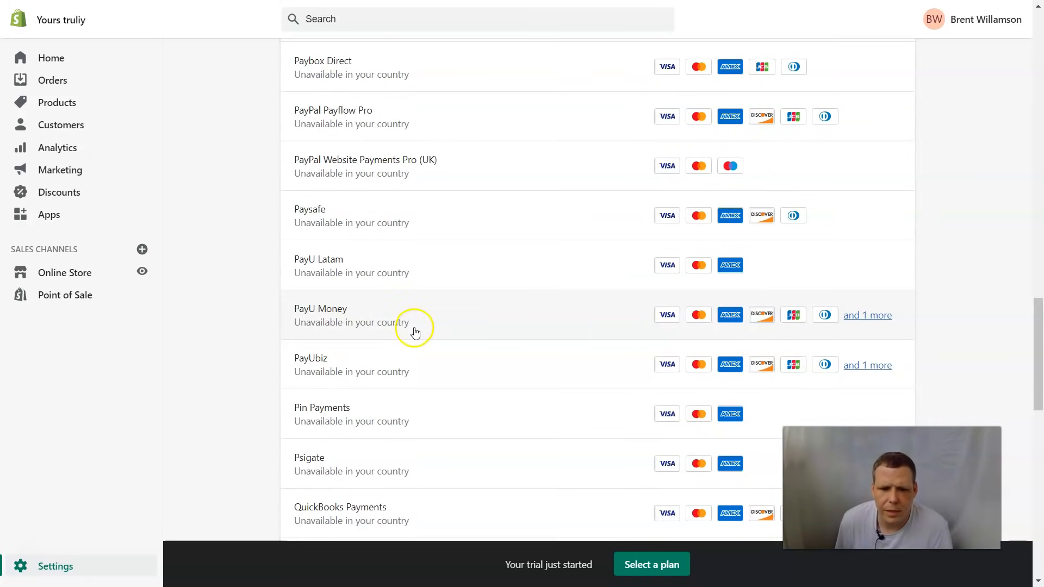
left_click(561, 317)
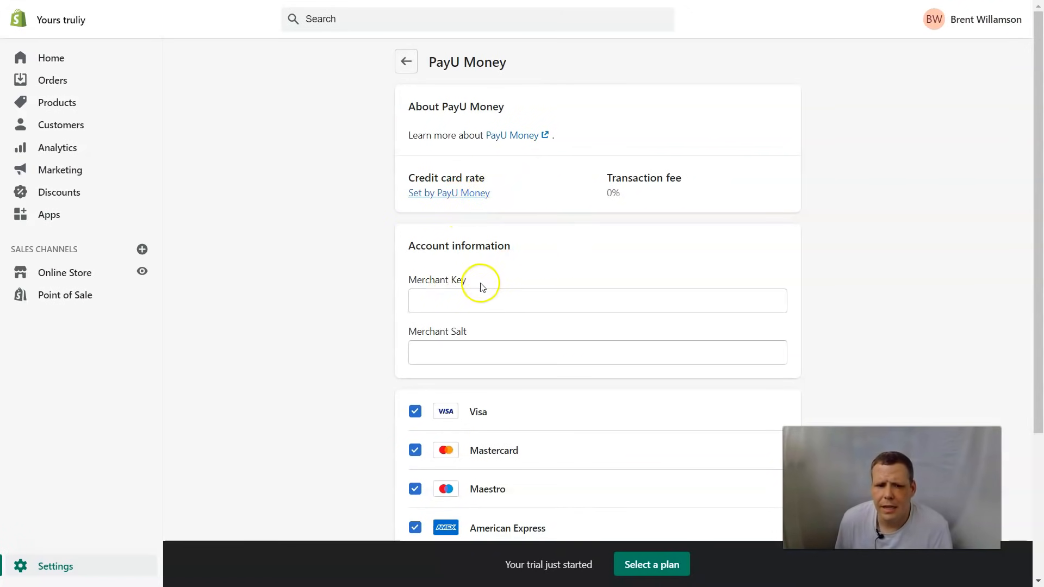
scroll(496, 289, "down", 3)
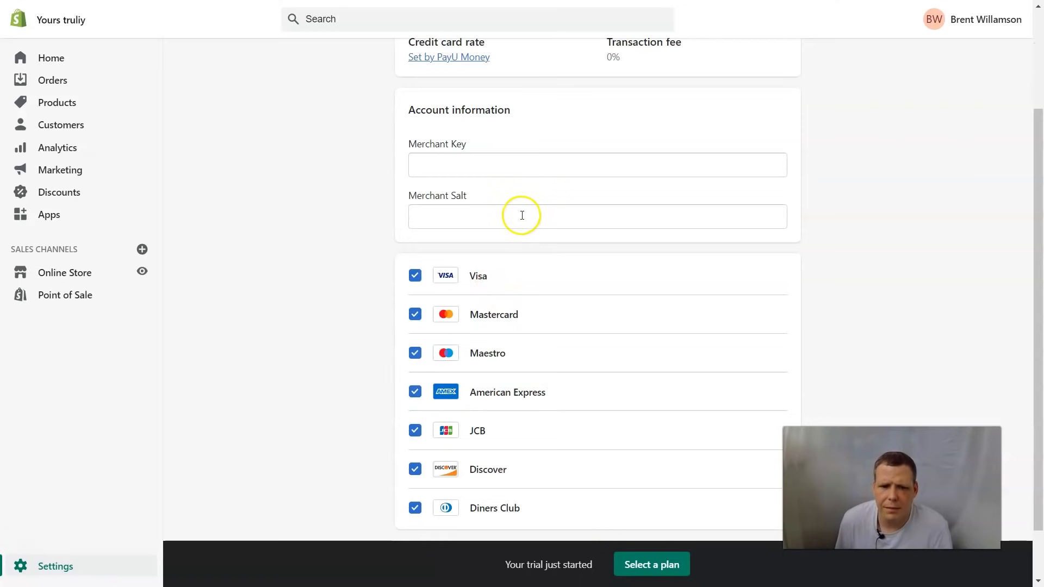
scroll(520, 216, "down", 2)
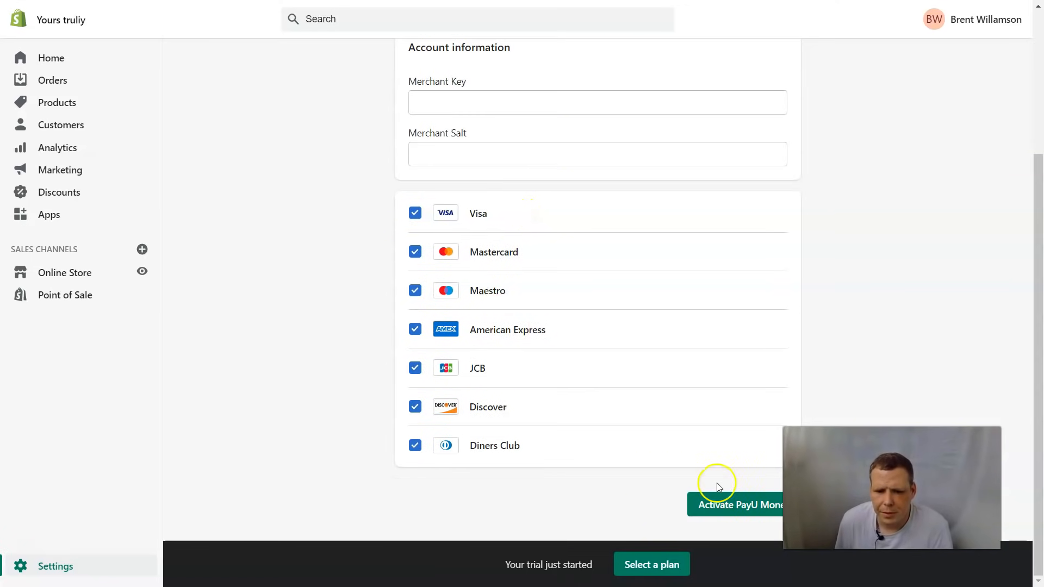
scroll(671, 366, "up", 4)
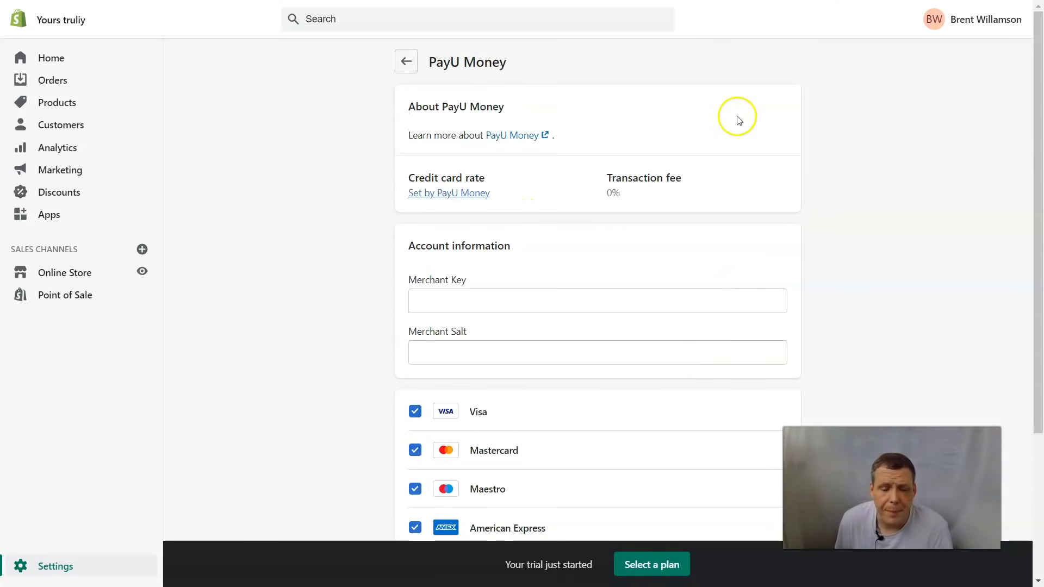
left_click(407, 62)
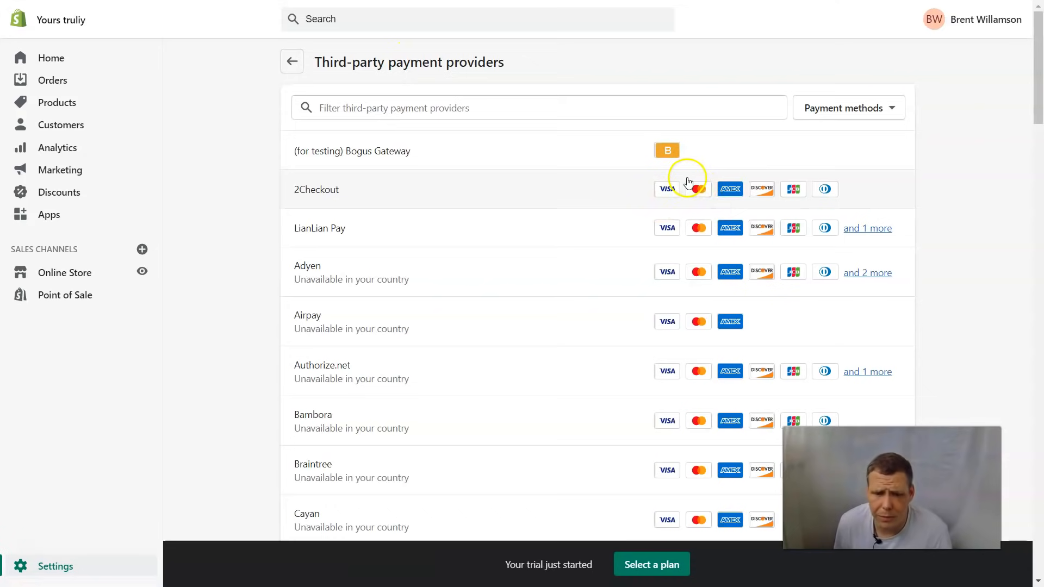
scroll(598, 152, "down", 12)
scroll(599, 152, "up", 13)
left_click(289, 58)
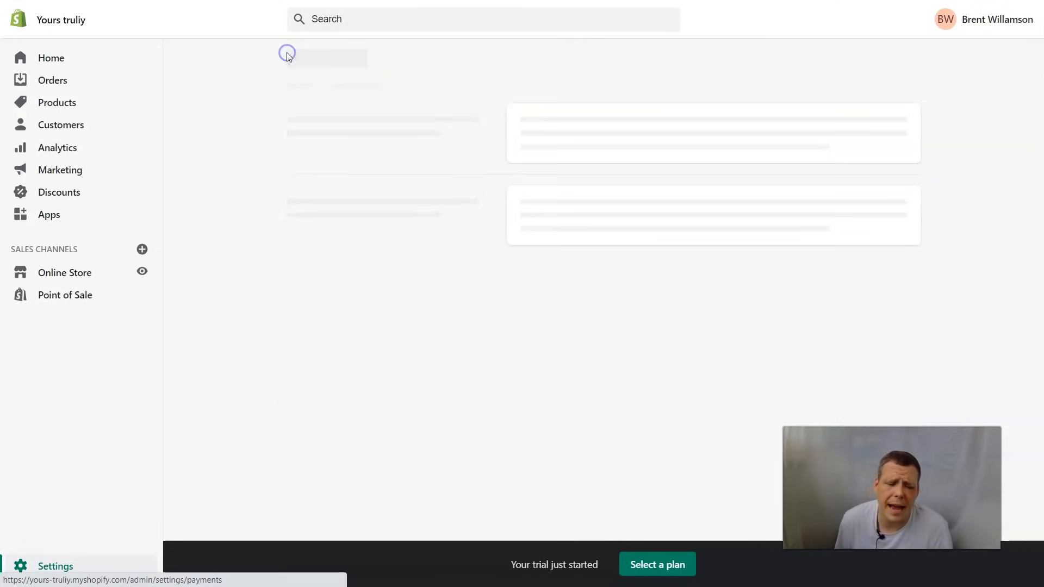
scroll(598, 256, "down", 9)
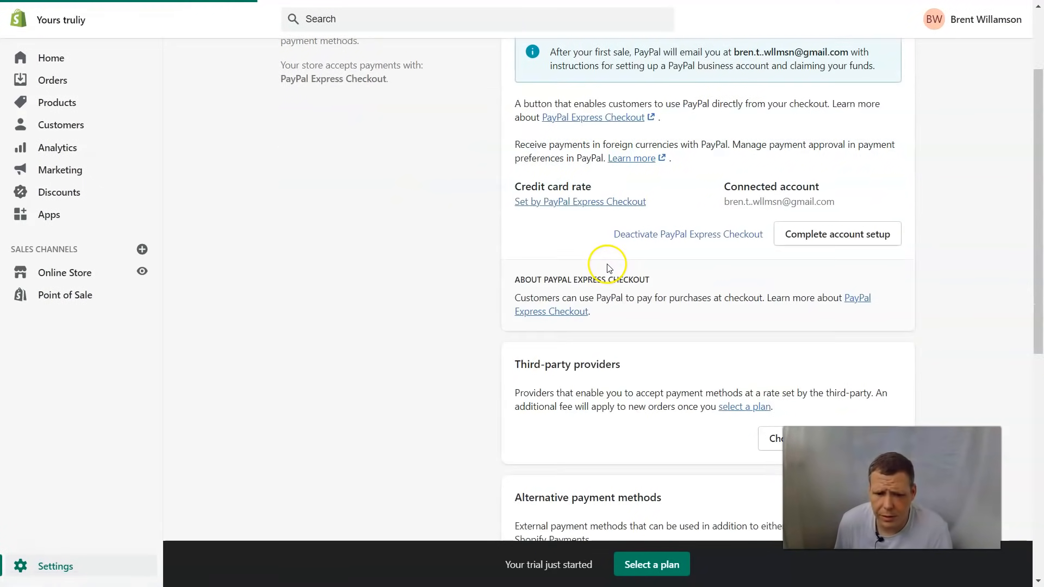
scroll(653, 238, "up", 2)
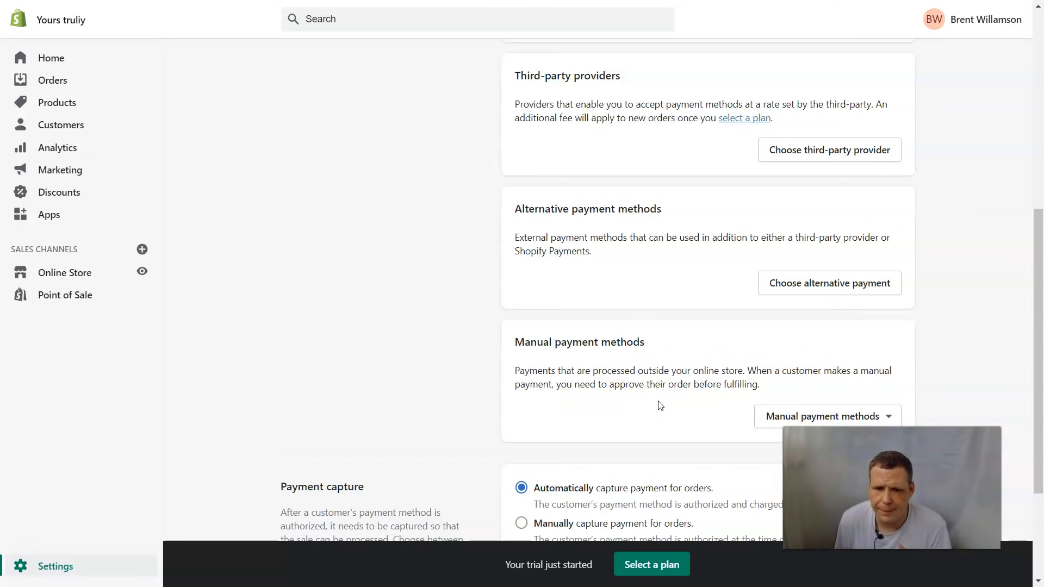
left_click(821, 276)
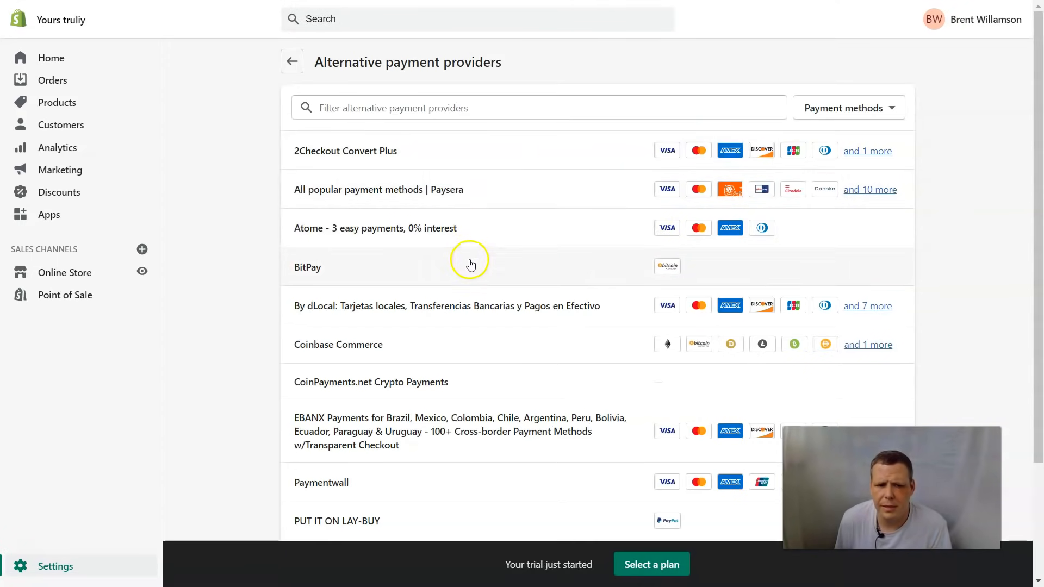
scroll(470, 265, "down", 3)
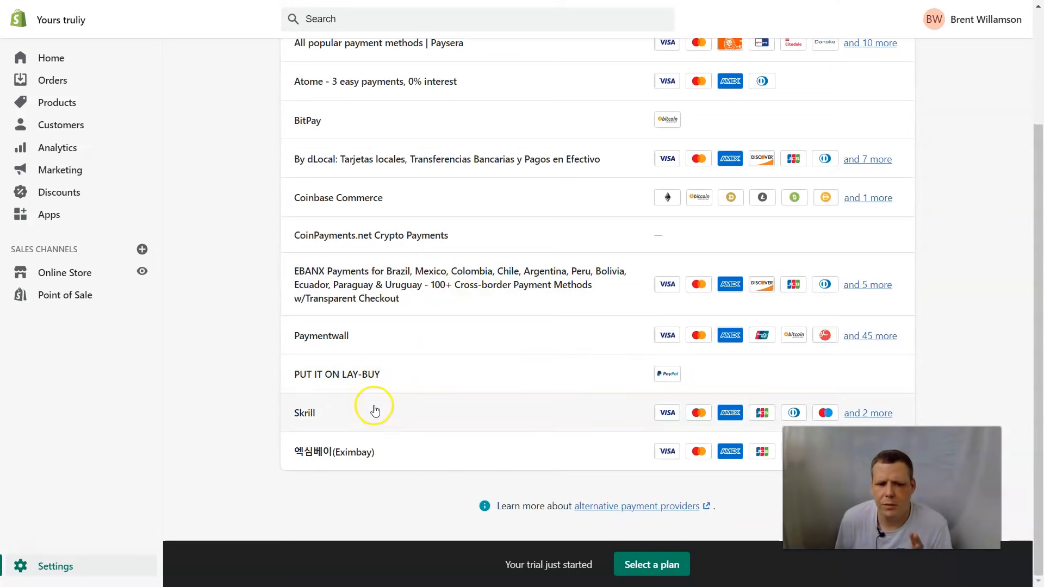
scroll(374, 406, "up", 3)
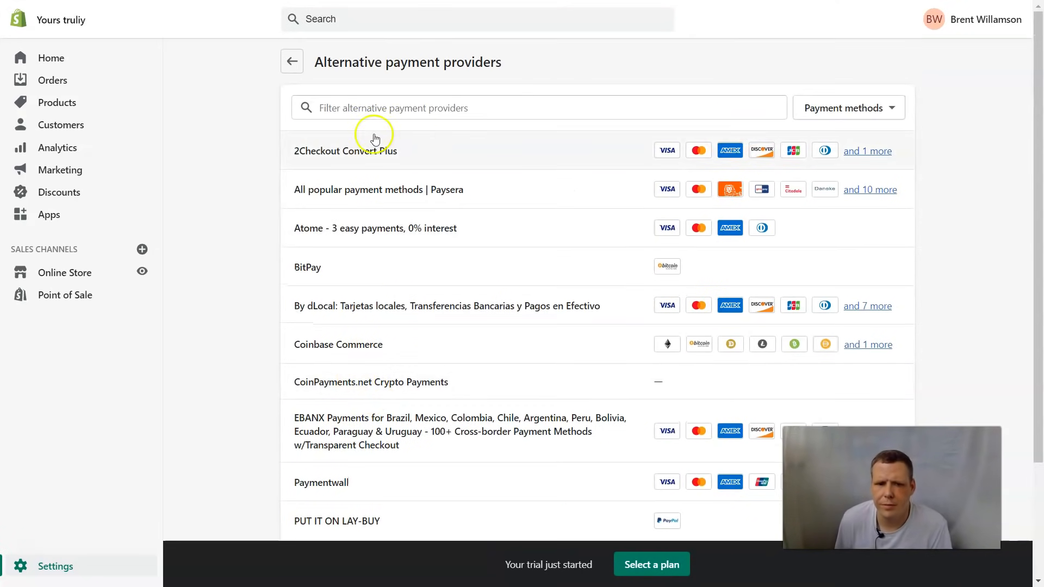
left_click(292, 61)
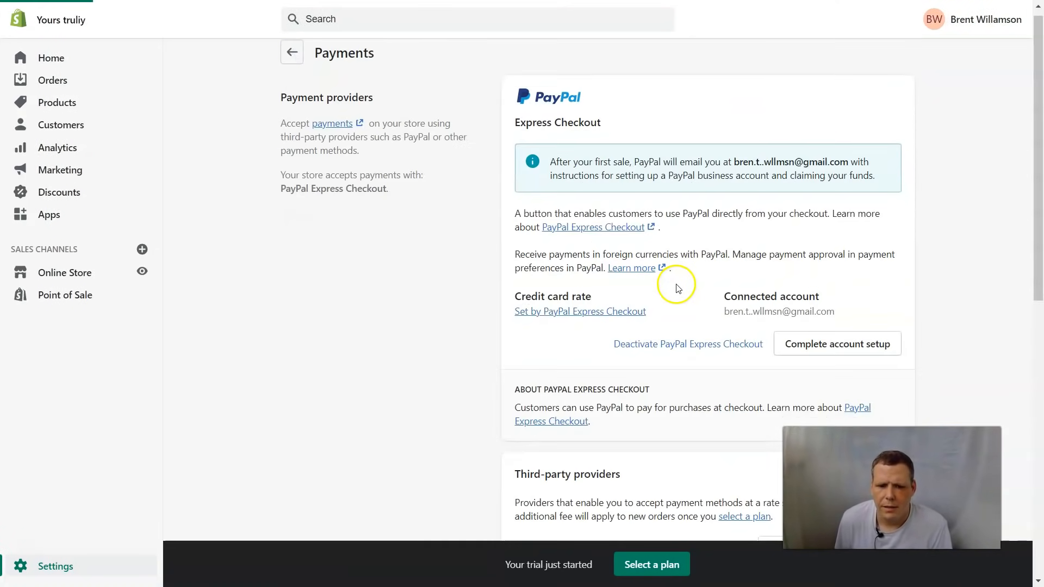
scroll(664, 283, "down", 10)
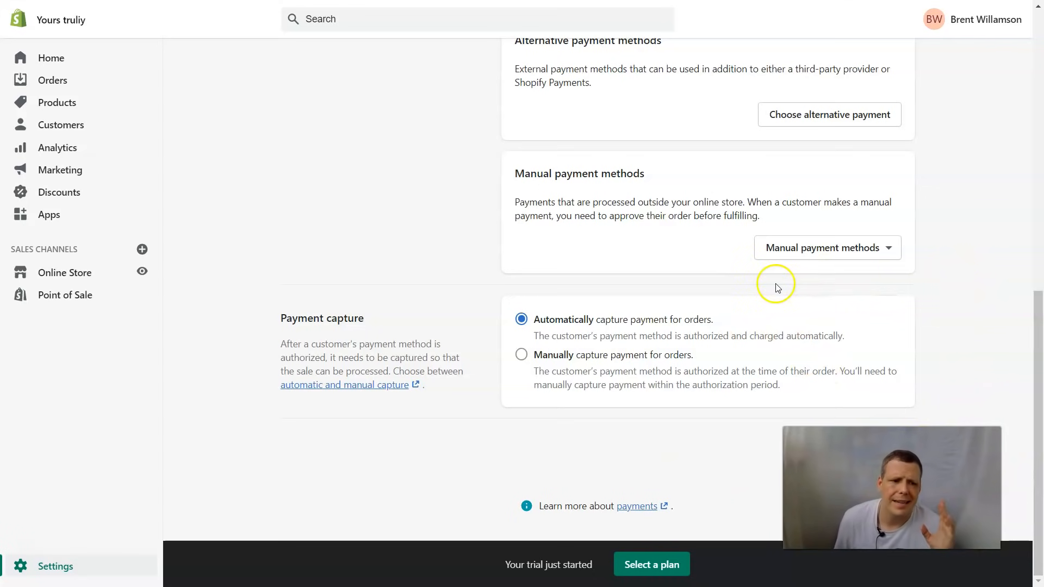
scroll(744, 315, "up", 1)
scroll(742, 313, "up", 1)
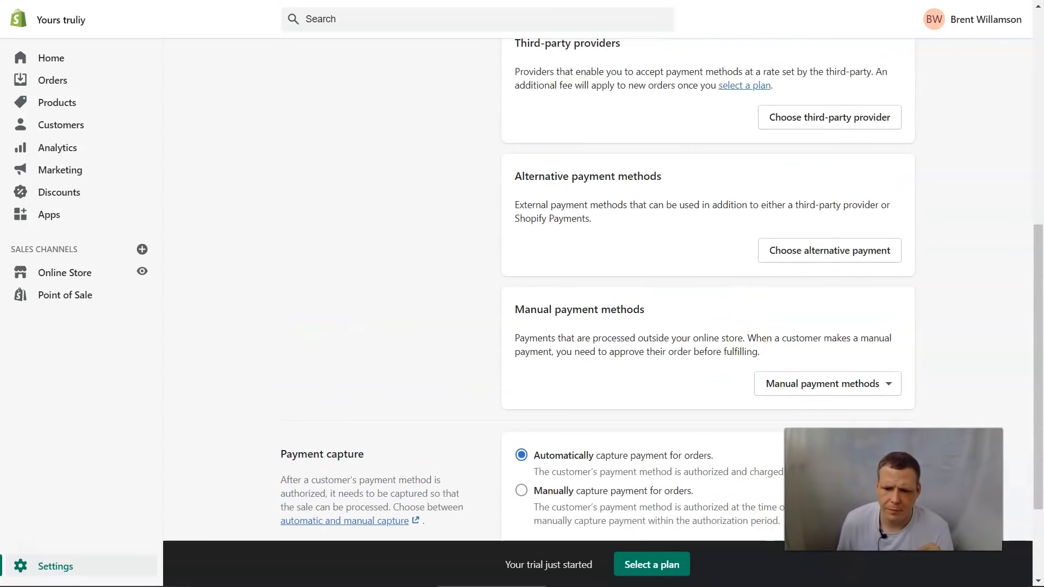
scroll(435, 282, "up", 1)
scroll(430, 281, "up", 6)
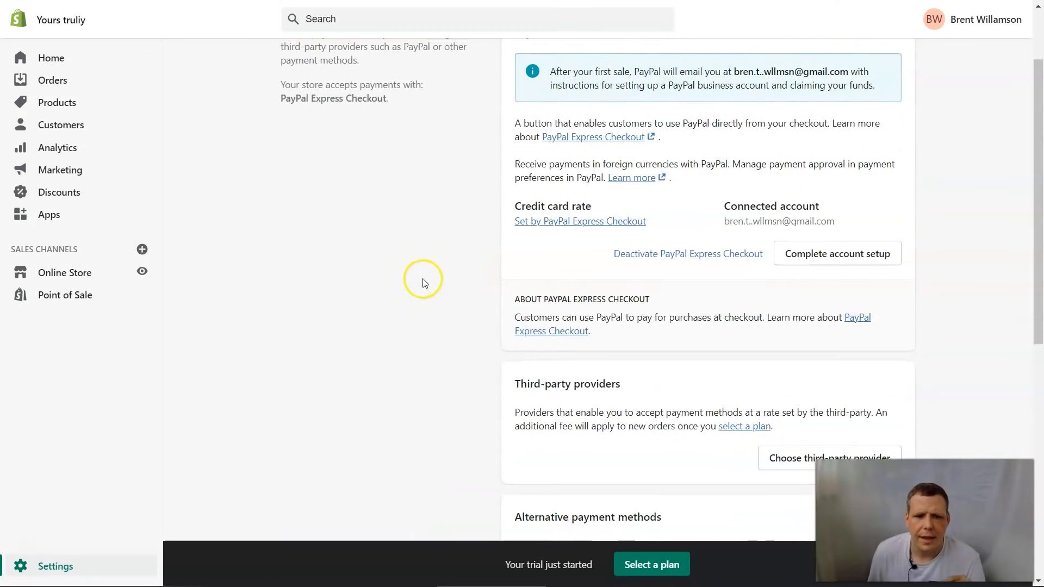
Step: From the Settings overview, open Checkout and set customer accounts to optional
left_click(286, 71)
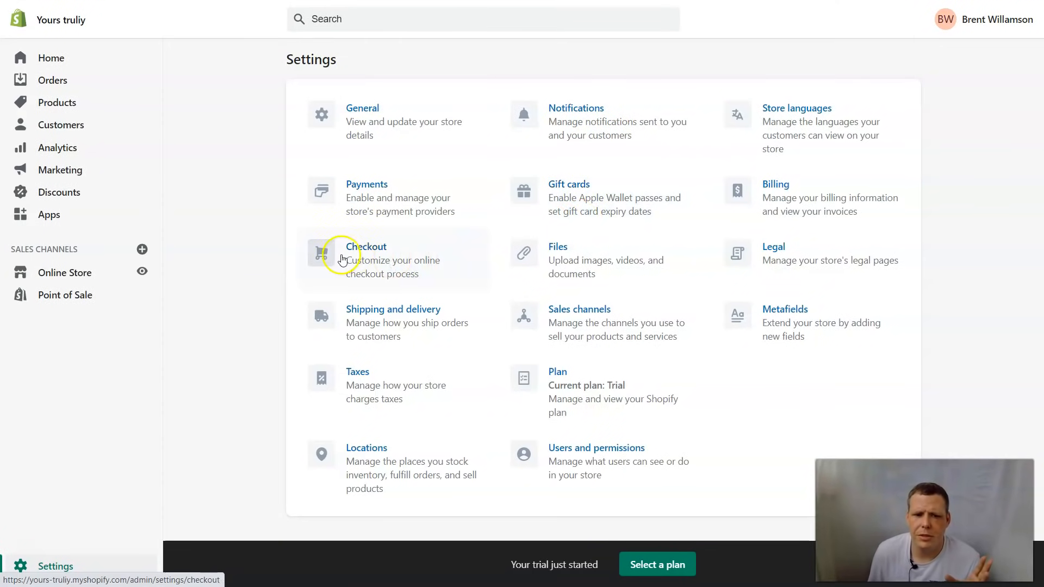
left_click(382, 252)
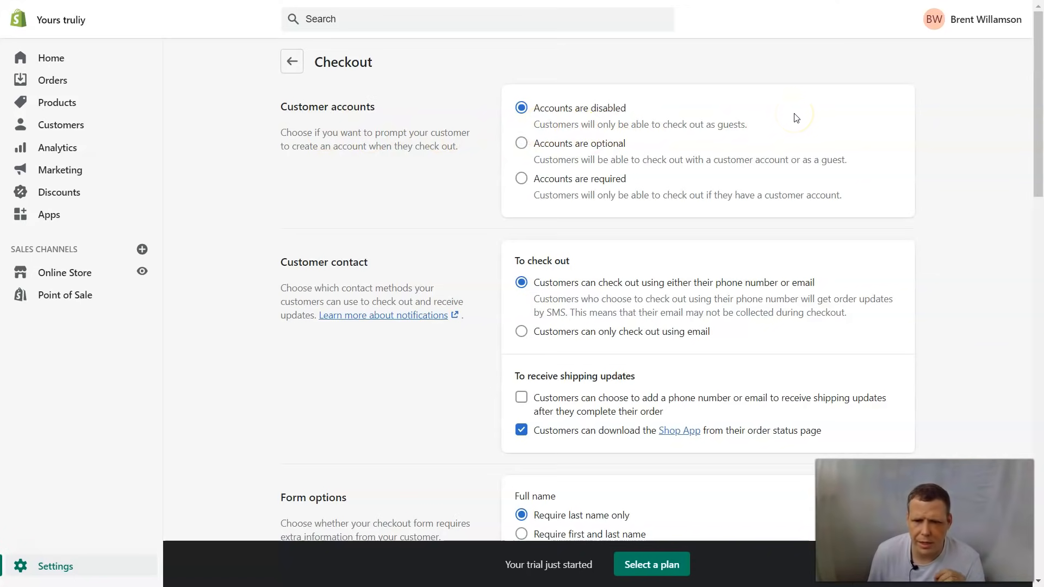
left_click(543, 151)
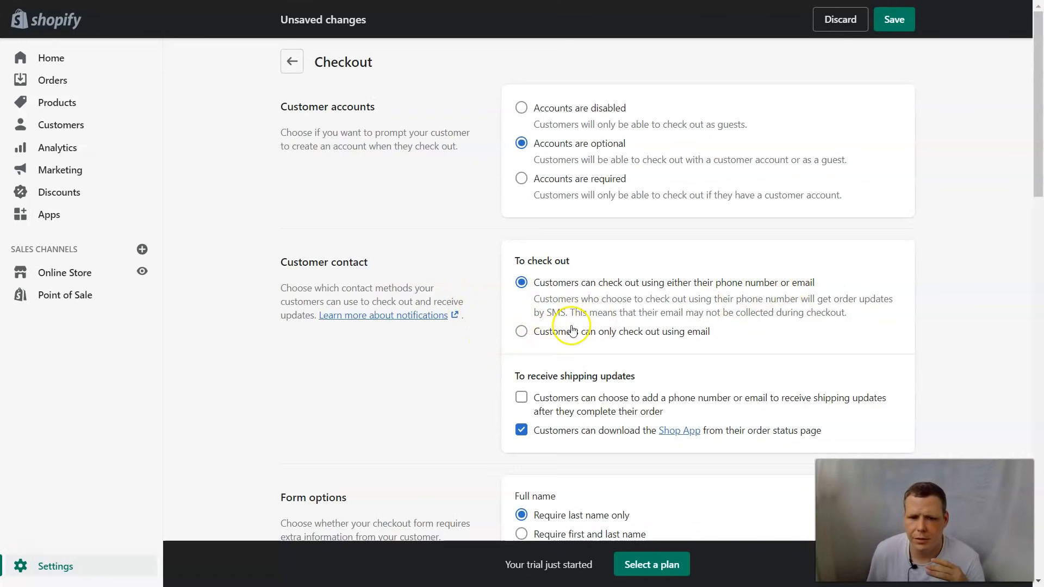
Step: Set Full name to 'Require first and last name', leaving the shipping-updates opt-in off
scroll(574, 326, "down", 1)
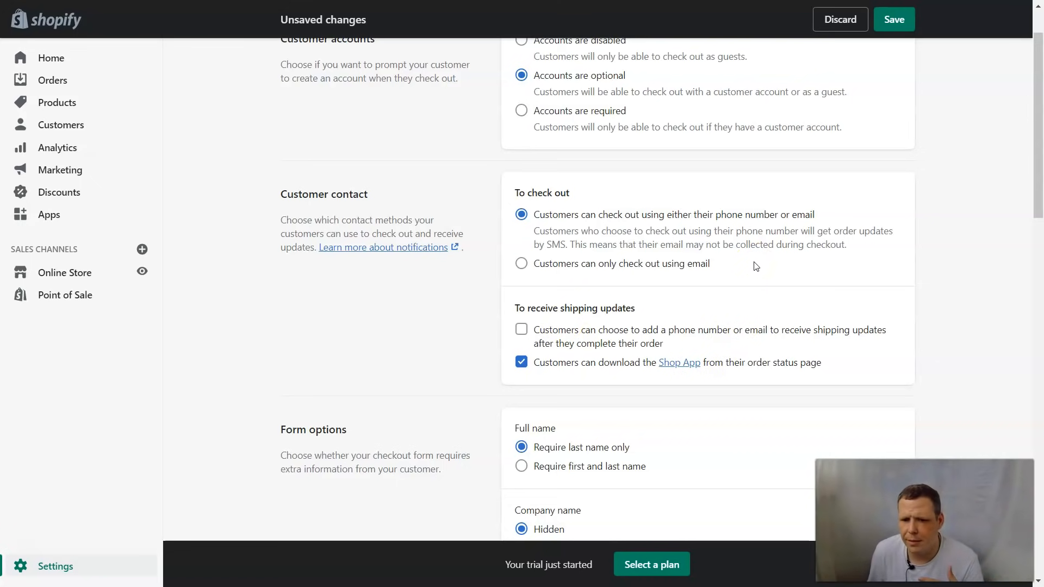
left_click(522, 332)
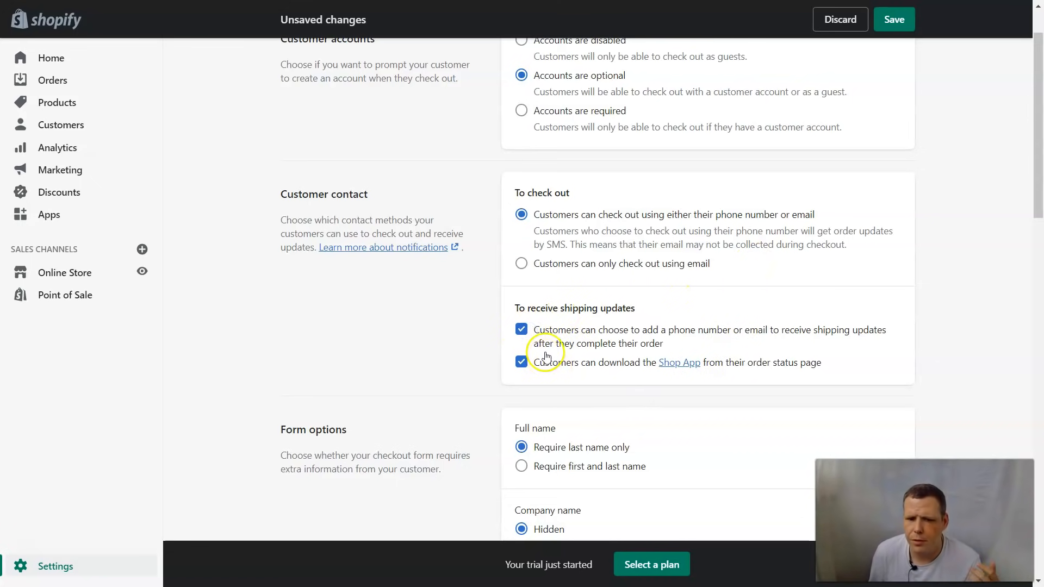
left_click(522, 330)
scroll(672, 272, "down", 2)
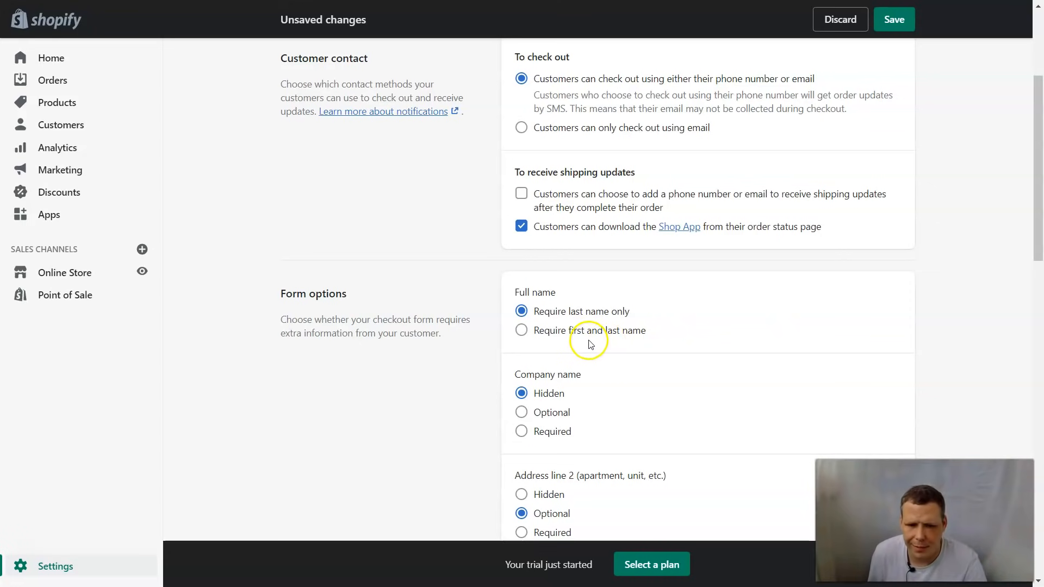
left_click(535, 331)
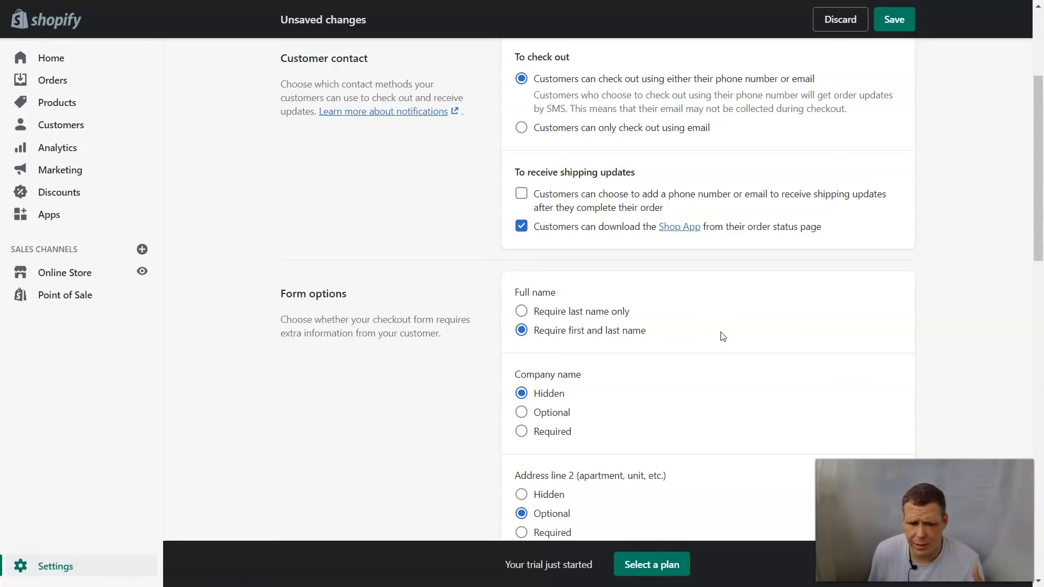
scroll(649, 387, "down", 1)
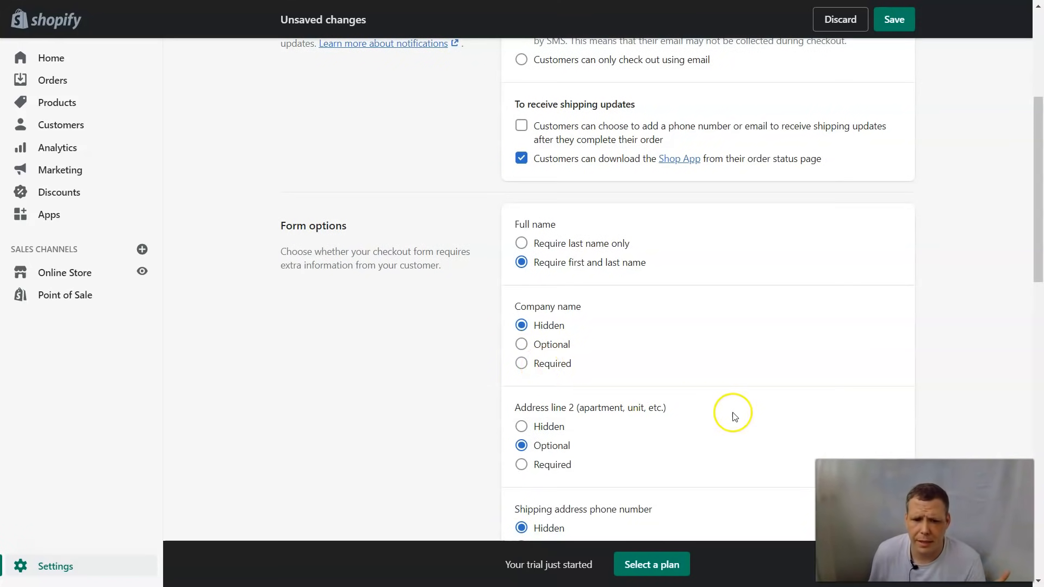
scroll(711, 368, "down", 1)
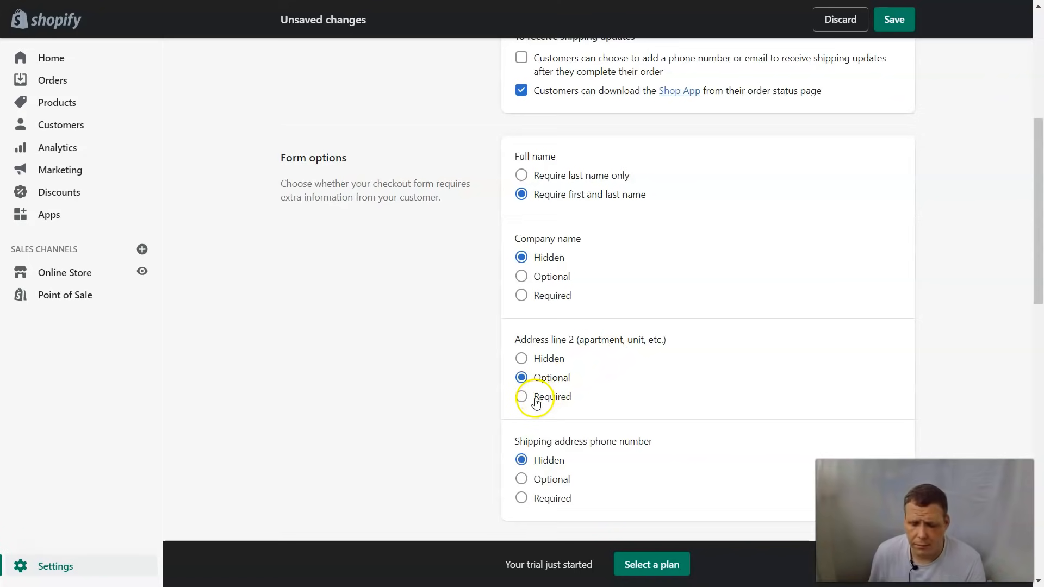
scroll(537, 402, "down", 1)
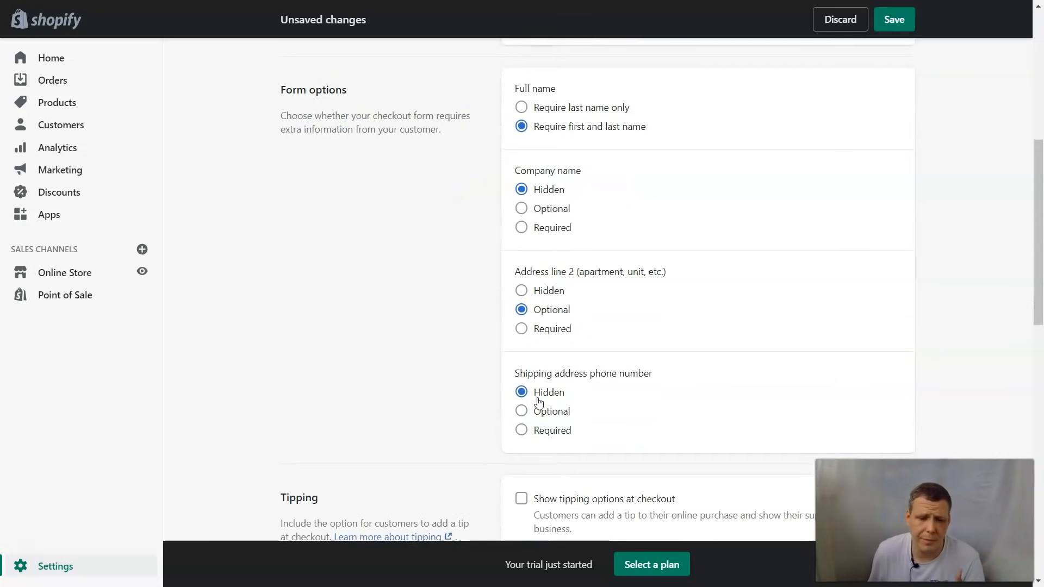
scroll(598, 397, "down", 2)
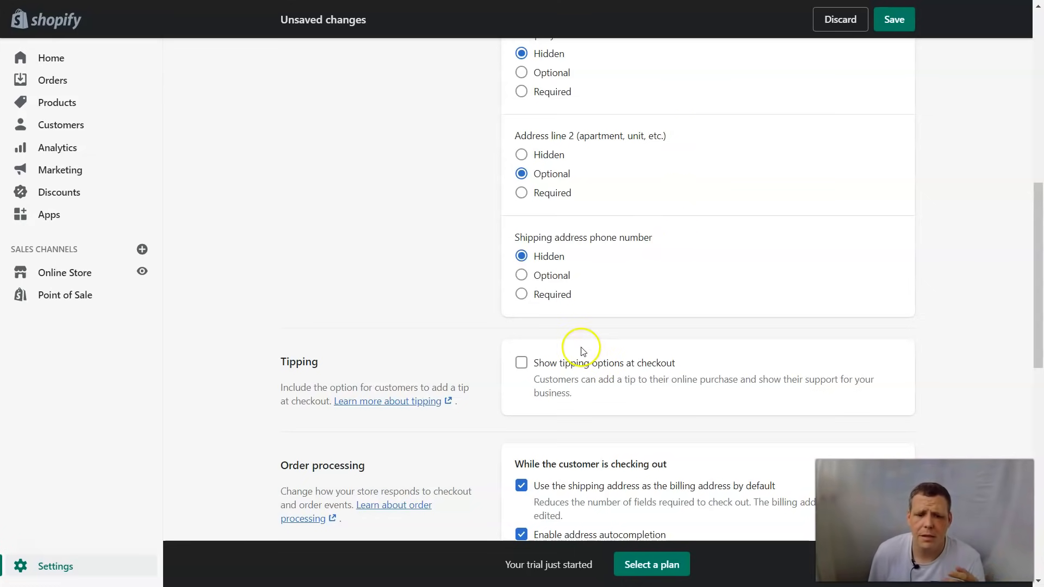
Step: Enable tipping options at checkout and change the first tip preset from 5% to 25%
left_click(521, 363)
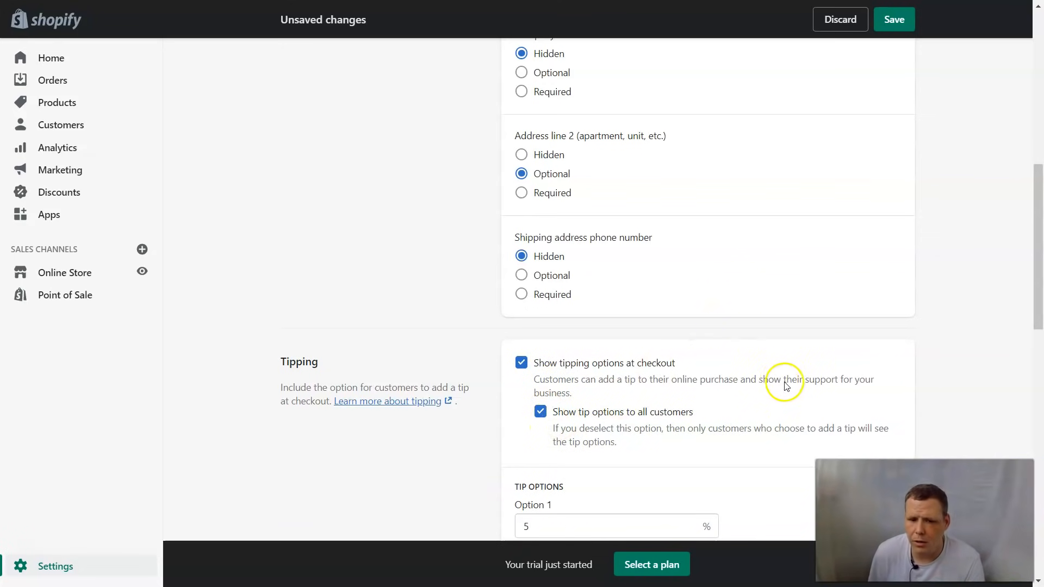
scroll(767, 378, "down", 1)
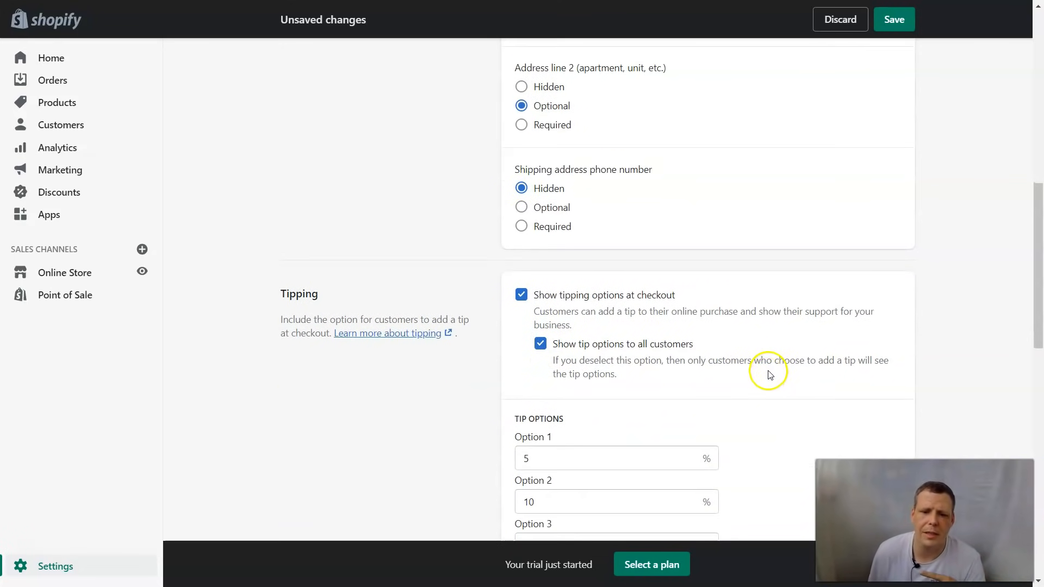
scroll(669, 387, "down", 2)
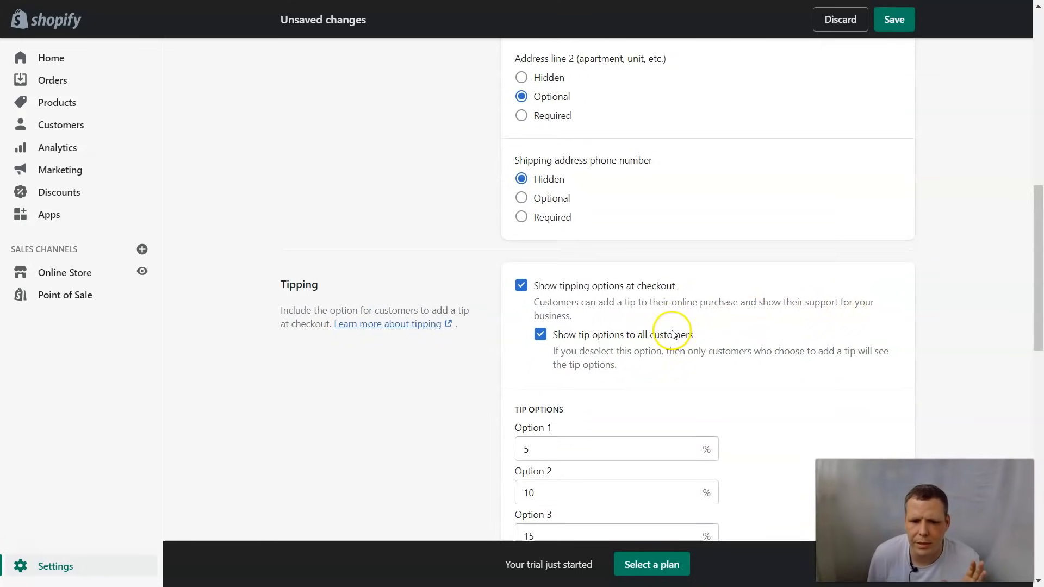
left_click(674, 332)
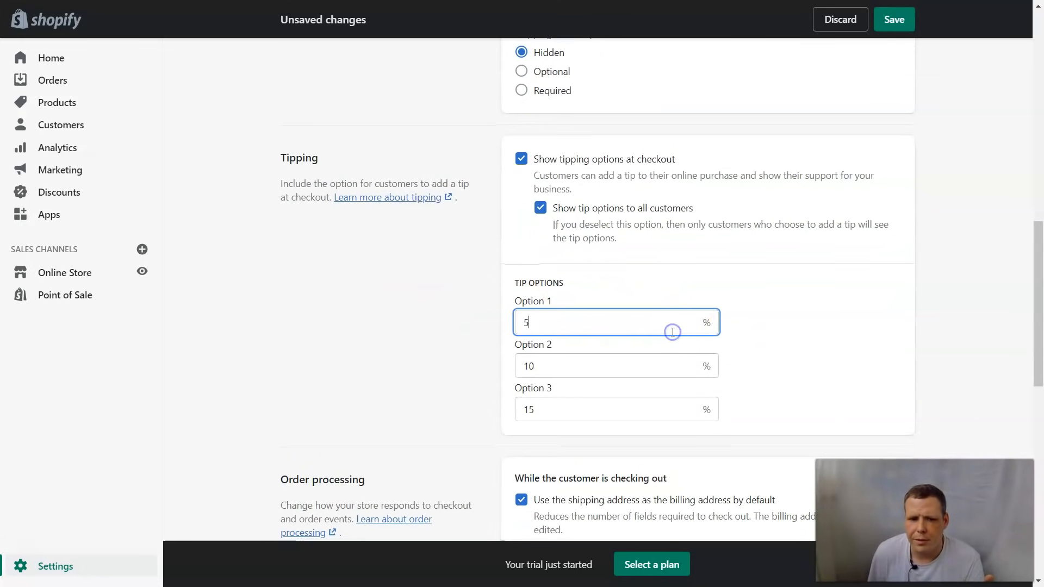
left_click(663, 330)
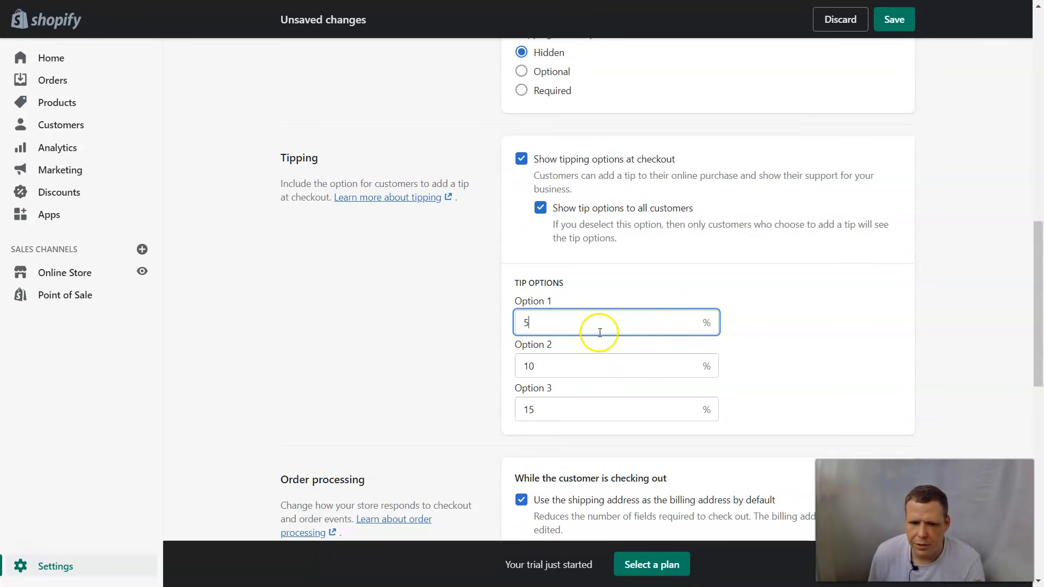
key("BackSpace")
type("25")
left_click(632, 297)
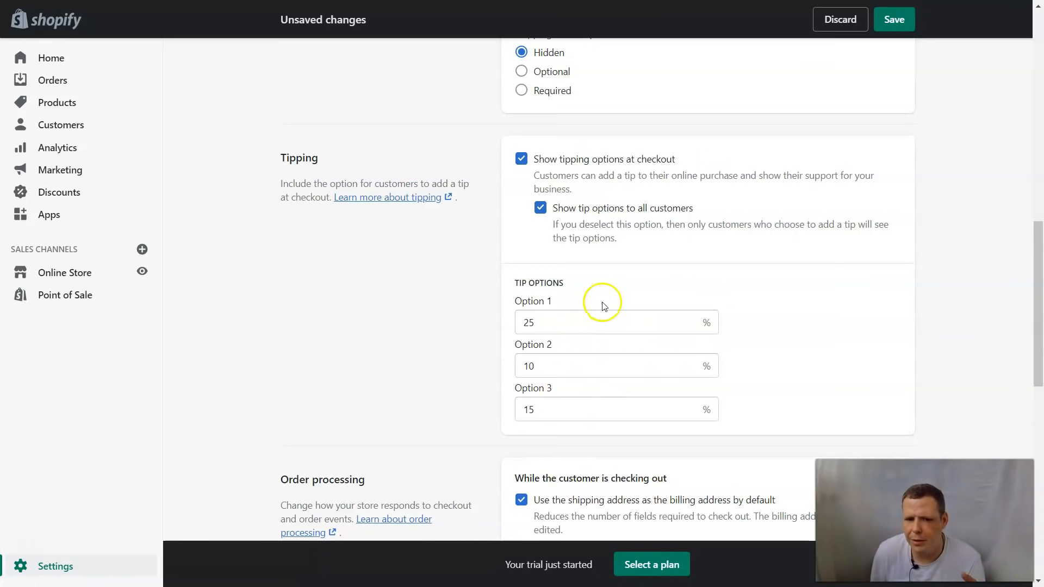
scroll(769, 303, "down", 4)
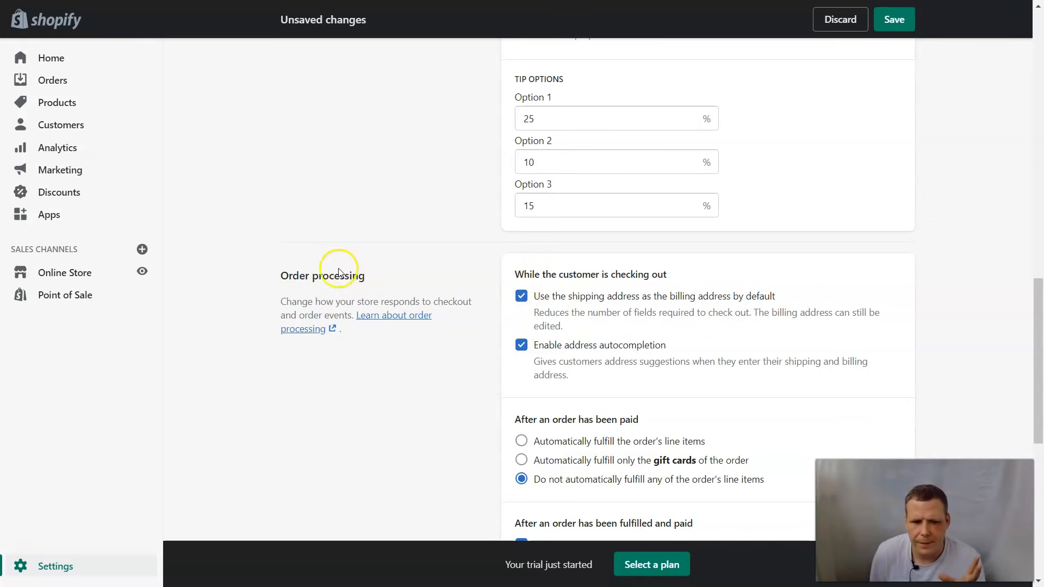
Step: Scroll through the remaining checkout settings, past Additional scripts, down to Checkout language and back
scroll(544, 359, "down", 2)
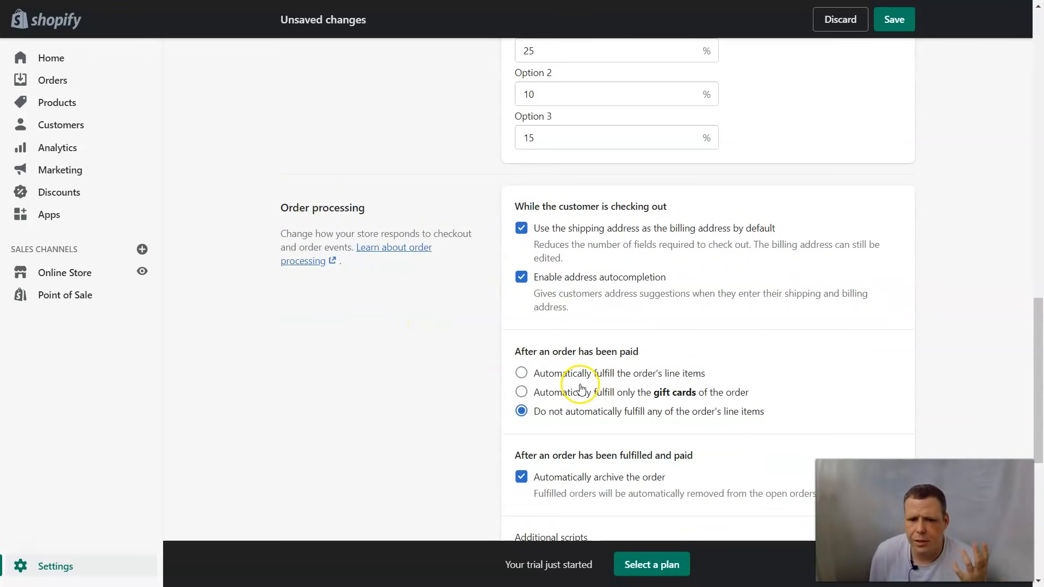
scroll(580, 386, "down", 3)
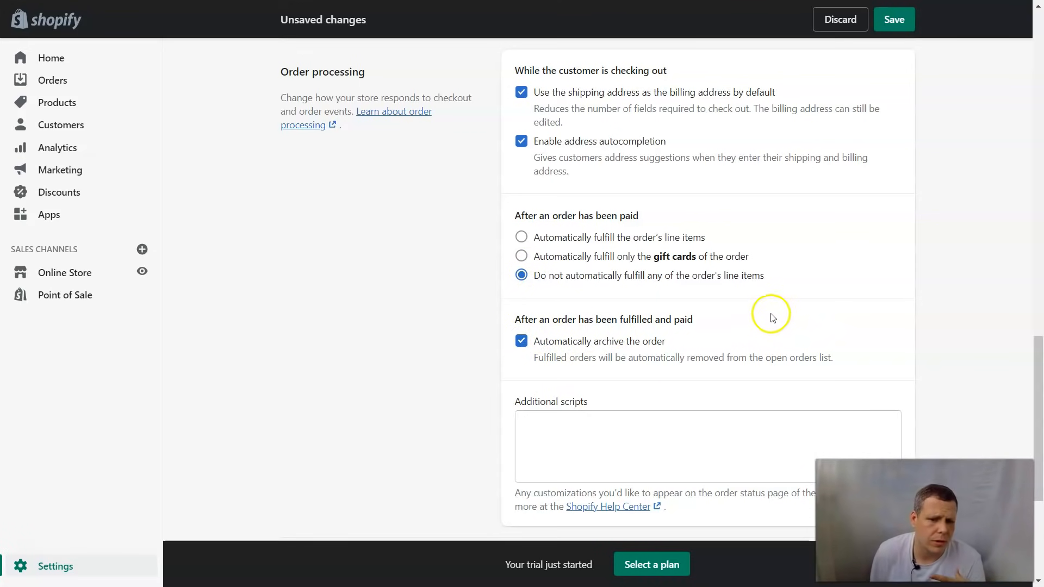
scroll(630, 313, "down", 2)
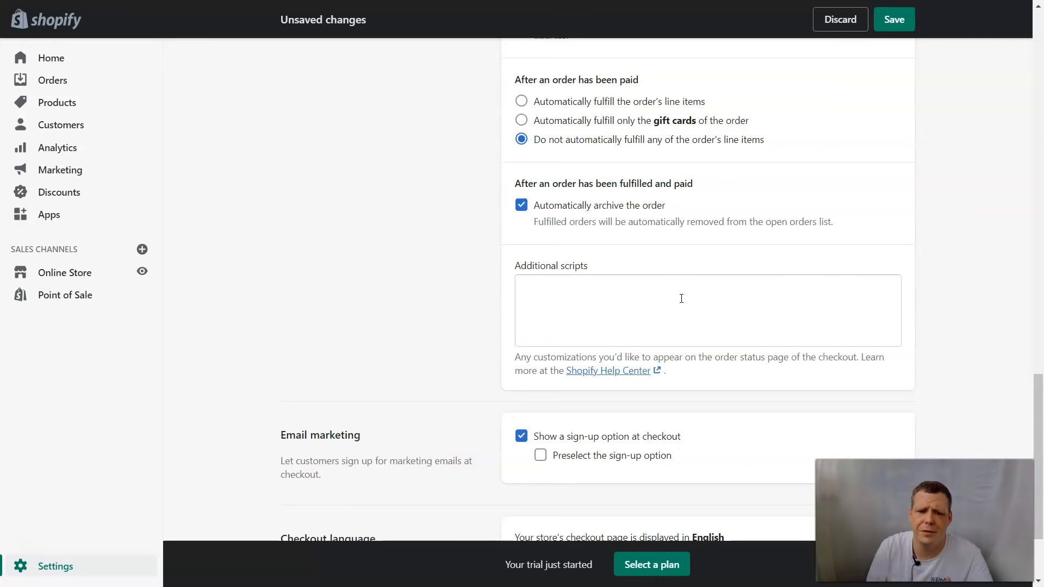
left_click(650, 295)
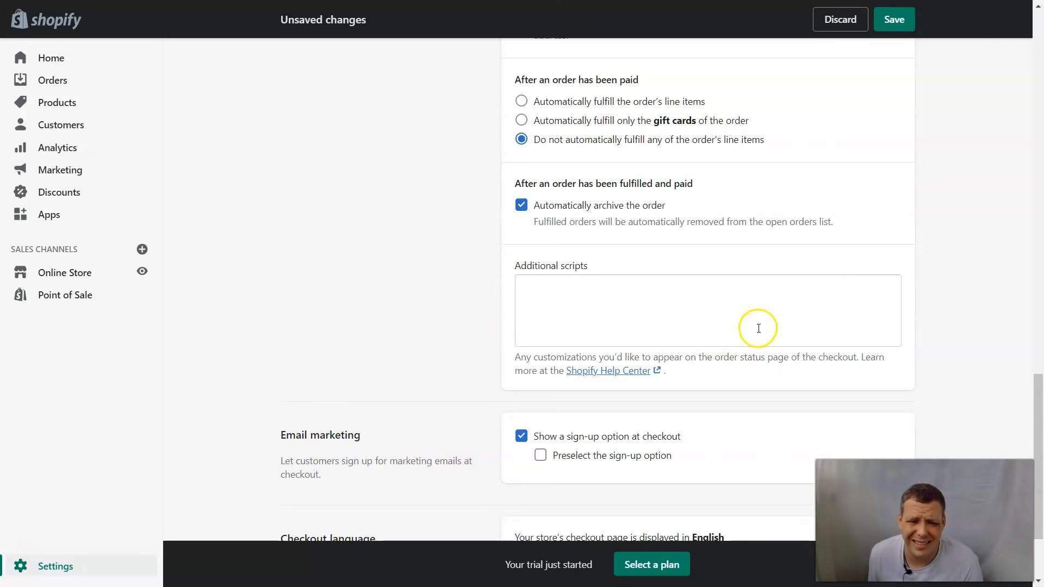
scroll(757, 327, "down", 3)
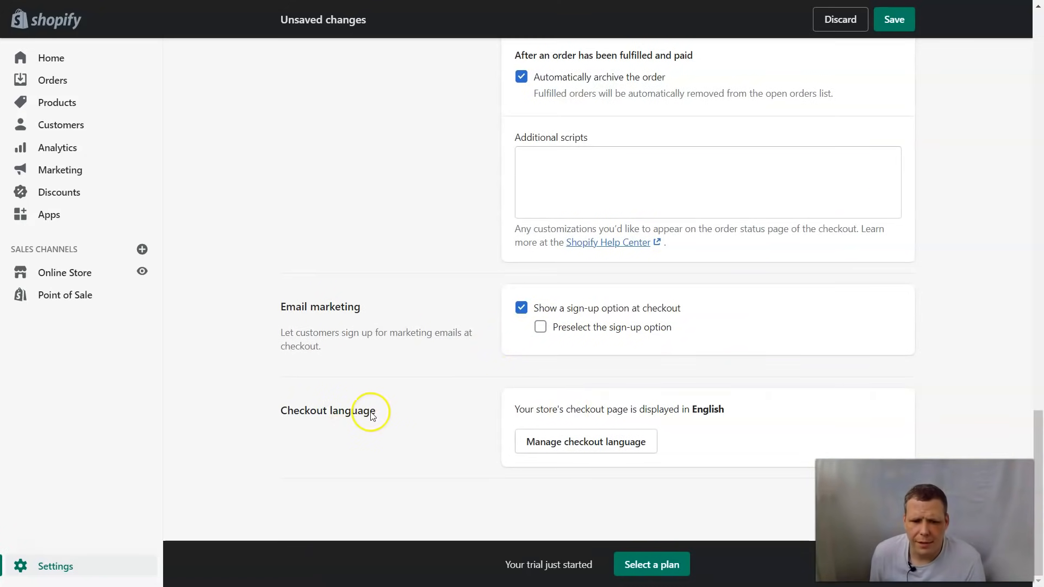
scroll(549, 415, "up", 15)
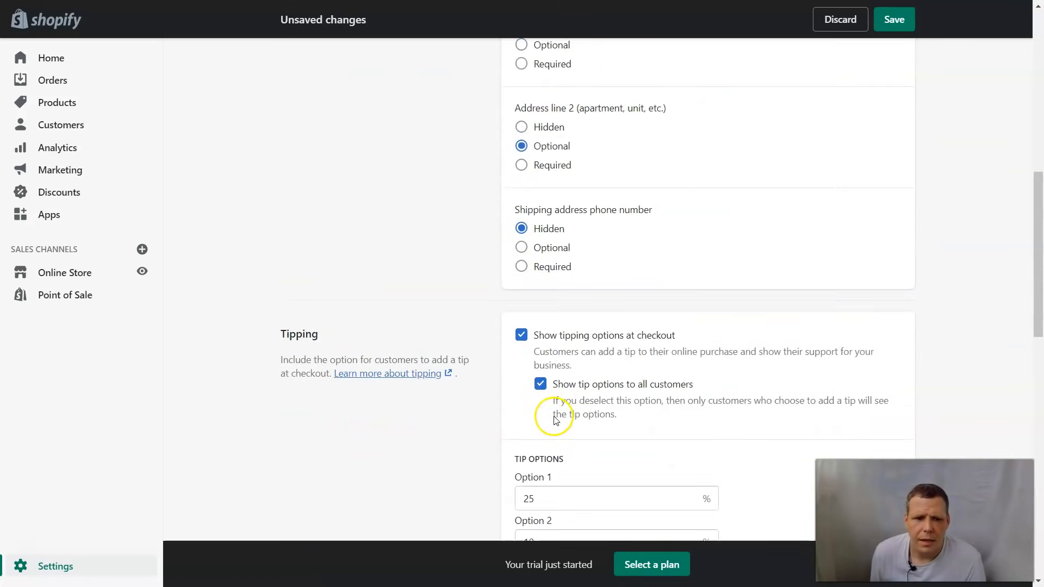
Step: Open Shipping and delivery and review the general shipping rates profile's Domestic and Rest of World zones
left_click(283, 57)
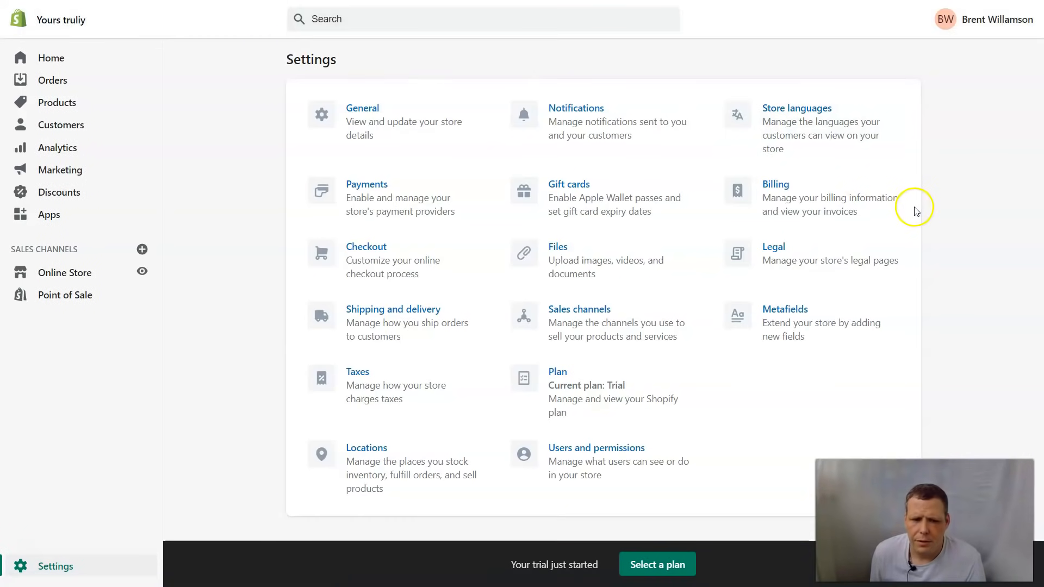
left_click(373, 314)
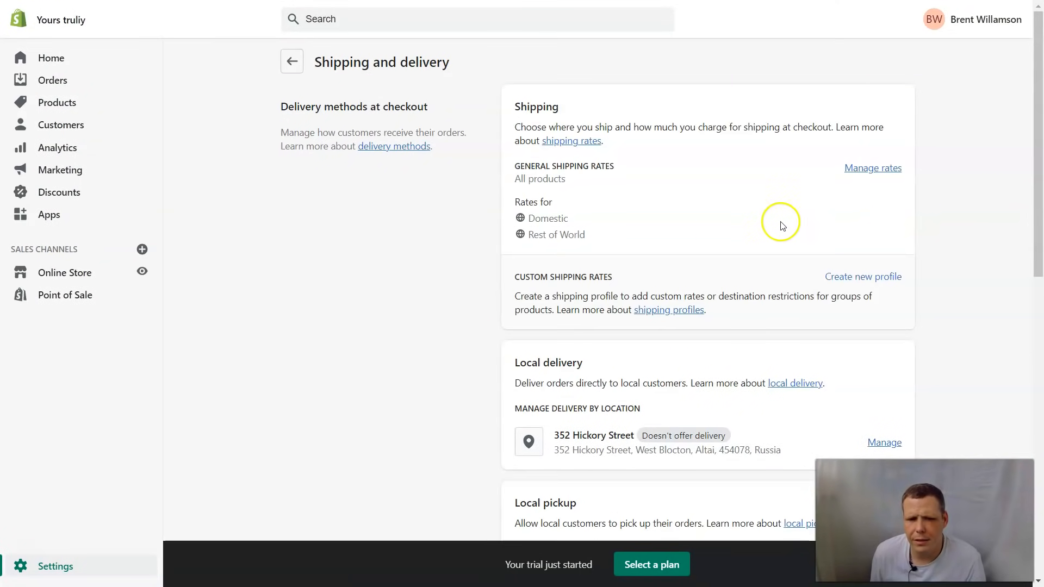
scroll(782, 226, "down", 10)
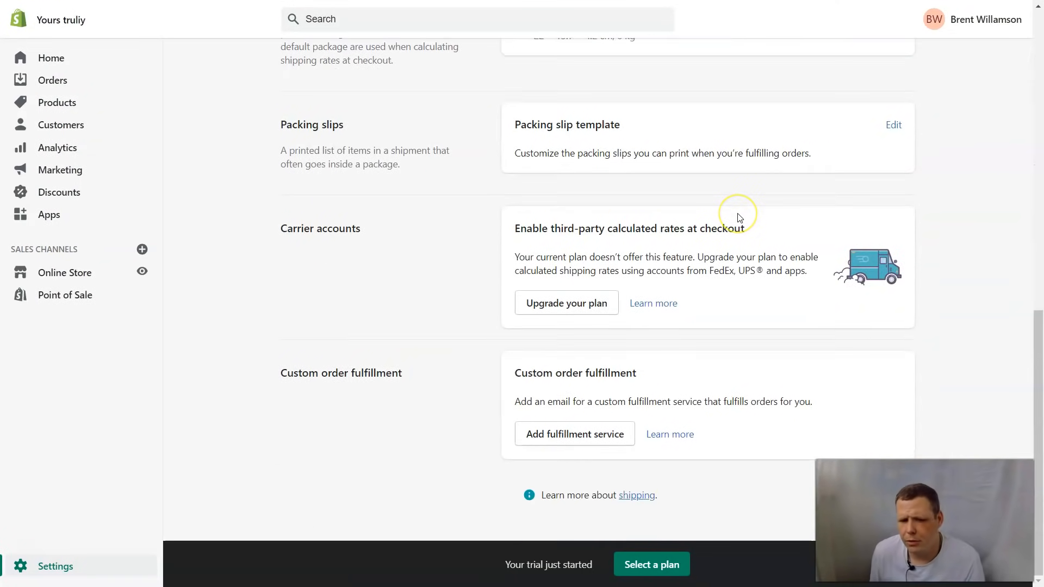
scroll(740, 217, "up", 12)
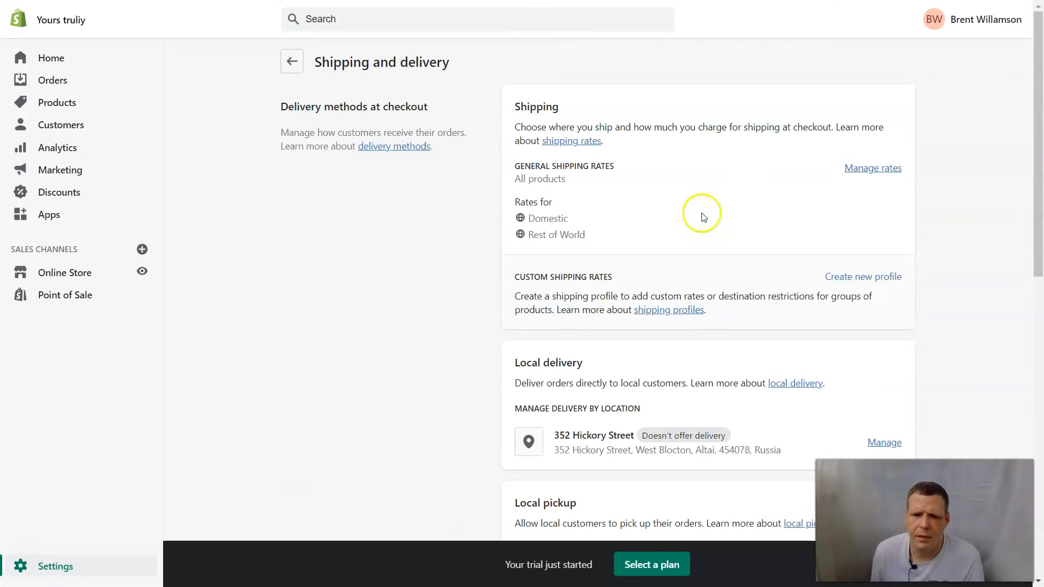
left_click(852, 170)
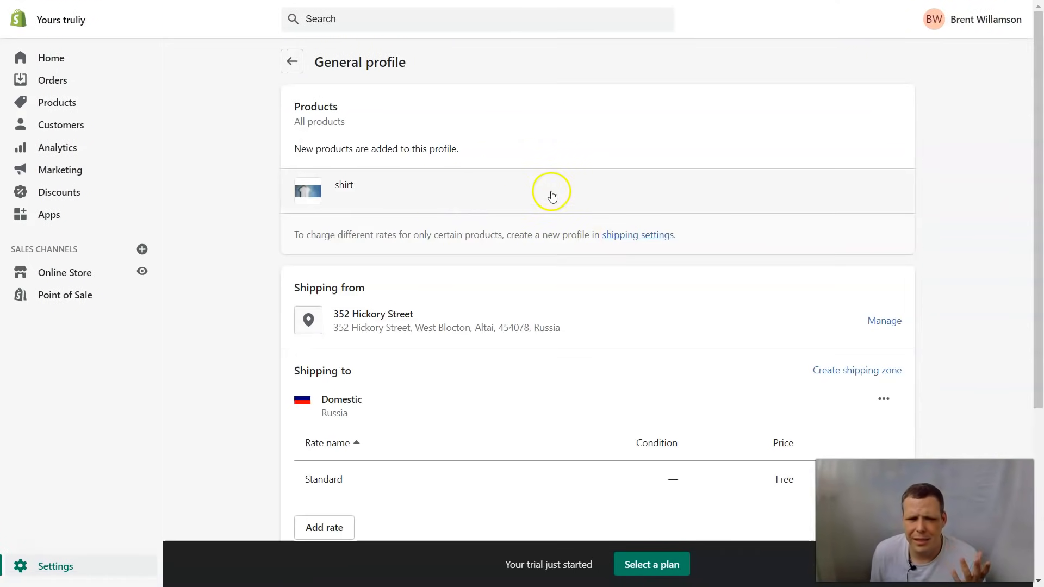
scroll(525, 272, "down", 4)
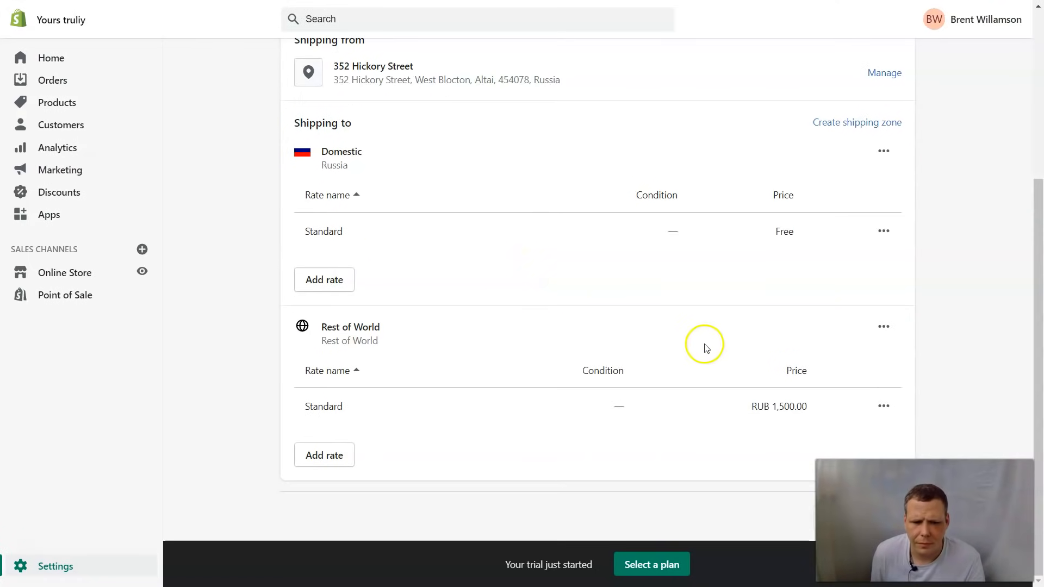
scroll(704, 343, "up", 5)
Step: Look through the rest of the Shipping and delivery page, then return to Settings
left_click(292, 51)
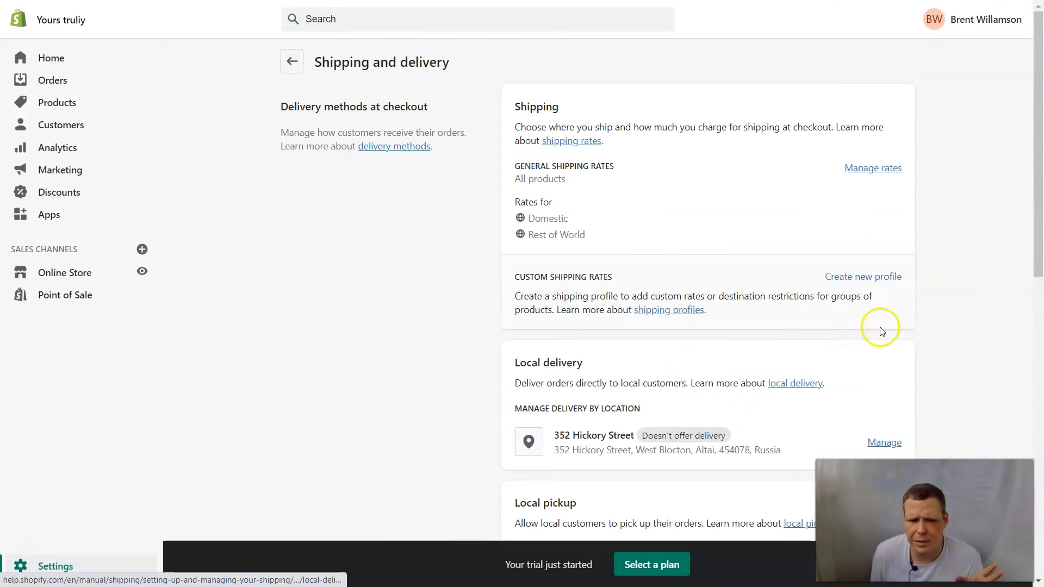
scroll(777, 310, "down", 3)
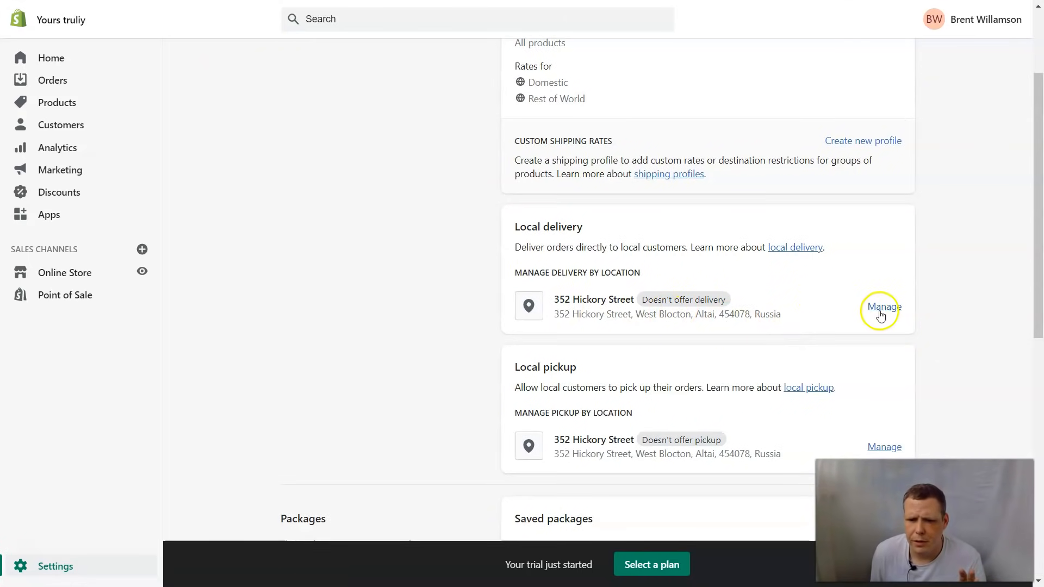
scroll(594, 314, "down", 5)
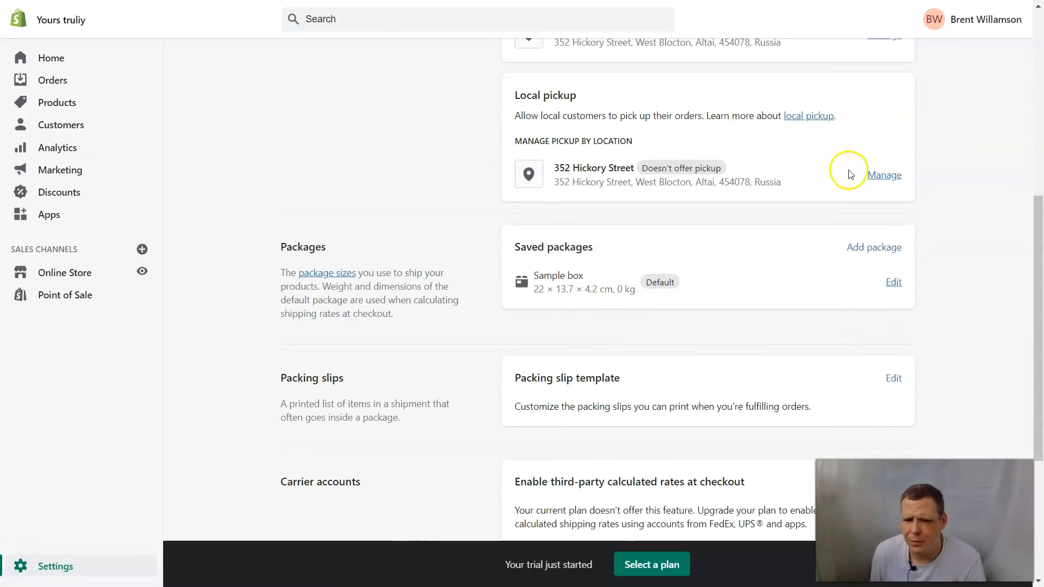
scroll(816, 326, "down", 3)
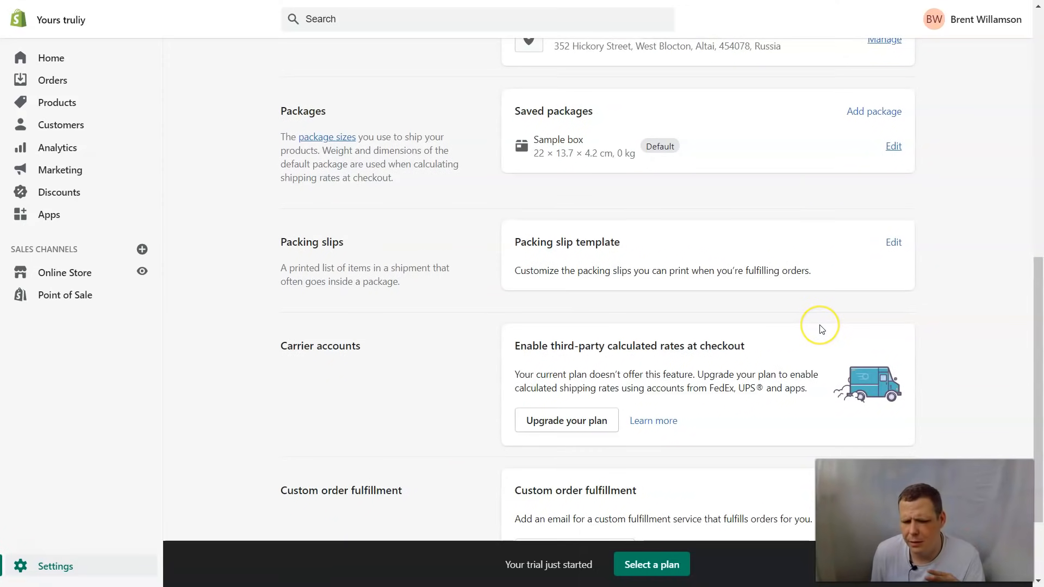
scroll(791, 339, "down", 2)
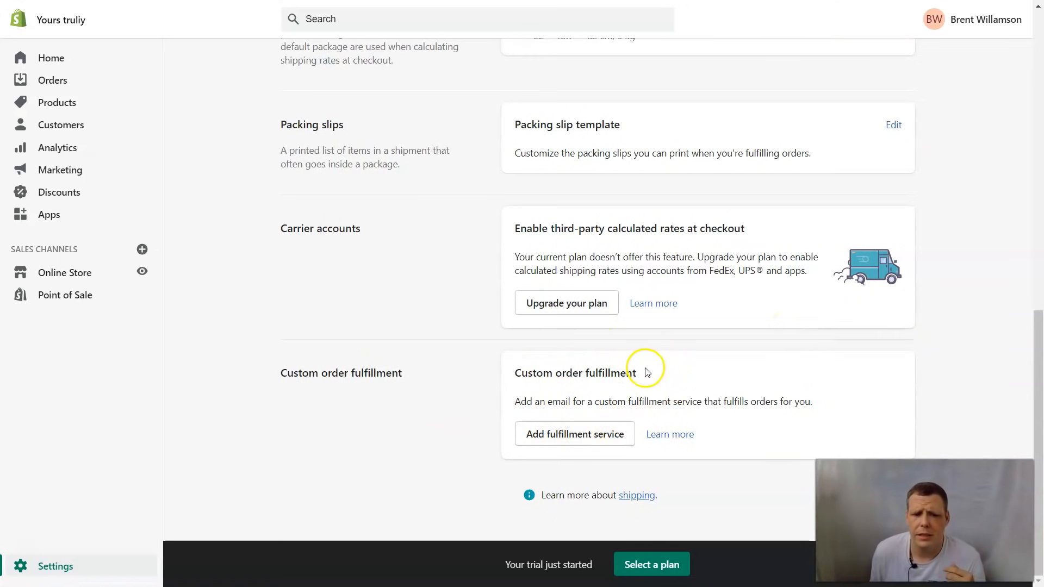
scroll(646, 373, "up", 15)
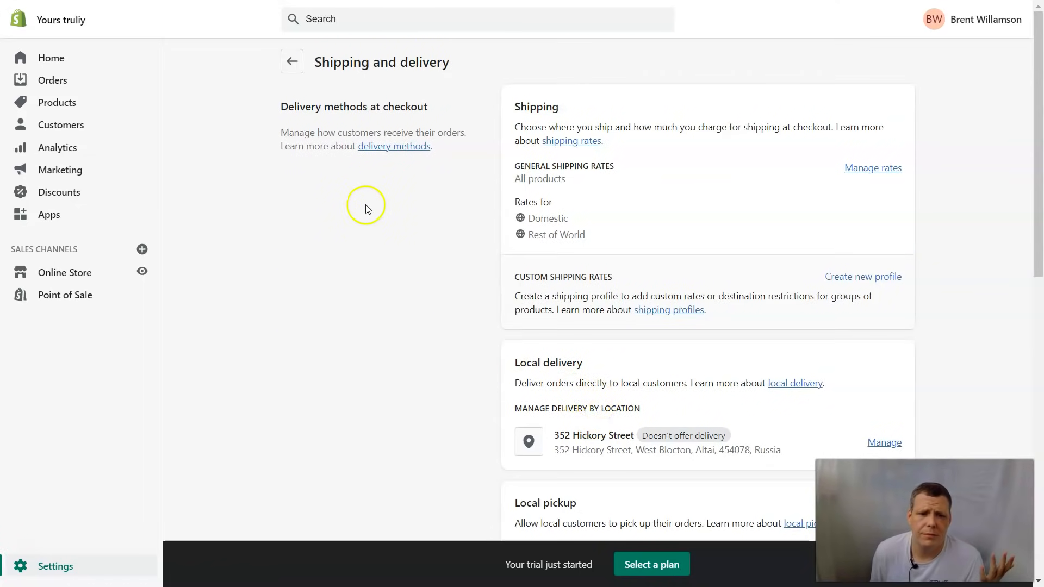
left_click(293, 64)
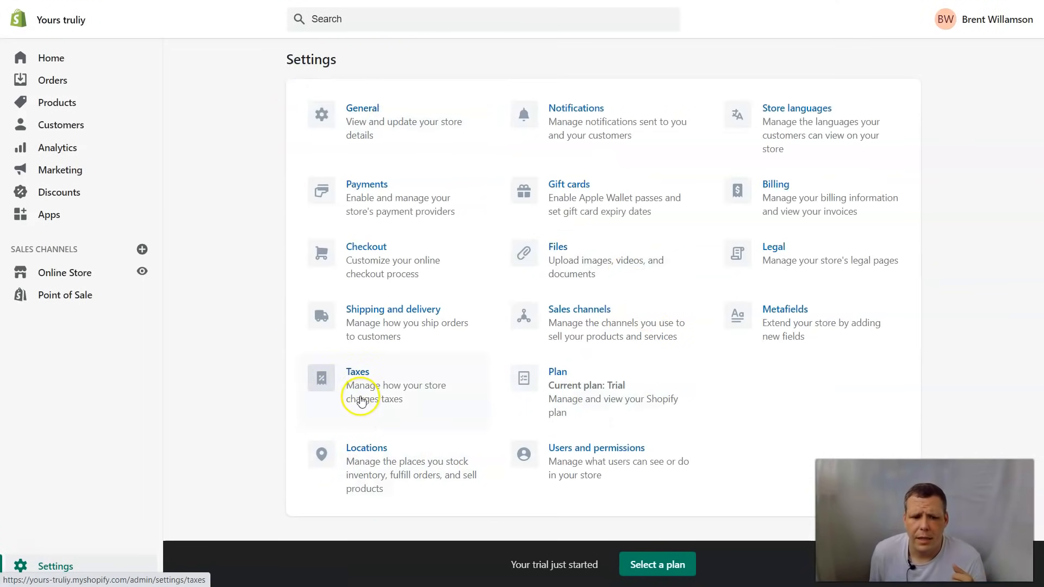
left_click(367, 375)
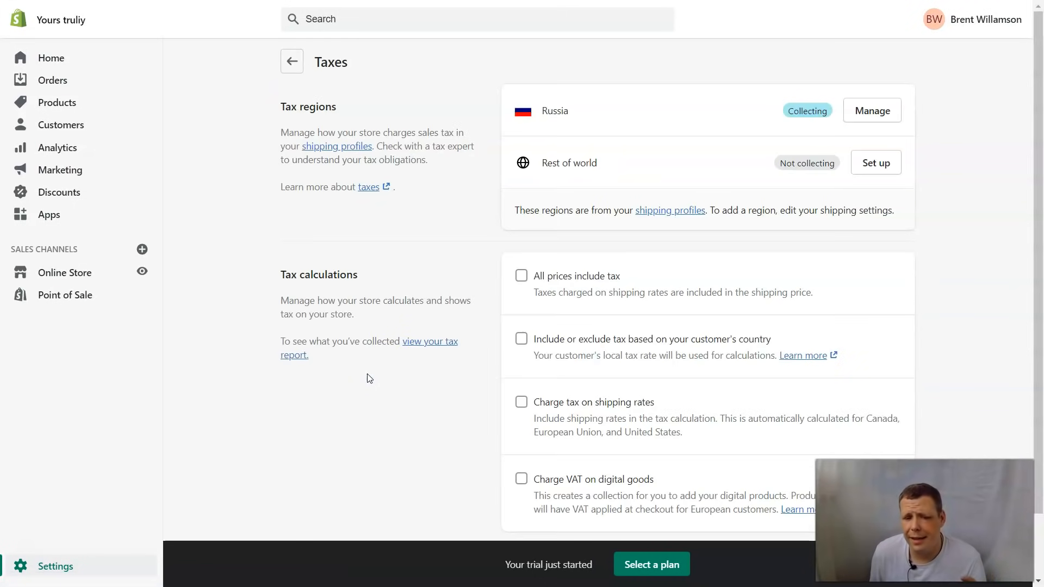
scroll(870, 175, "down", 2)
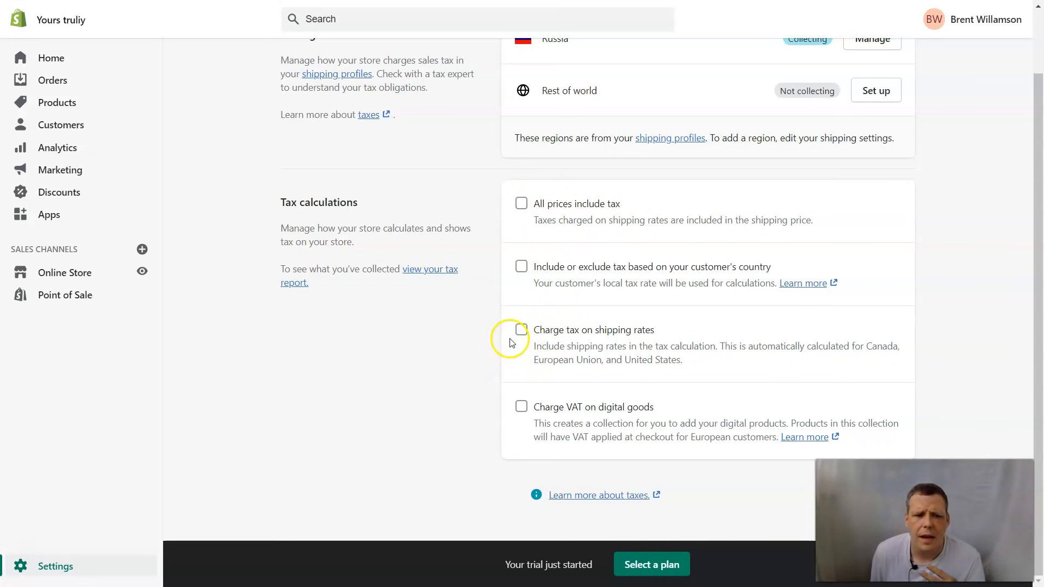
scroll(368, 222, "up", 1)
scroll(368, 222, "up", 3)
left_click(291, 64)
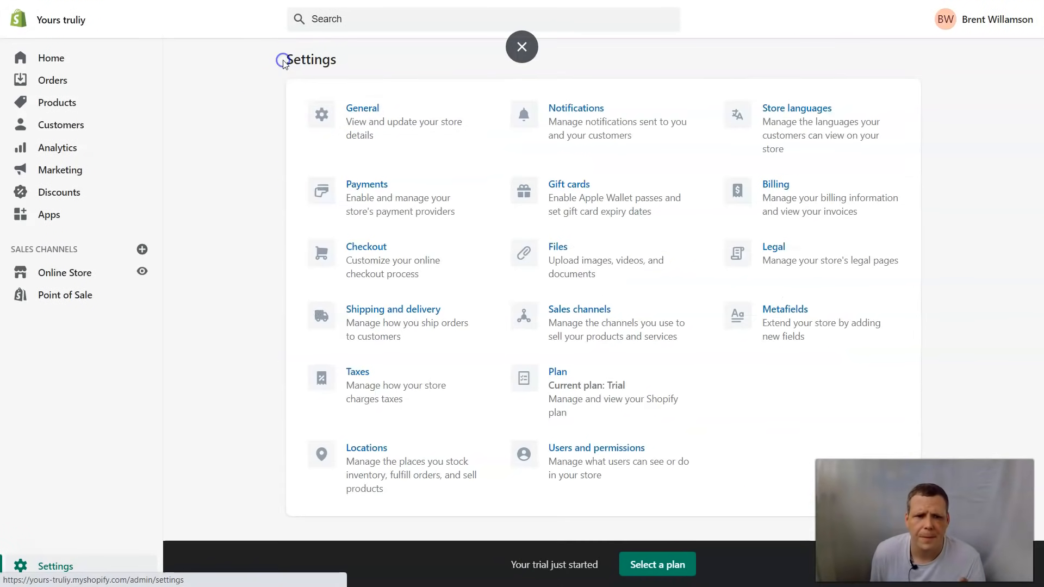
left_click(597, 125)
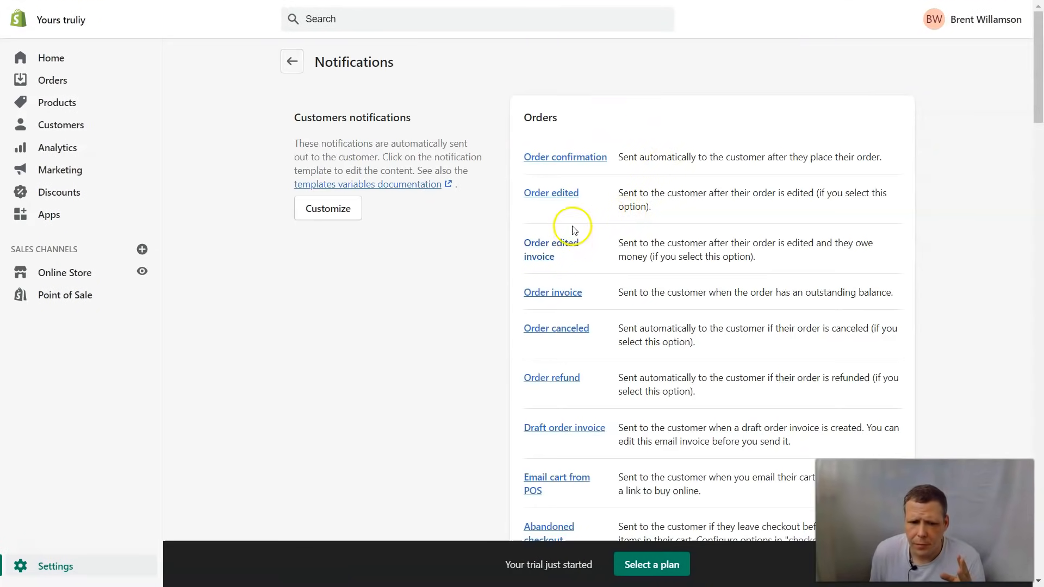
left_click(293, 61)
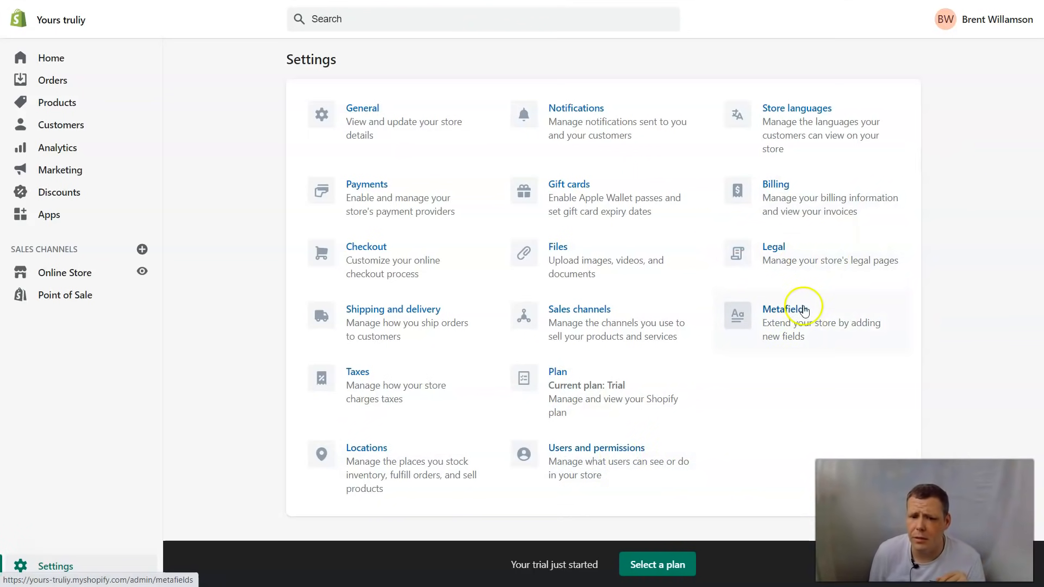
Step: Open Legal settings and scroll through the empty refund, privacy, terms and shipping policy editors
left_click(795, 257)
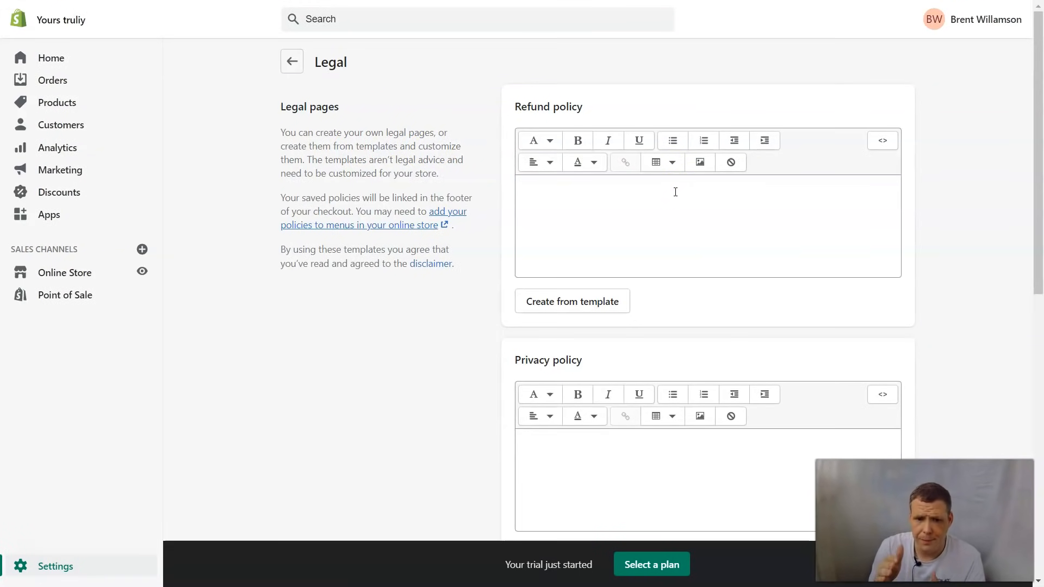
scroll(778, 241, "down", 5)
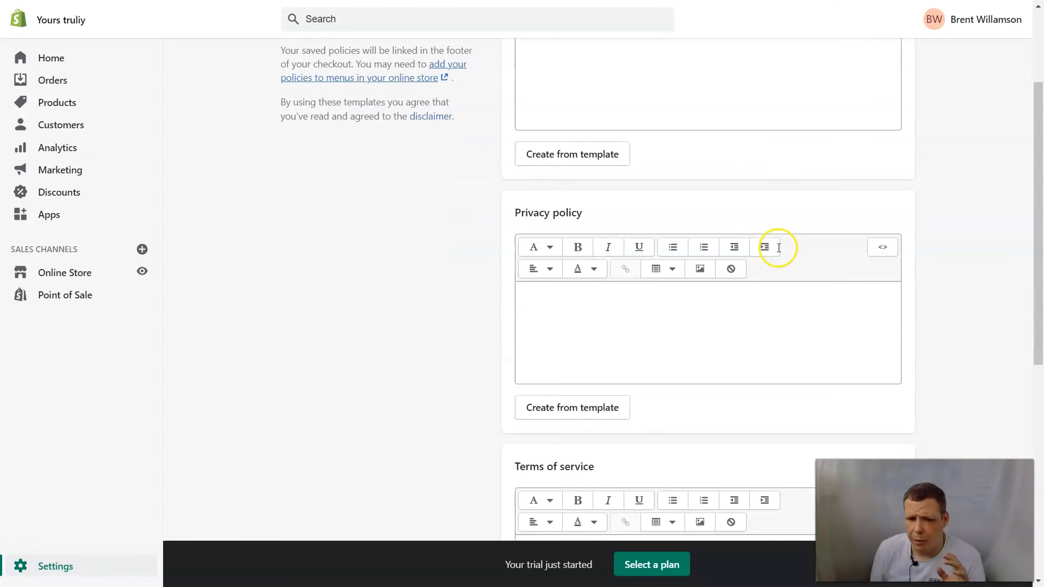
scroll(777, 241, "down", 6)
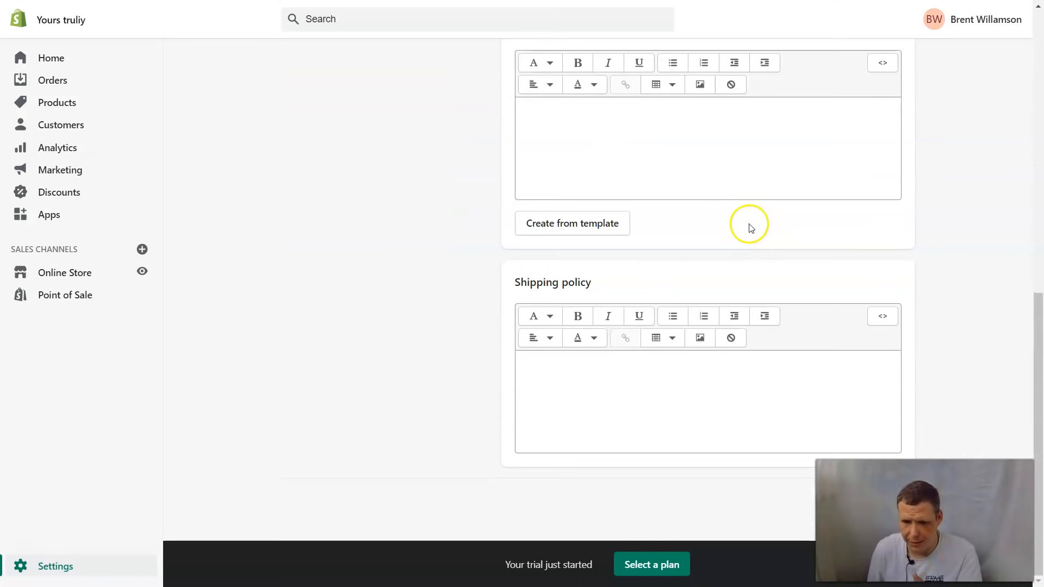
scroll(722, 276, "up", 11)
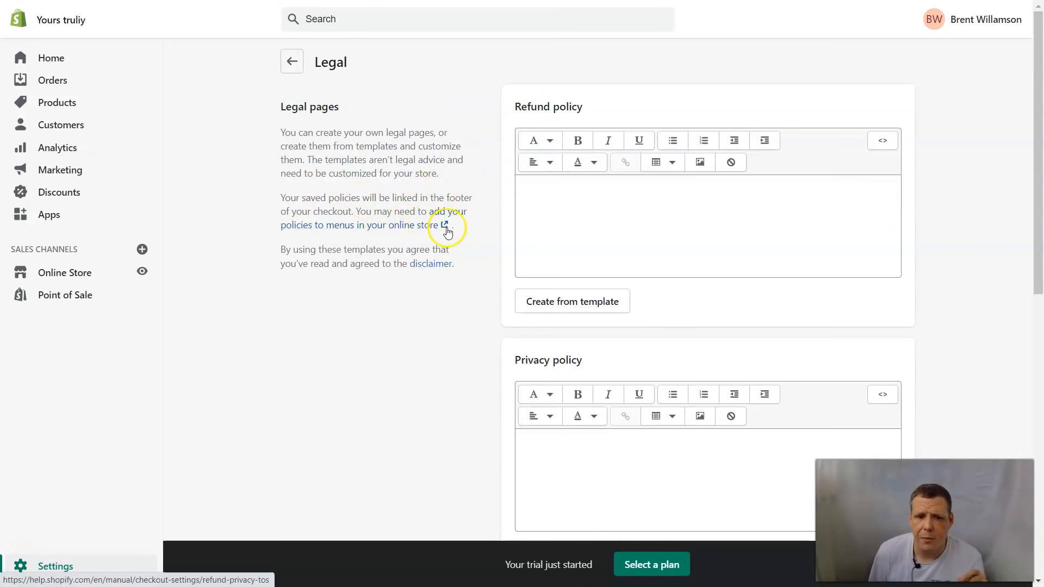
left_click(377, 232)
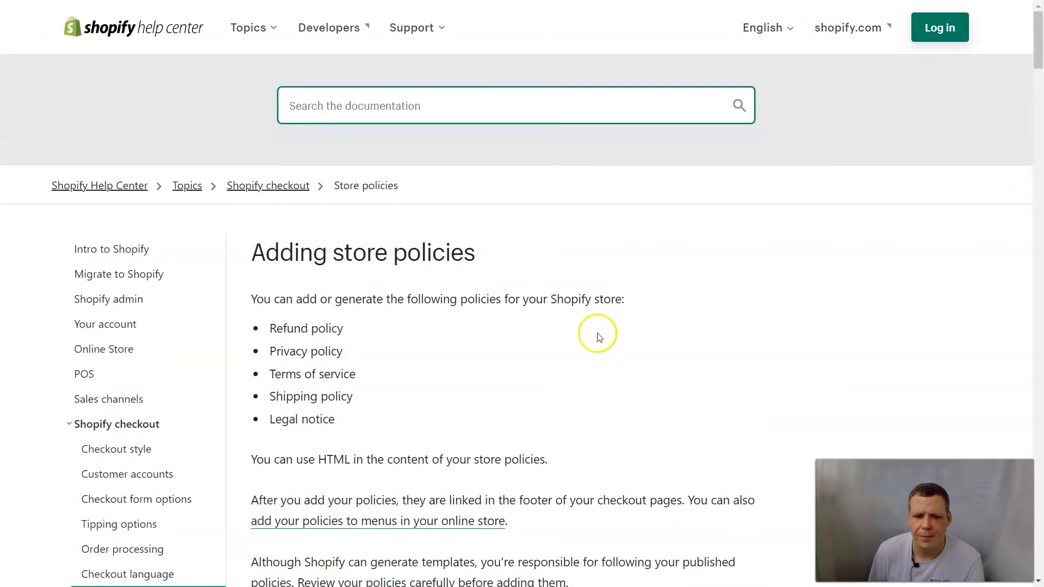
scroll(596, 336, "down", 5)
scroll(523, 332, "down", 3)
scroll(391, 271, "down", 3)
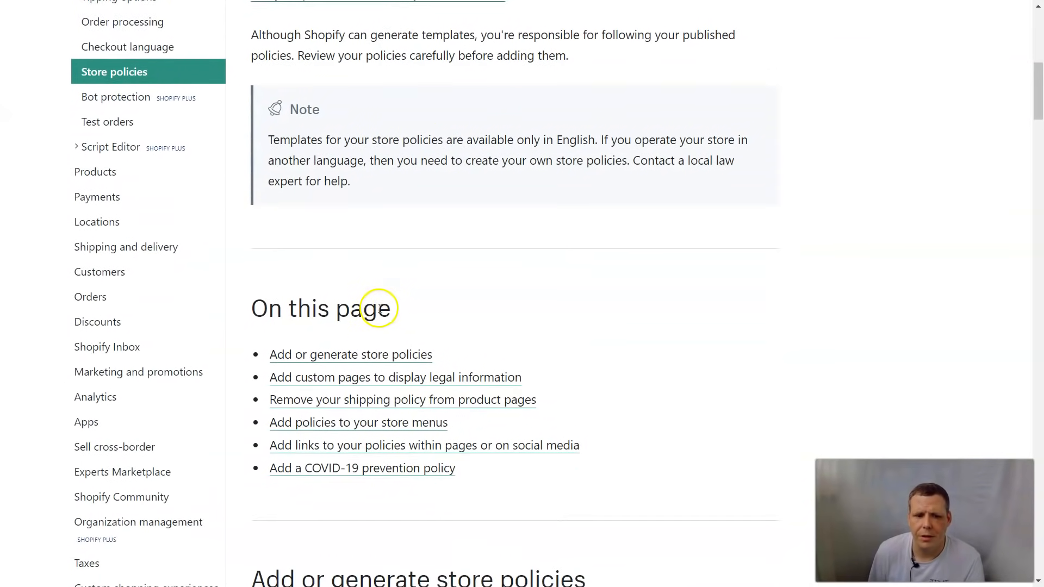
scroll(381, 331, "up", 1)
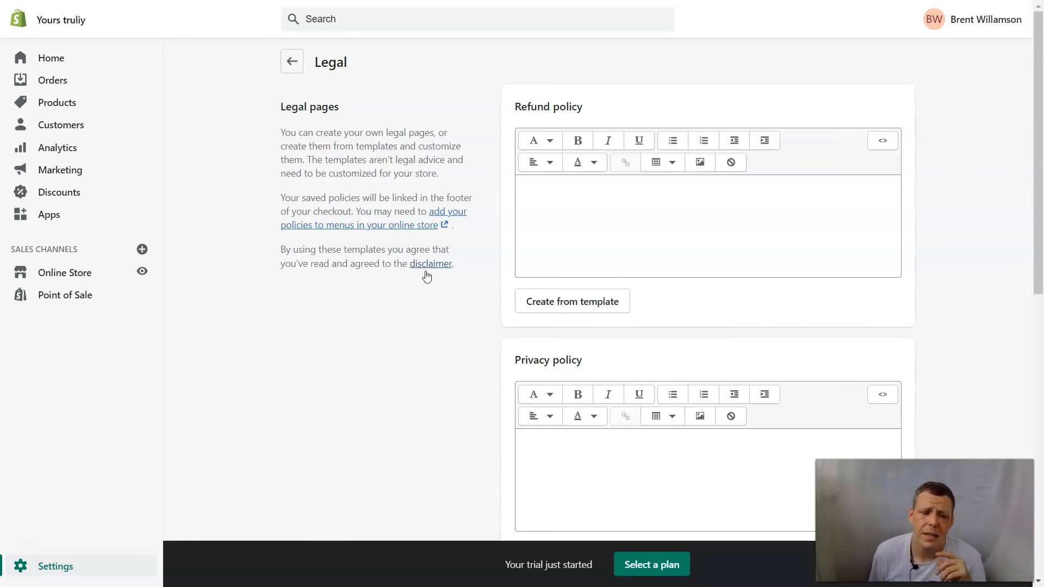
scroll(800, 229, "down", 4)
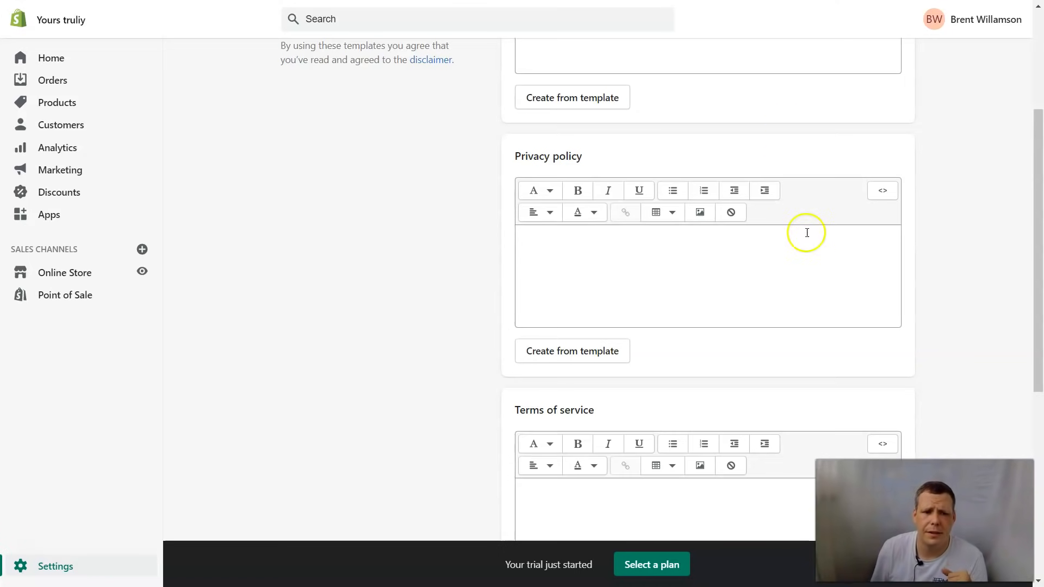
scroll(430, 149, "up", 4)
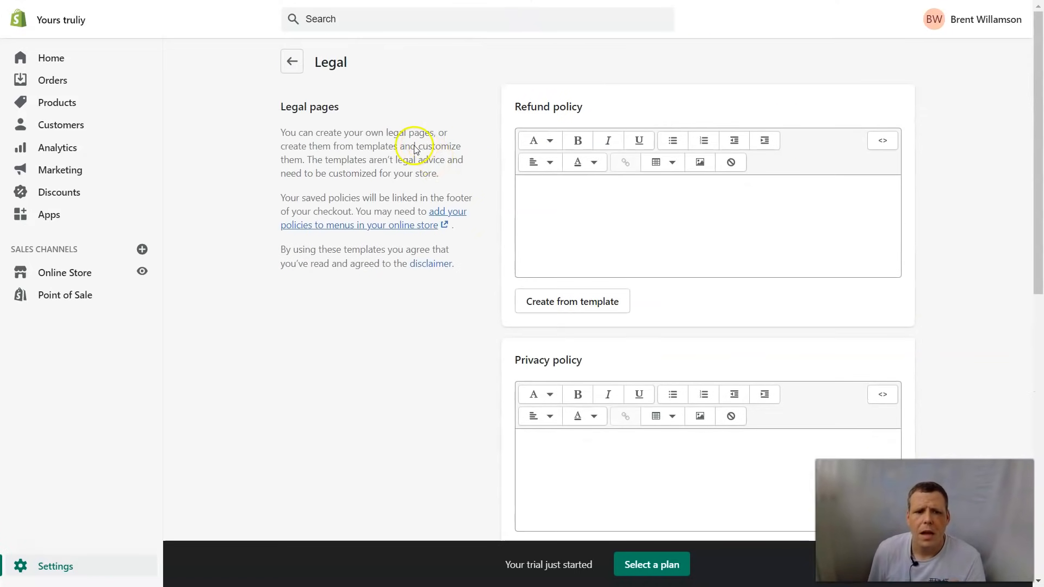
Step: Use the back arrow beside the Legal heading to return to Settings
left_click(293, 62)
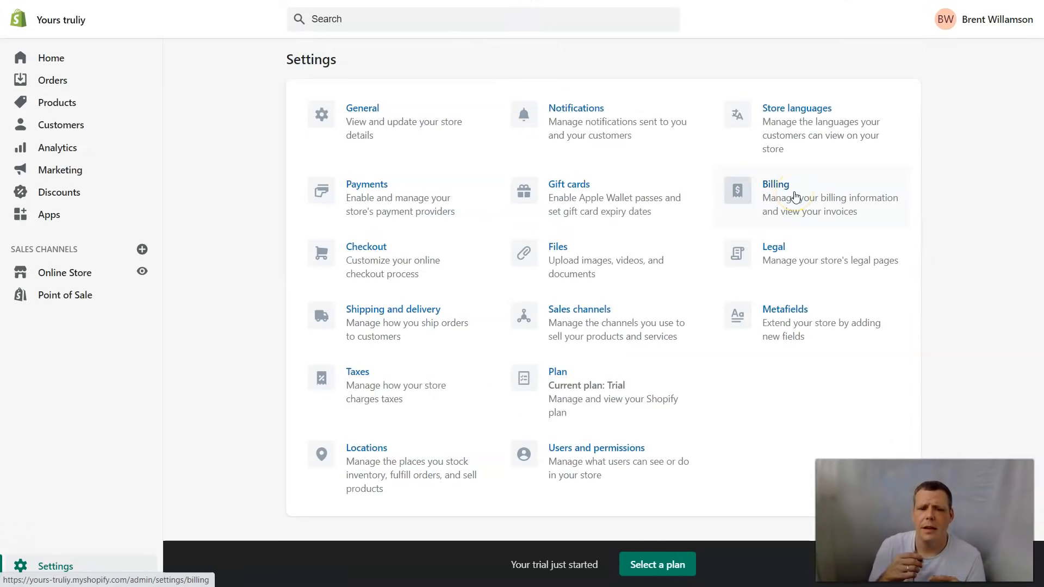